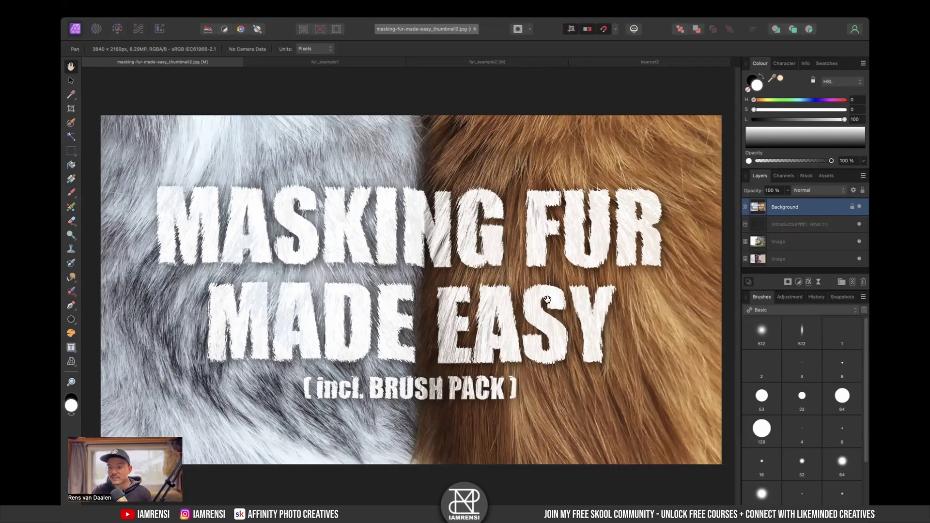
# Step: Hide the title image's Background layer and examine the masked lion's fur edges on the introduction slide up close
pyautogui.click(860, 207)
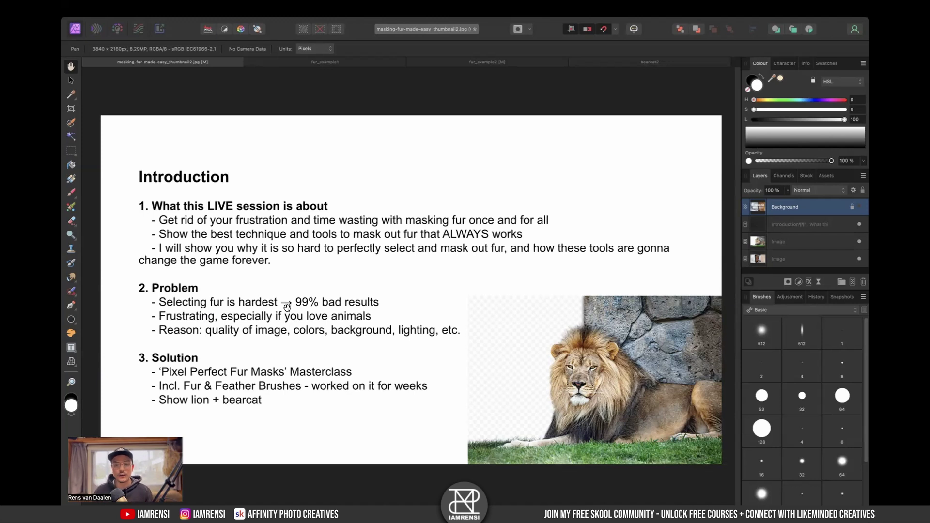
pyautogui.scroll(6, 576, 353)
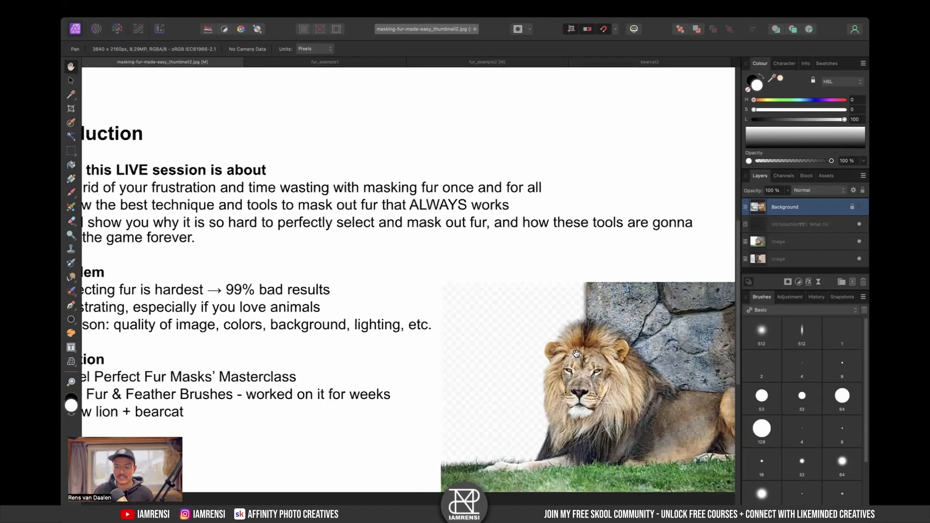
pyautogui.scroll(-4, 576, 354)
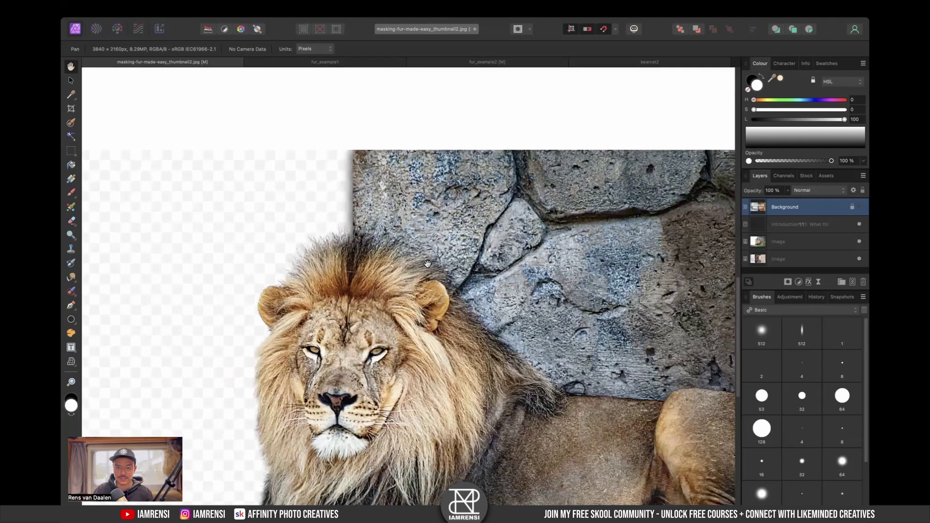
pyautogui.scroll(-5, 545, 334)
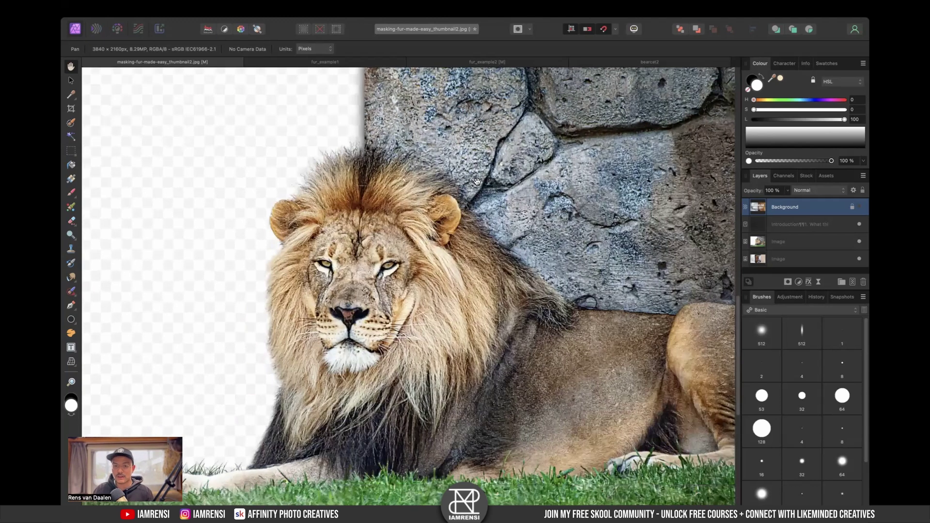
pyautogui.scroll(-5, 305, 255)
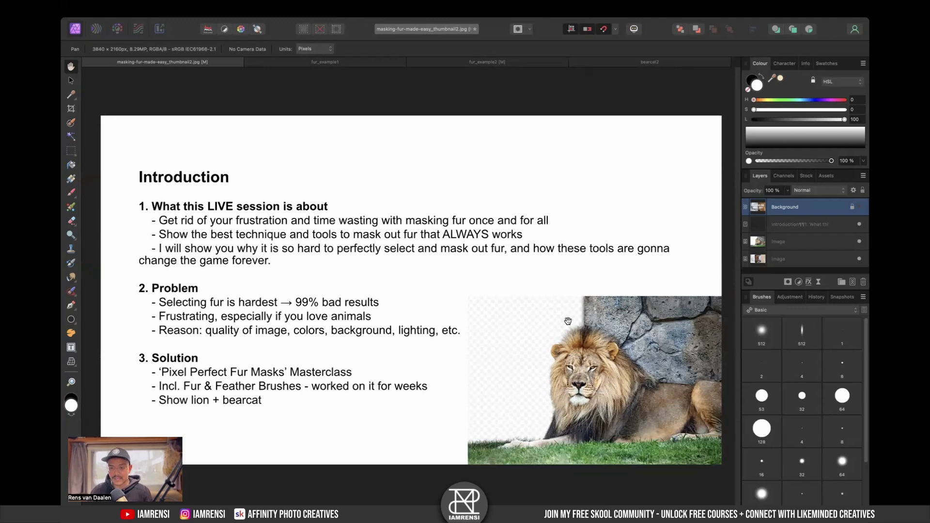
pyautogui.scroll(1, 567, 331)
pyautogui.scroll(6, 567, 331)
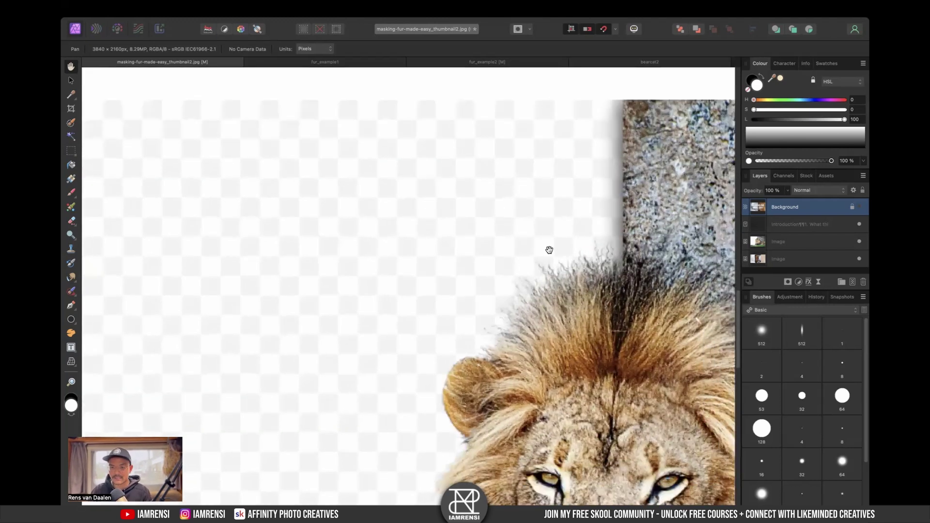
pyautogui.scroll(-6, 454, 340)
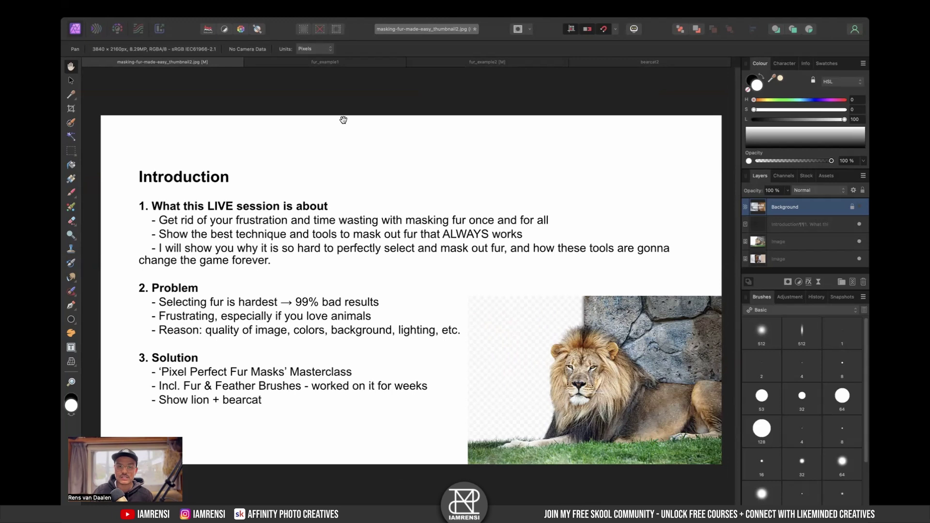
# Step: In fur_example2, hide the Background and Refine Selection layers and show Fur Brushes to compare the two lion masks
pyautogui.click(325, 64)
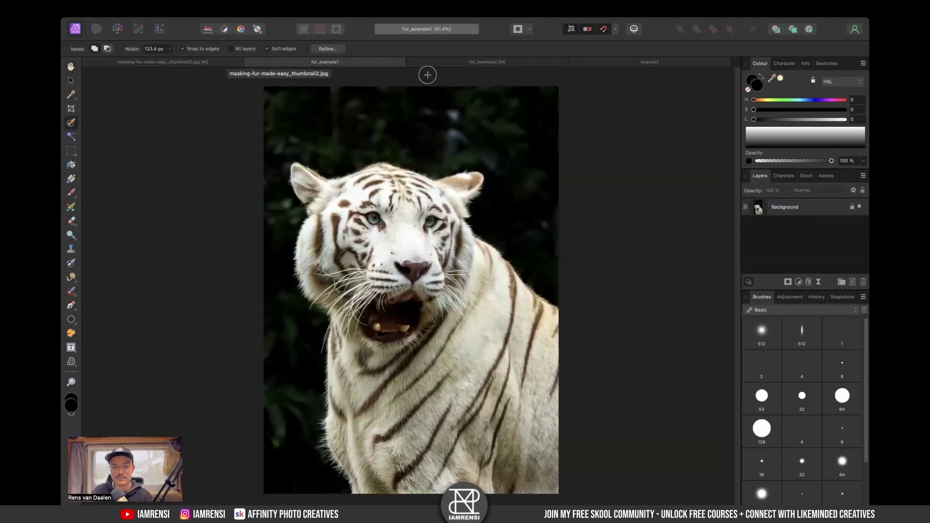
pyautogui.click(472, 62)
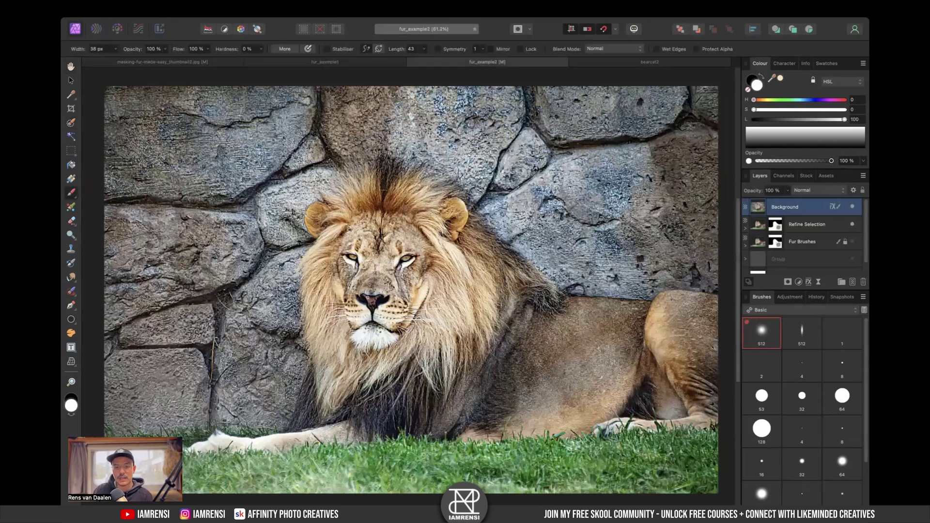
pyautogui.click(852, 208)
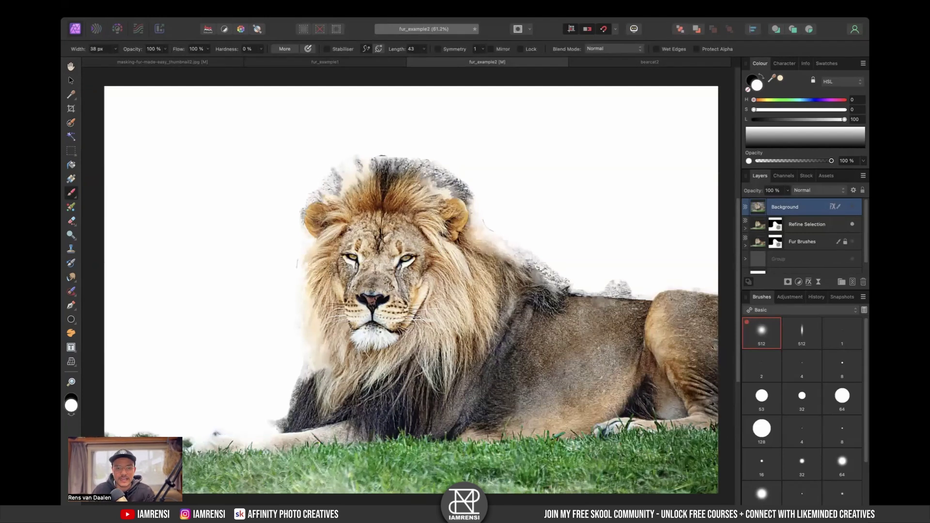
pyautogui.press('m')
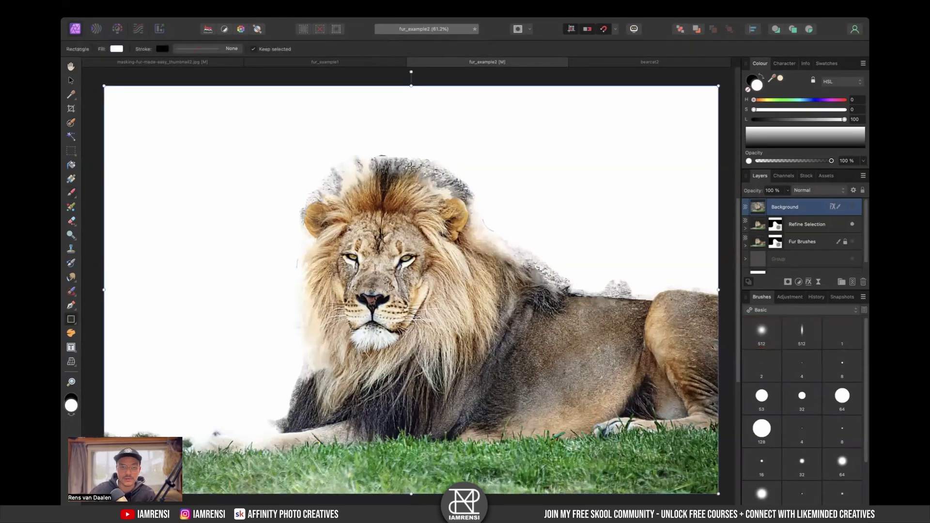
pyautogui.press('m')
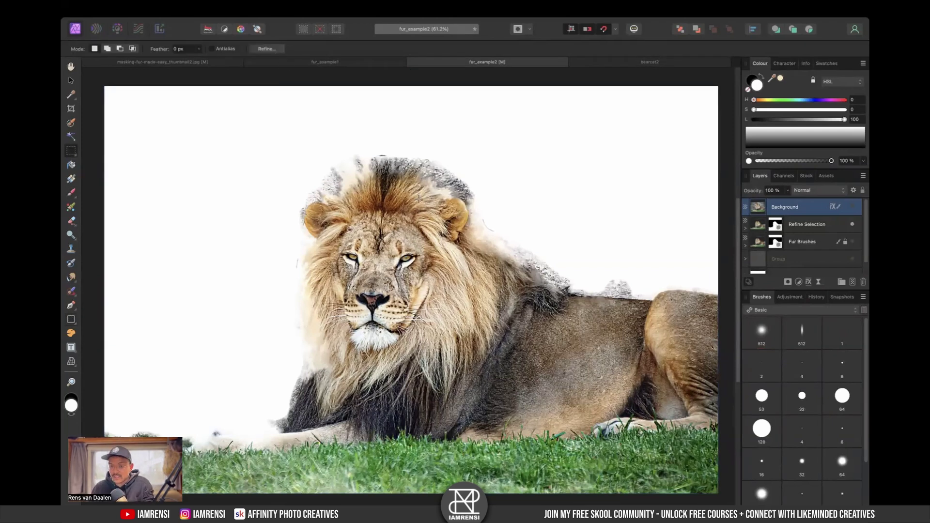
pyautogui.click(852, 226)
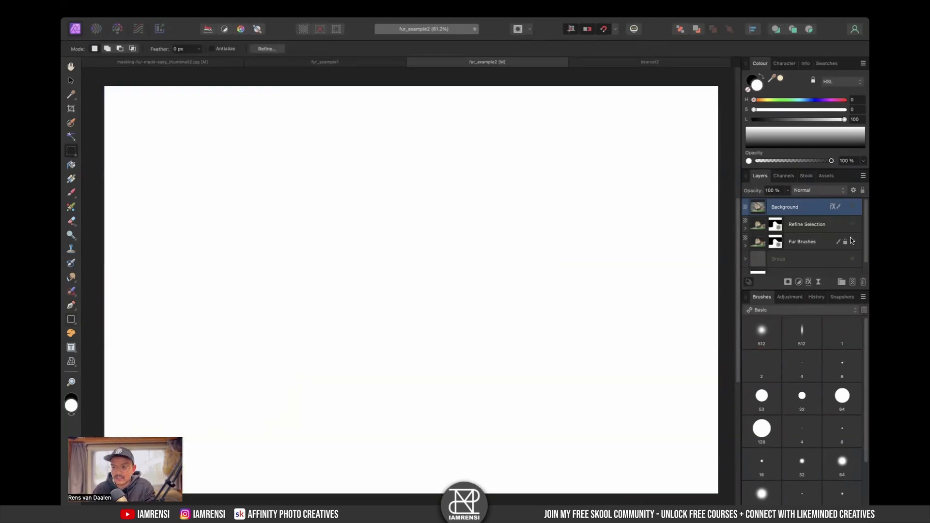
pyautogui.click(852, 242)
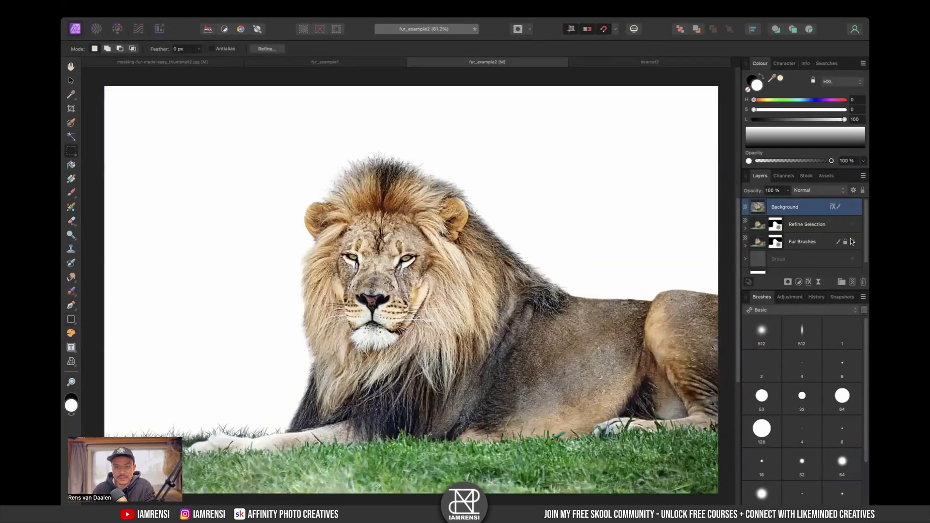
# Step: Return to the masking-fur-made-easy_thumbnail2 document and load the IAMRENSI Fur Brushes category
pyautogui.click(164, 62)
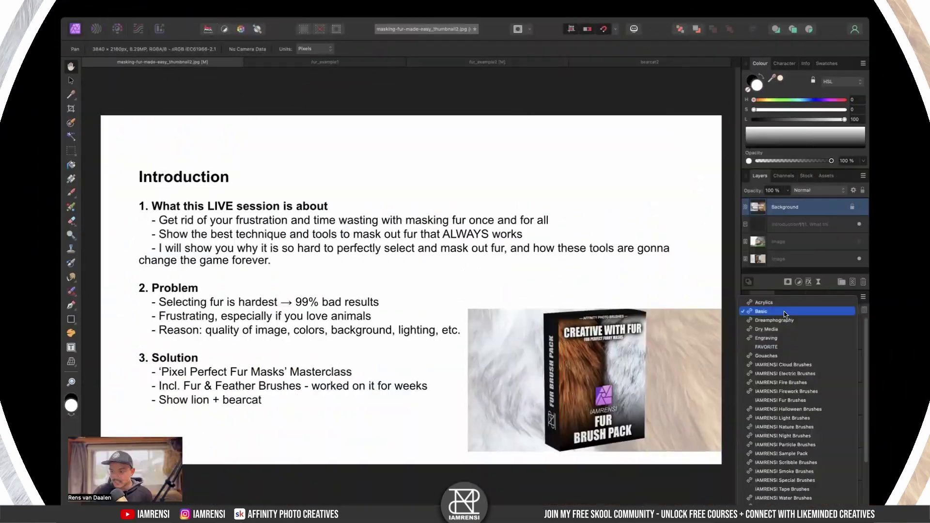
pyautogui.click(776, 399)
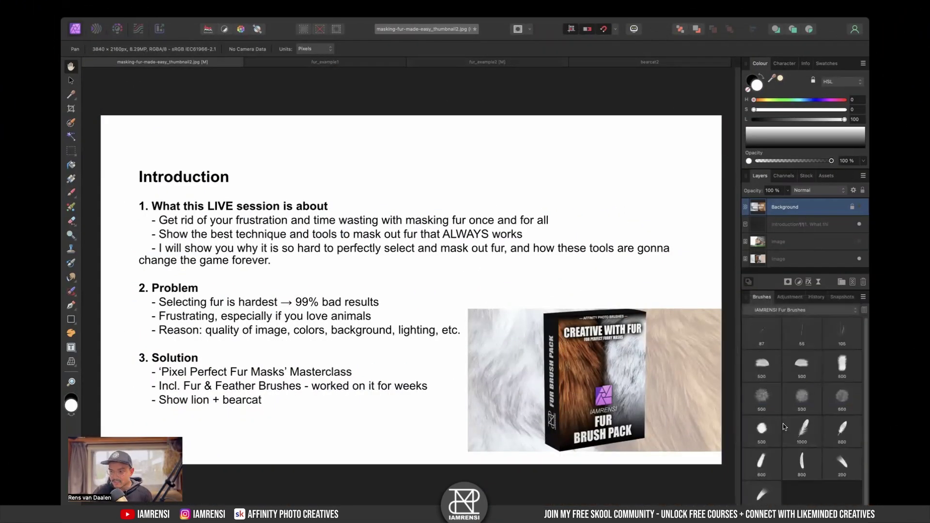
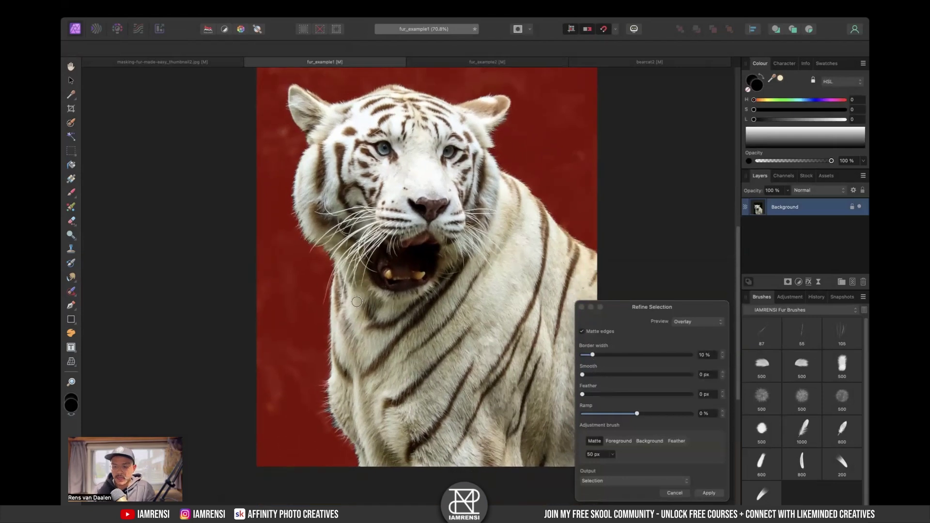
# Step: Enlarge the Matte adjustment brush to 116 px and paint along the white tiger's outer fur edges to refine the selection
pyautogui.press(']')
pyautogui.press(']')
pyautogui.press(']')
pyautogui.moveTo(319, 356)
pyautogui.mouseDown()
pyautogui.moveTo(334, 423)
pyautogui.moveTo(358, 463)
pyautogui.moveTo(334, 436)
pyautogui.moveTo(324, 398)
pyautogui.mouseUp()
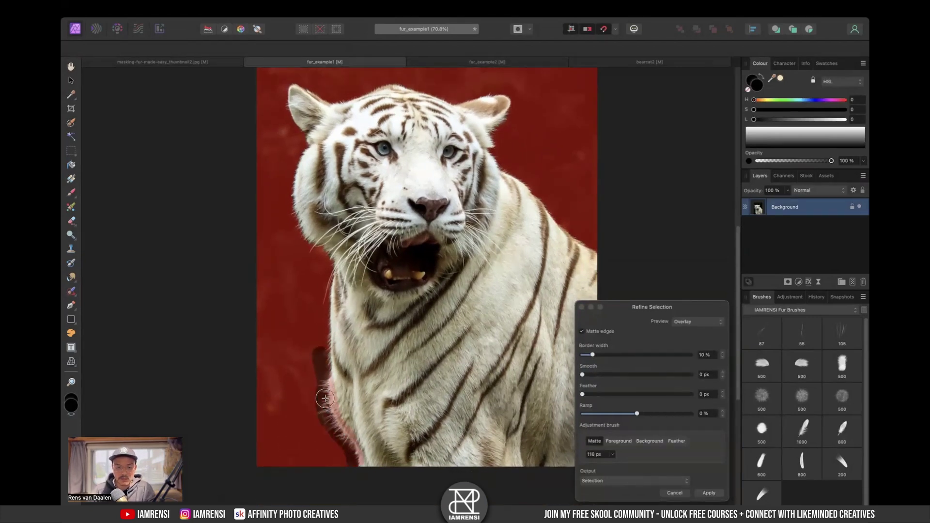
pyautogui.moveTo(325, 355)
pyautogui.mouseDown()
pyautogui.moveTo(332, 262)
pyautogui.moveTo(299, 222)
pyautogui.moveTo(295, 187)
pyautogui.moveTo(289, 222)
pyautogui.moveTo(302, 160)
pyautogui.moveTo(284, 137)
pyautogui.moveTo(318, 146)
pyautogui.moveTo(405, 138)
pyautogui.moveTo(442, 150)
pyautogui.mouseUp()
pyautogui.scroll(1, 318, 147)
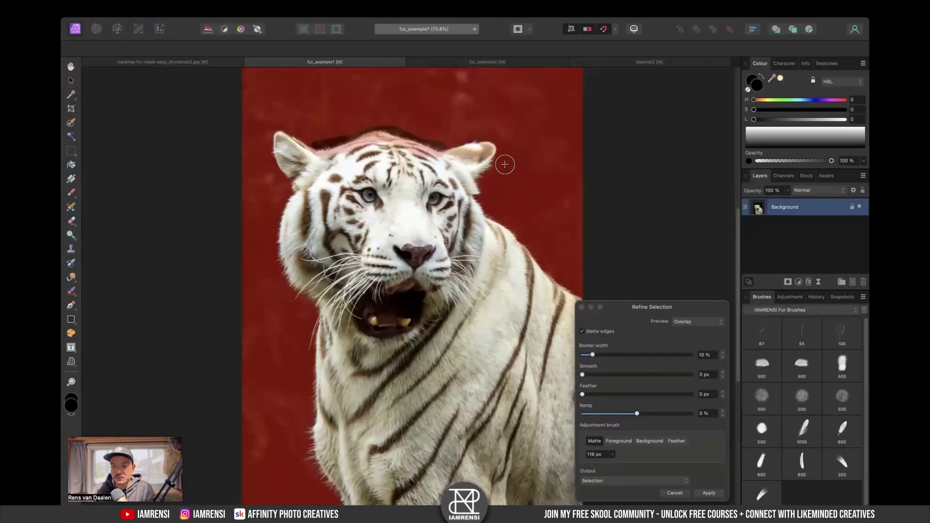
pyautogui.moveTo(502, 162)
pyautogui.mouseDown()
pyautogui.moveTo(478, 181)
pyautogui.moveTo(485, 215)
pyautogui.moveTo(582, 295)
pyautogui.mouseUp()
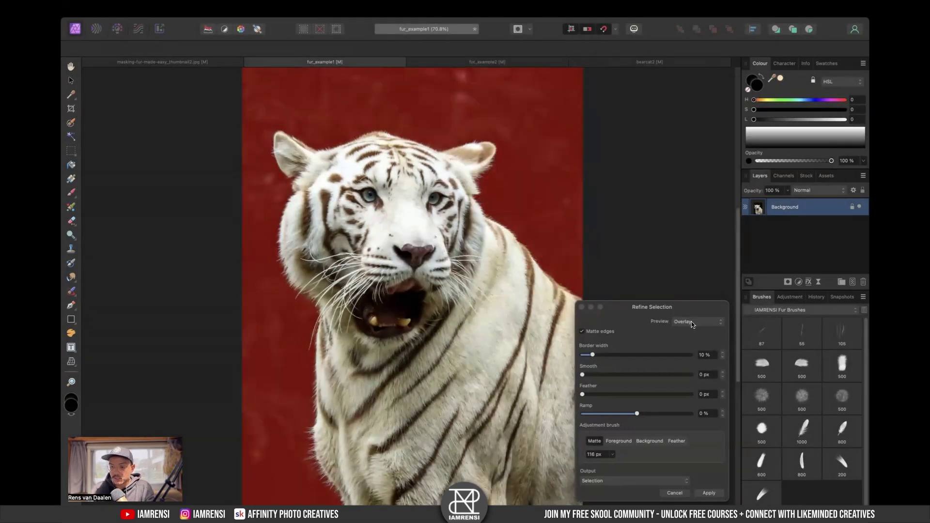
# Step: Check the refined tiger selection in different preview modes, ending with the preview set to Black matte
pyautogui.click(692, 324)
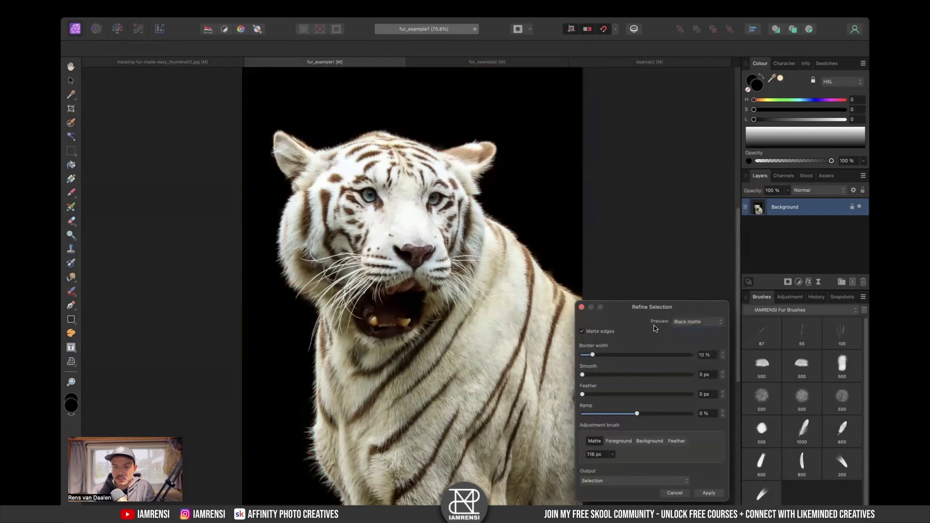
pyautogui.click(696, 322)
pyautogui.click(696, 331)
pyautogui.click(700, 323)
pyautogui.click(689, 313)
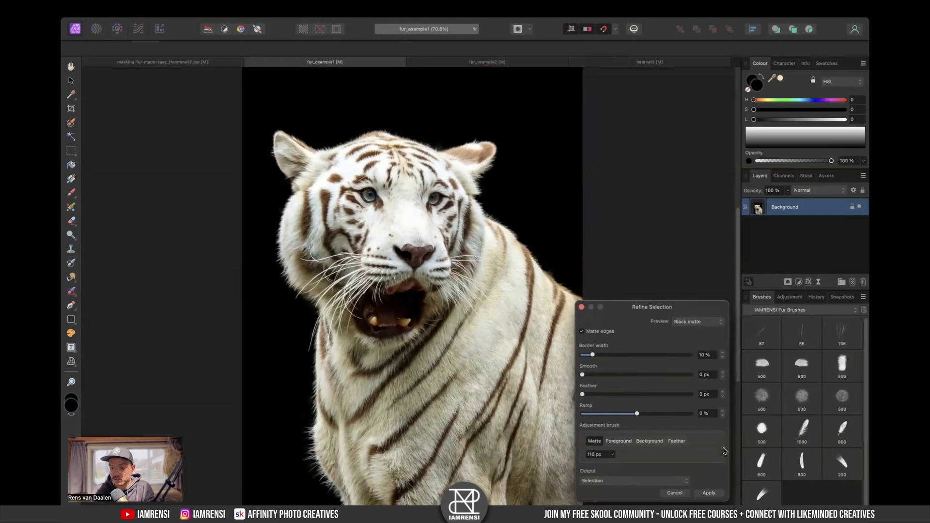
# Step: Output the refined tiger selection as a new layer with mask and apply the refinement
pyautogui.click(609, 480)
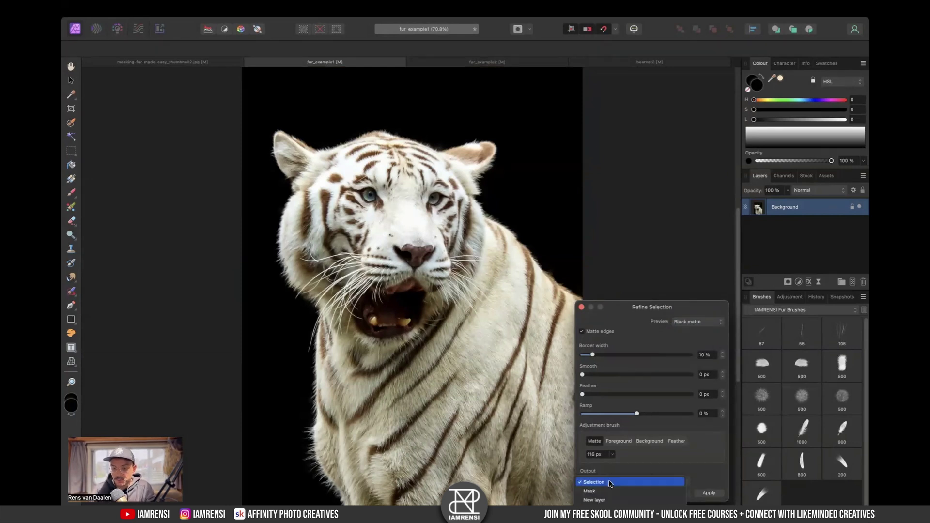
pyautogui.click(609, 507)
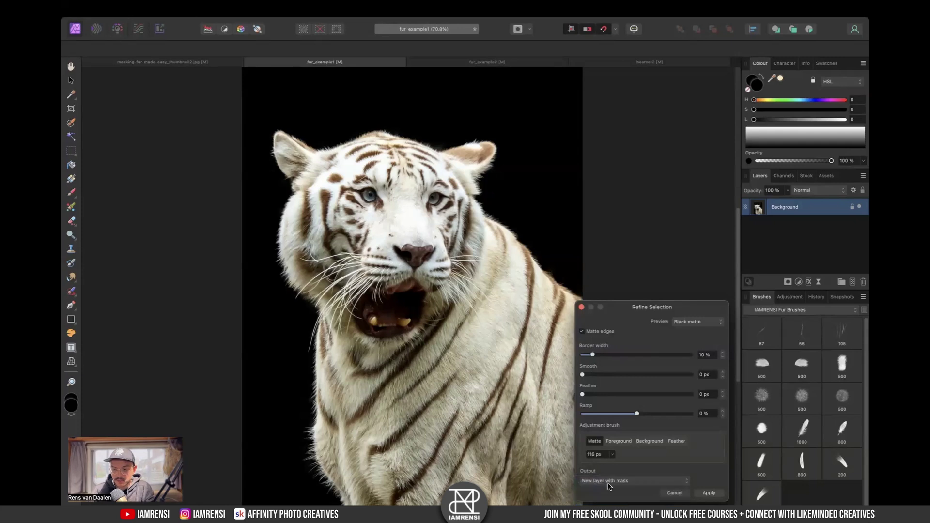
pyautogui.click(710, 493)
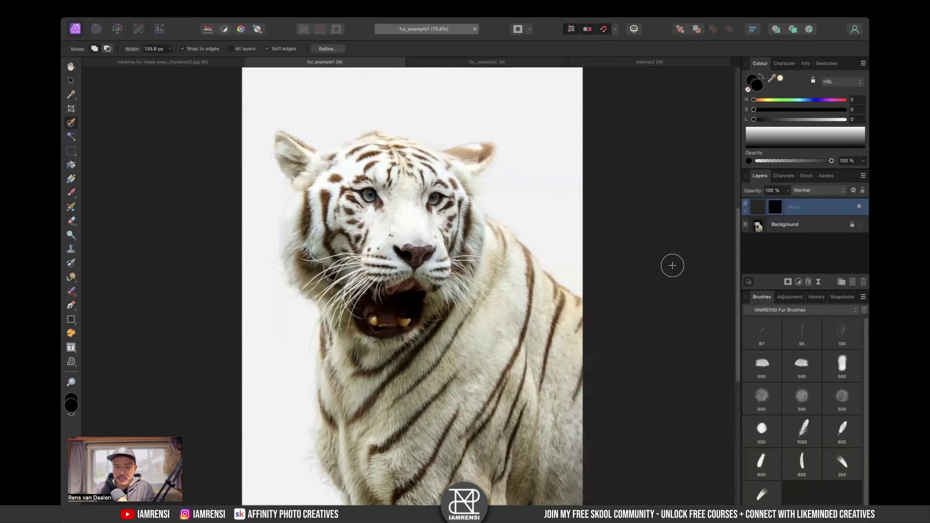
# Step: Add a solid black fill layer between the tiger's Background layer and the masked copy
pyautogui.press('v')
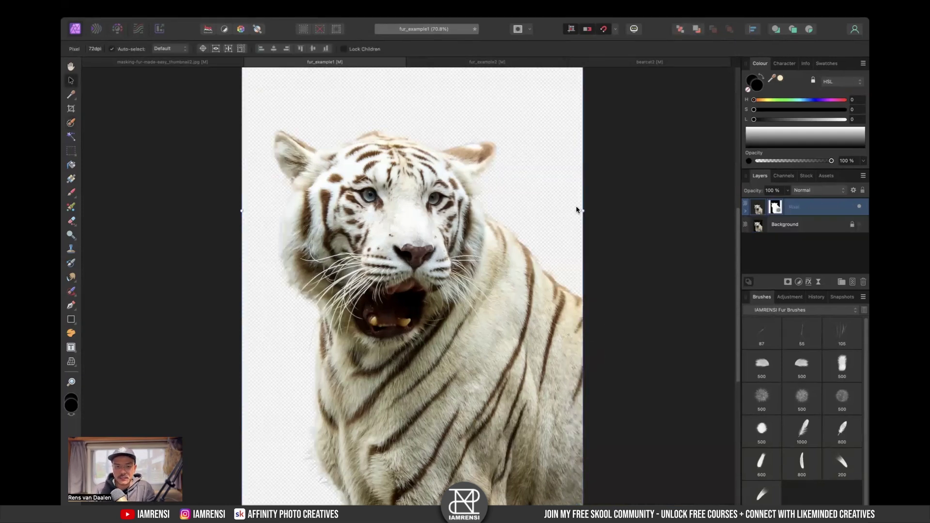
pyautogui.click(801, 227)
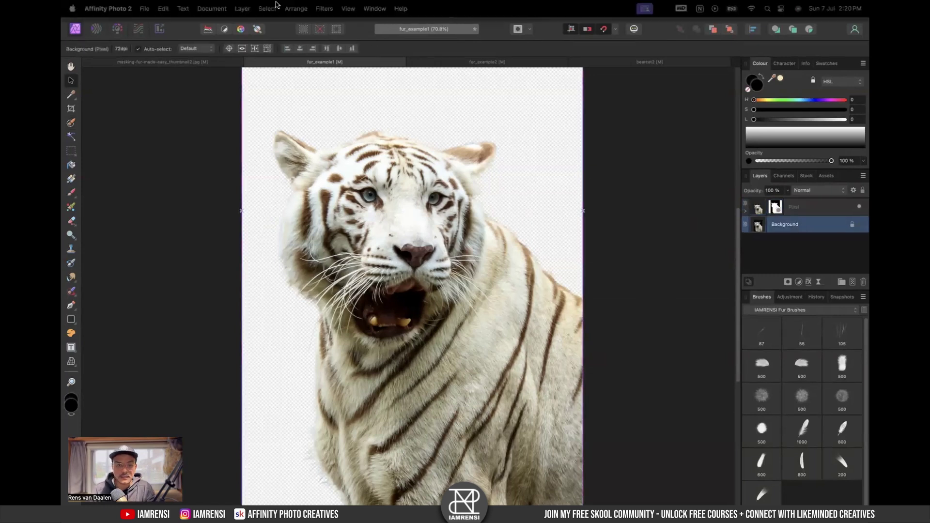
pyautogui.click(243, 8)
pyautogui.click(245, 101)
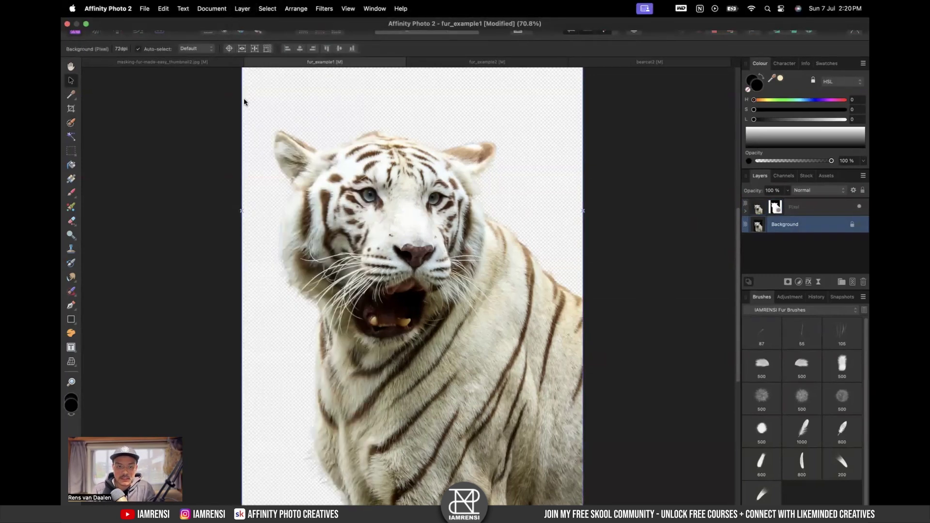
# Step: Examine the masked tiger's fur edges along the head, ears and back against the black fill
pyautogui.scroll(6, 280, 286)
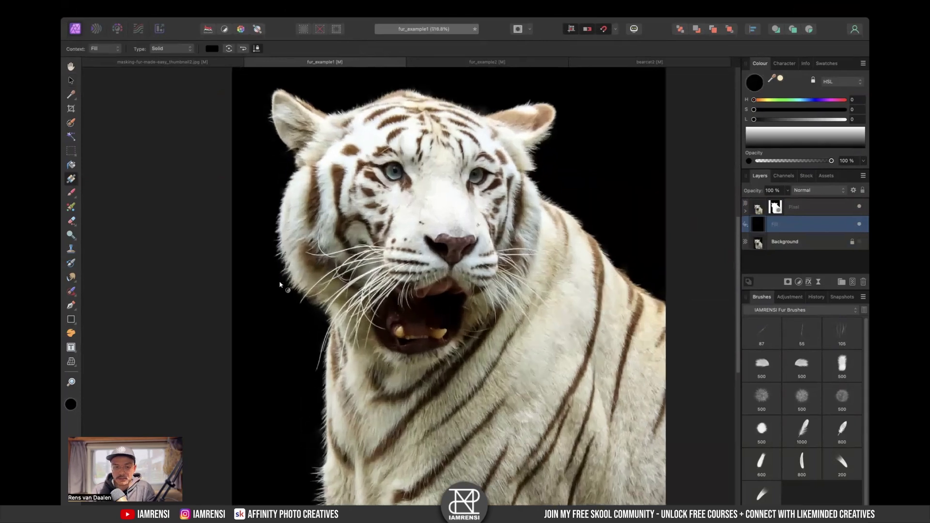
pyautogui.hscroll(10, 534, 221)
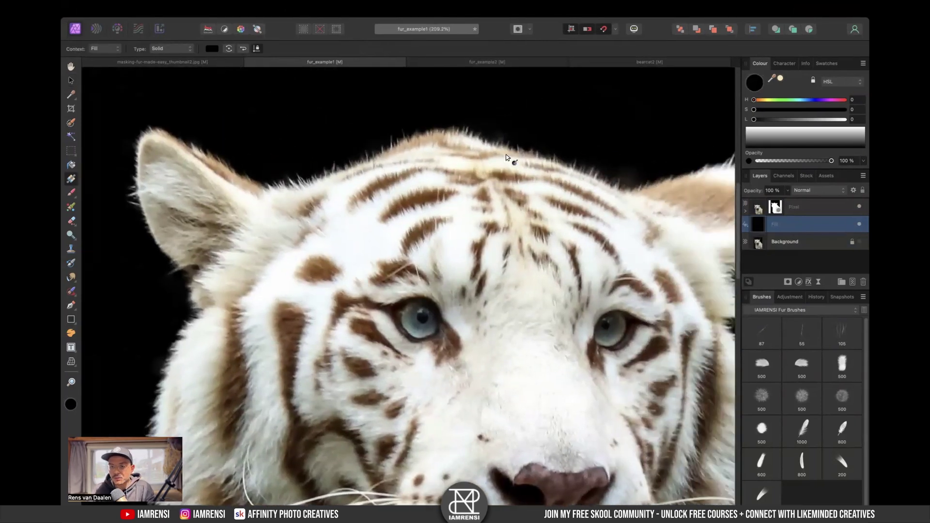
pyautogui.hscroll(15, 545, 276)
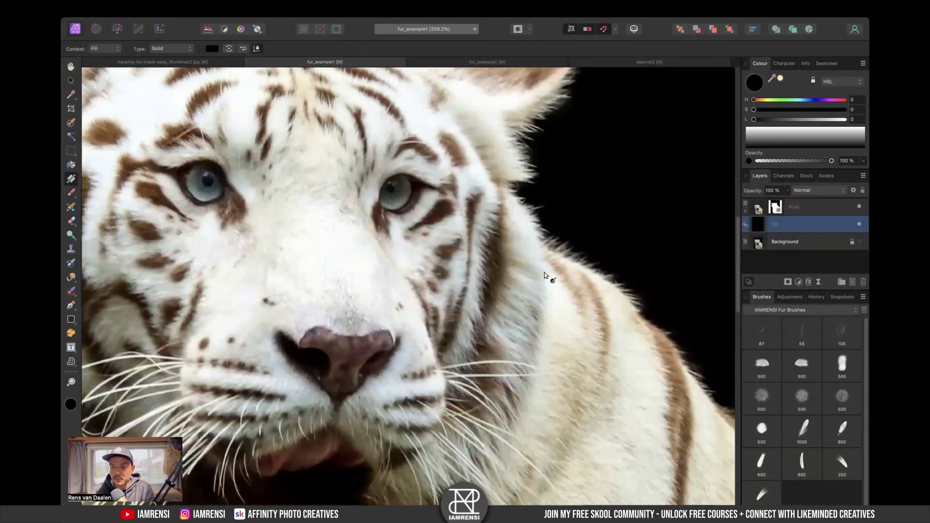
pyautogui.hscroll(-10, 251, 277)
pyautogui.scroll(5, 251, 277)
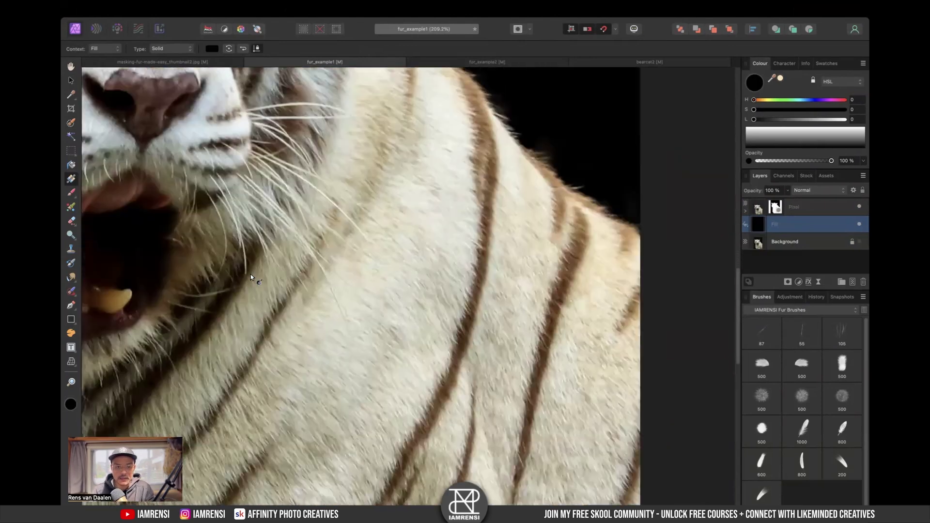
pyautogui.press('super+0')
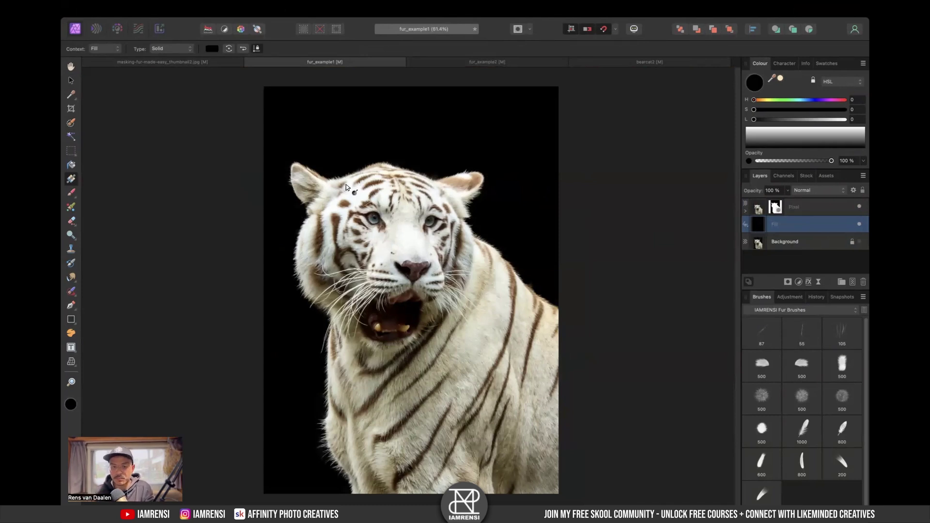
# Step: Switch to the fur_example2 image and select the lion and grass with the Selection Brush at 237.2 px width
pyautogui.click(470, 63)
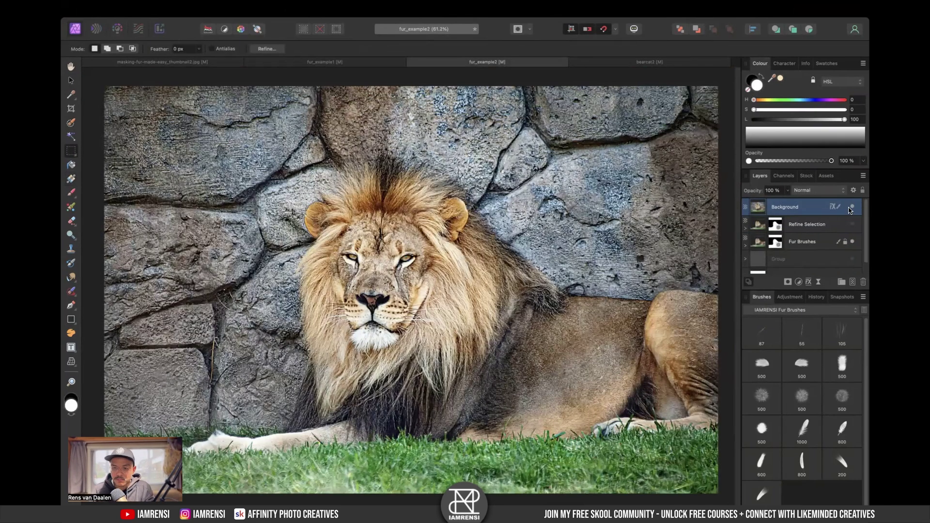
pyautogui.click(71, 123)
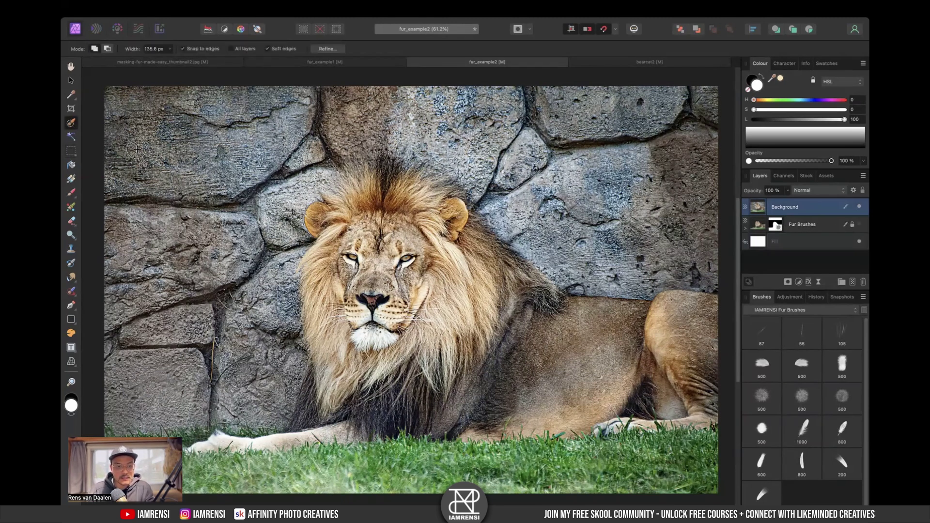
pyautogui.press(']')
pyautogui.press(']')
pyautogui.press(']')
pyautogui.scroll(-1, 355, 217)
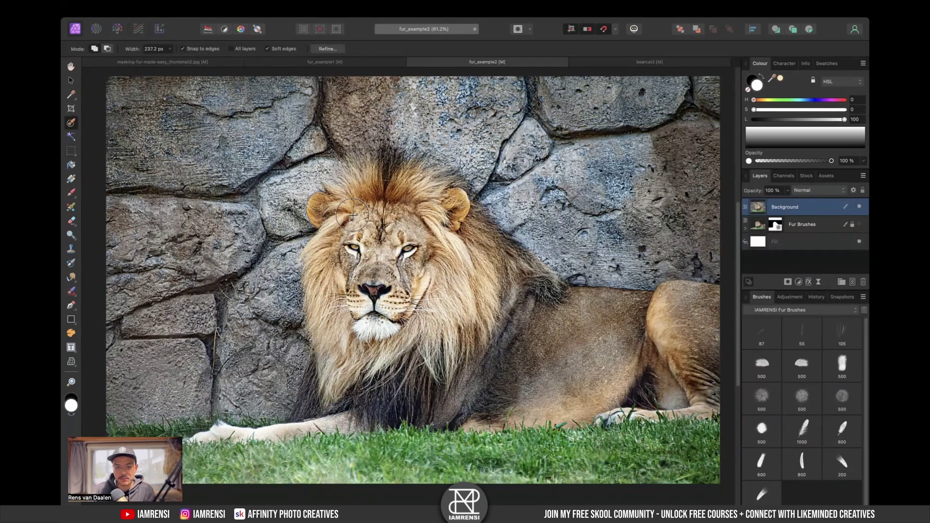
pyautogui.scroll(-3, 156, 389)
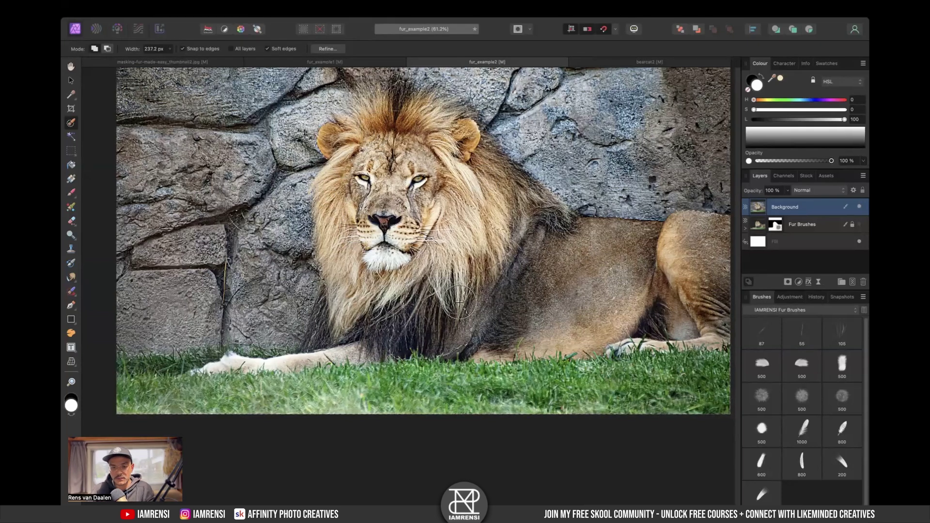
# Step: Check the lion selection as a quick mask overlay and remove the stray wall areas along the mane and back
pyautogui.press('q')
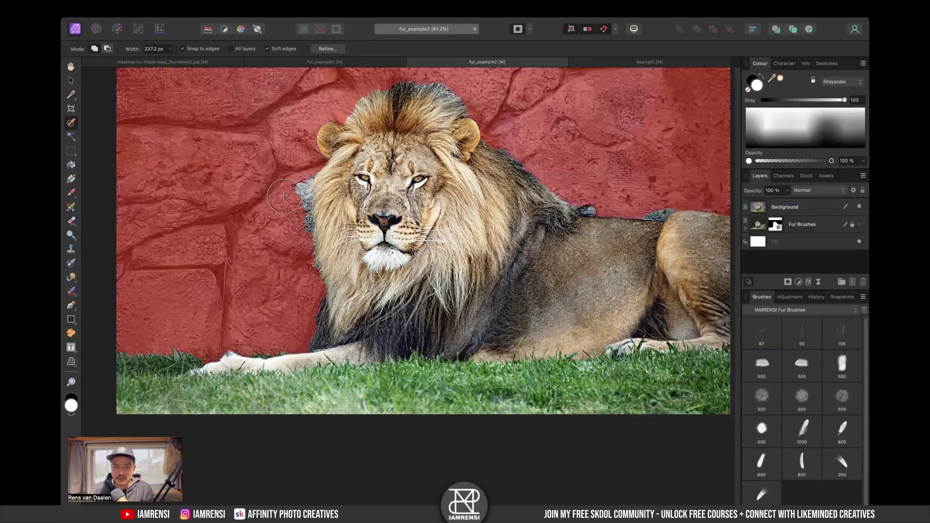
pyautogui.moveTo(286, 178)
pyautogui.mouseDown()
pyautogui.moveTo(284, 221)
pyautogui.moveTo(289, 178)
pyautogui.mouseUp()
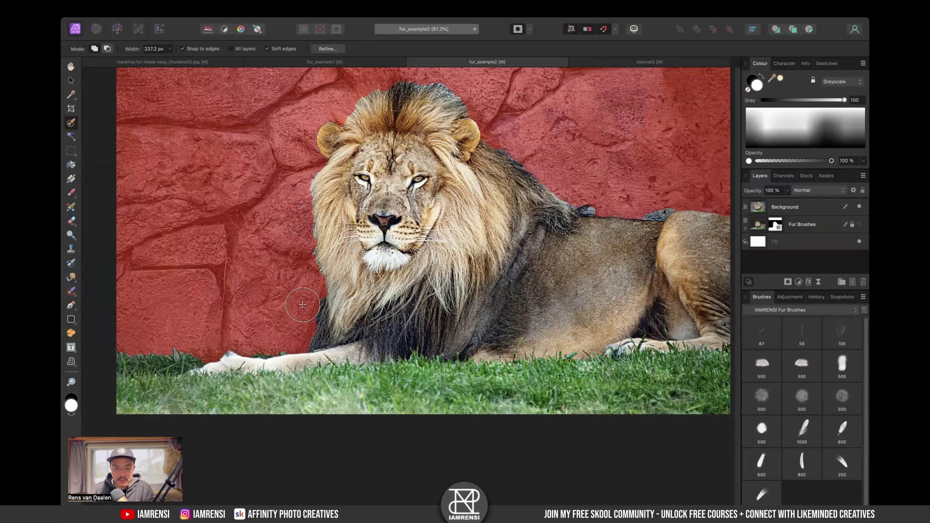
pyautogui.scroll(3, 397, 141)
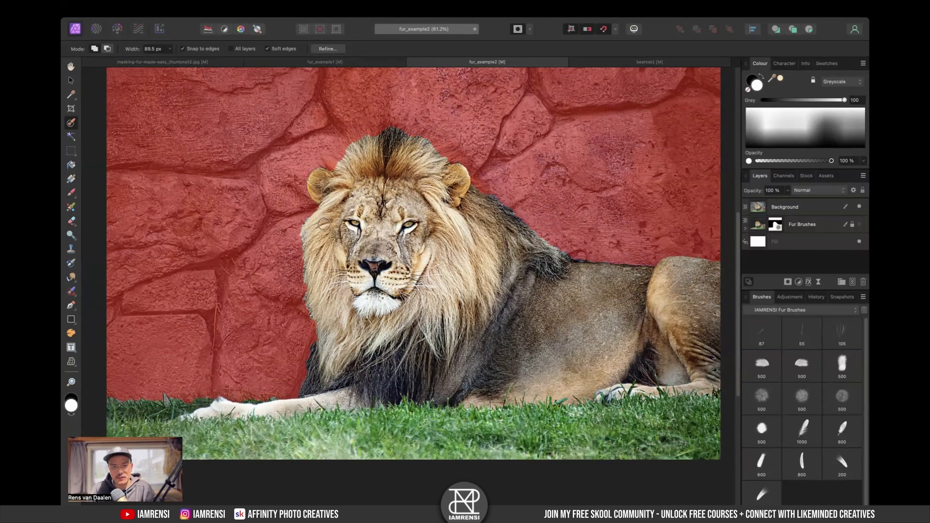
pyautogui.press('q')
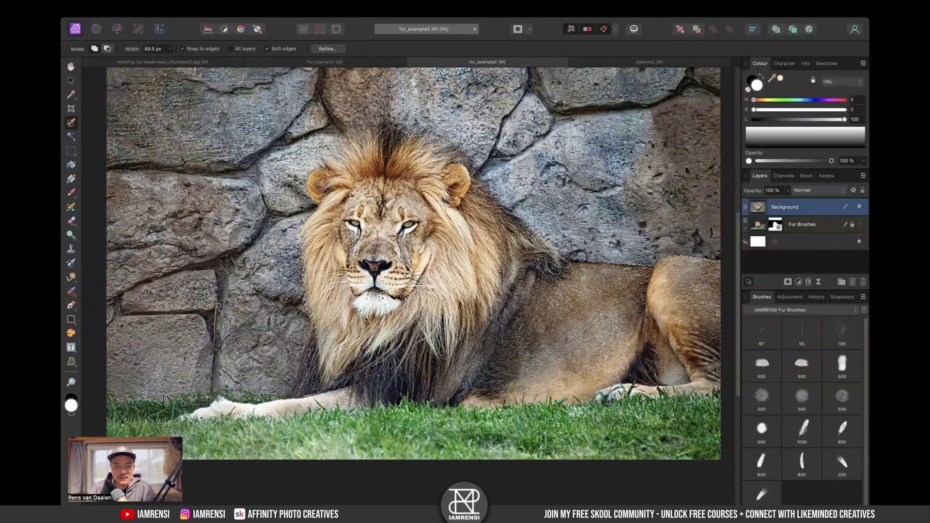
# Step: Refine the lion selection by painting along the mane and back edges with the Matte adjustment brush at 124 px
pyautogui.click(327, 48)
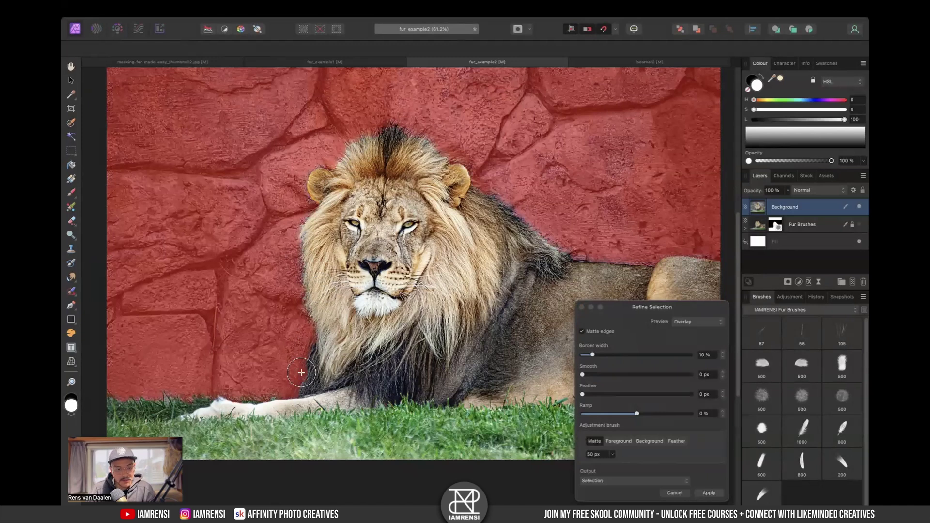
pyautogui.moveTo(297, 381)
pyautogui.mouseDown()
pyautogui.moveTo(311, 346)
pyautogui.moveTo(300, 266)
pyautogui.moveTo(306, 217)
pyautogui.moveTo(336, 165)
pyautogui.moveTo(306, 226)
pyautogui.mouseUp()
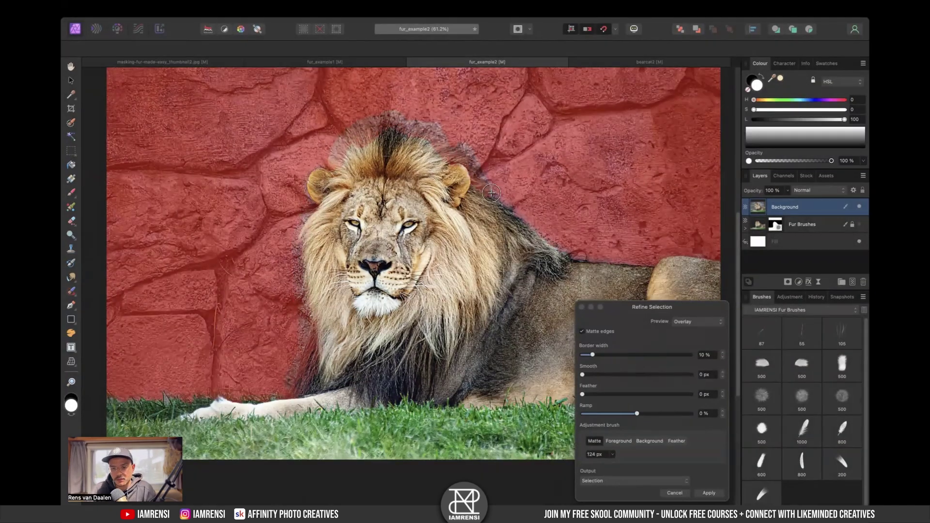
pyautogui.moveTo(491, 193)
pyautogui.mouseDown()
pyautogui.moveTo(551, 245)
pyautogui.moveTo(584, 258)
pyautogui.moveTo(543, 247)
pyautogui.moveTo(596, 255)
pyautogui.mouseUp()
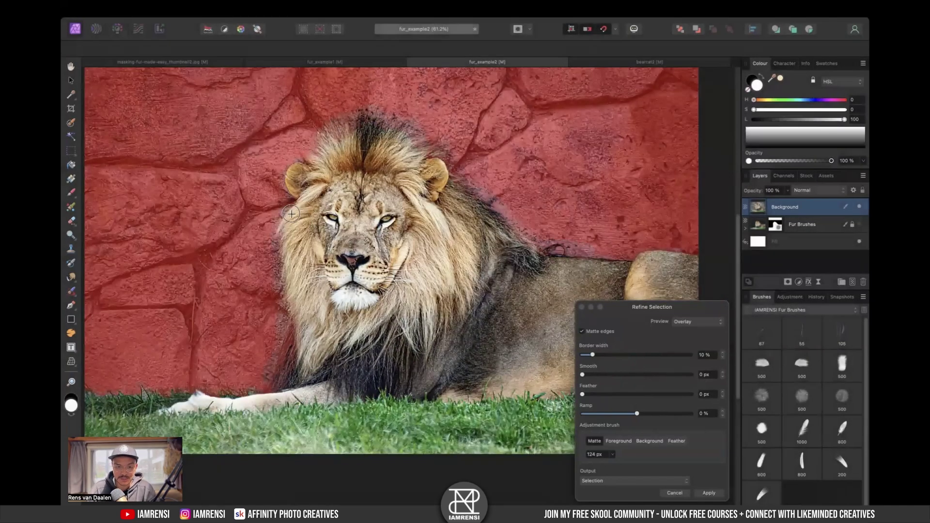
# Step: Examine the refined mane edges in the Black matte and White matte previews
pyautogui.scroll(-2, 356, 249)
pyautogui.click(698, 322)
pyautogui.click(688, 332)
pyautogui.scroll(4, 353, 314)
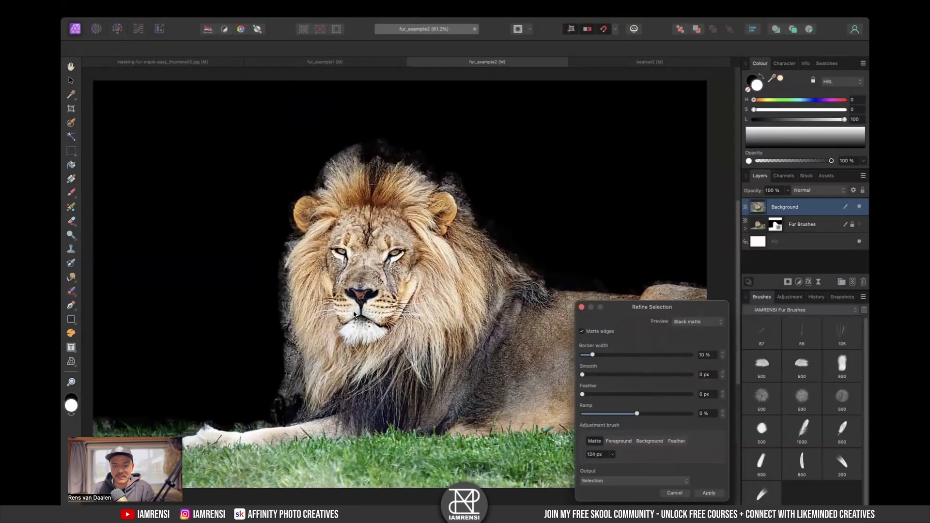
pyautogui.click(712, 321)
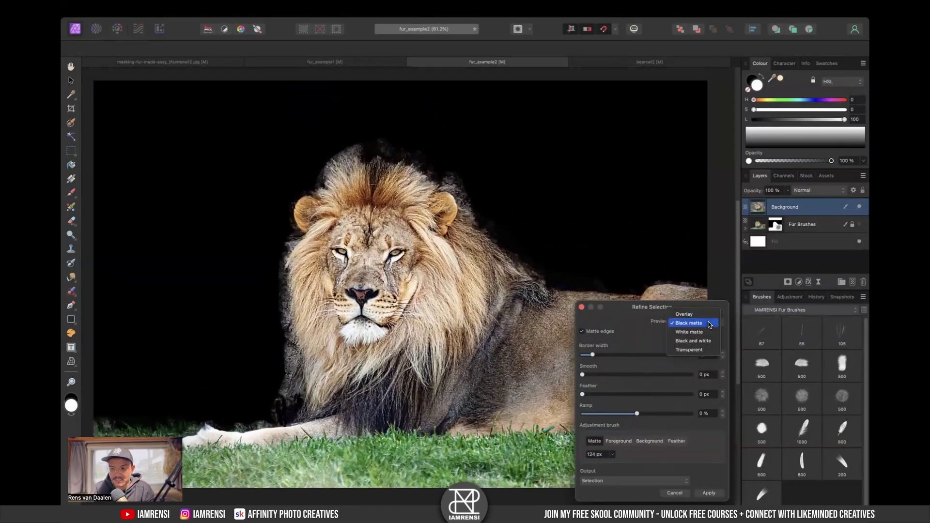
pyautogui.click(703, 332)
pyautogui.click(691, 322)
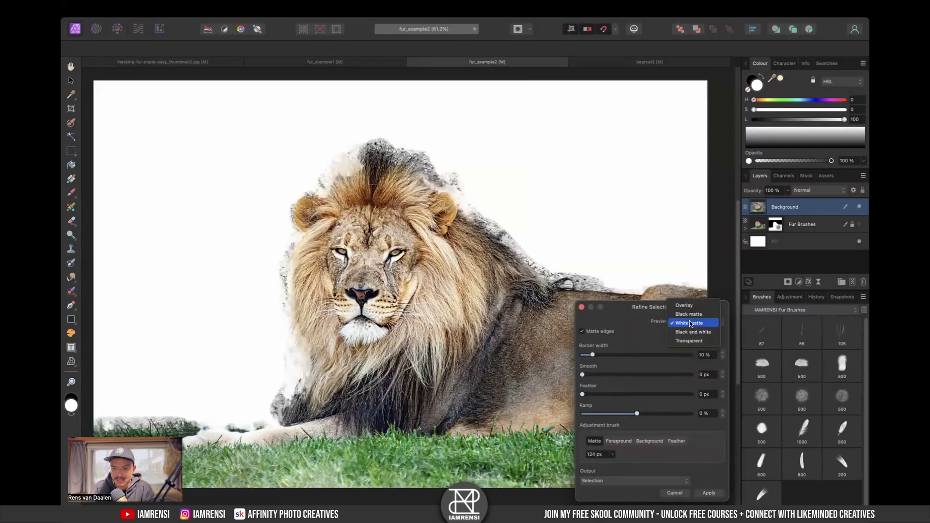
pyautogui.click(643, 327)
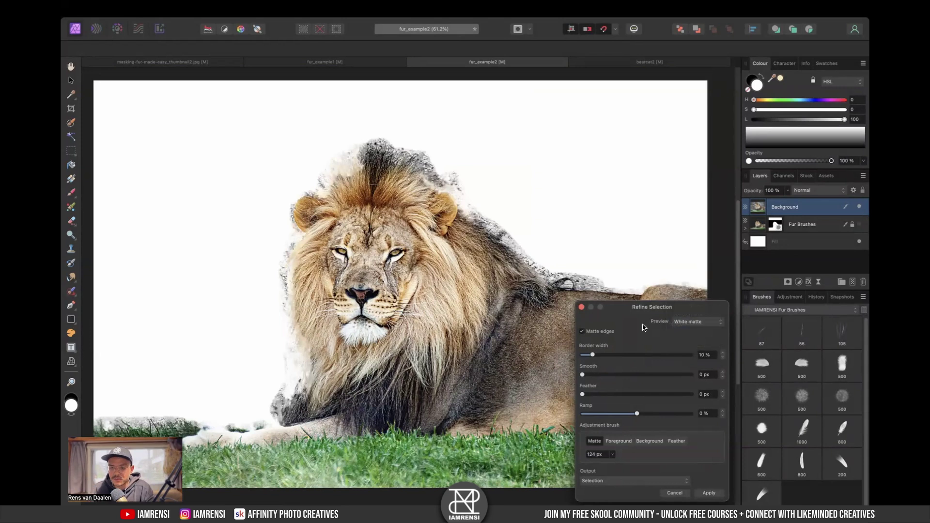
# Step: Output the refined lion selection as a new layer with mask and apply the refinement
pyautogui.click(669, 483)
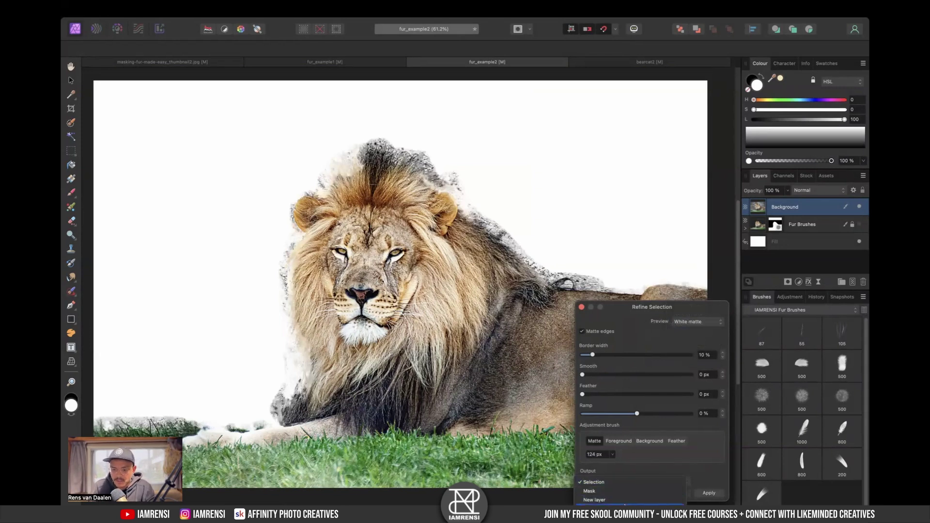
pyautogui.click(625, 507)
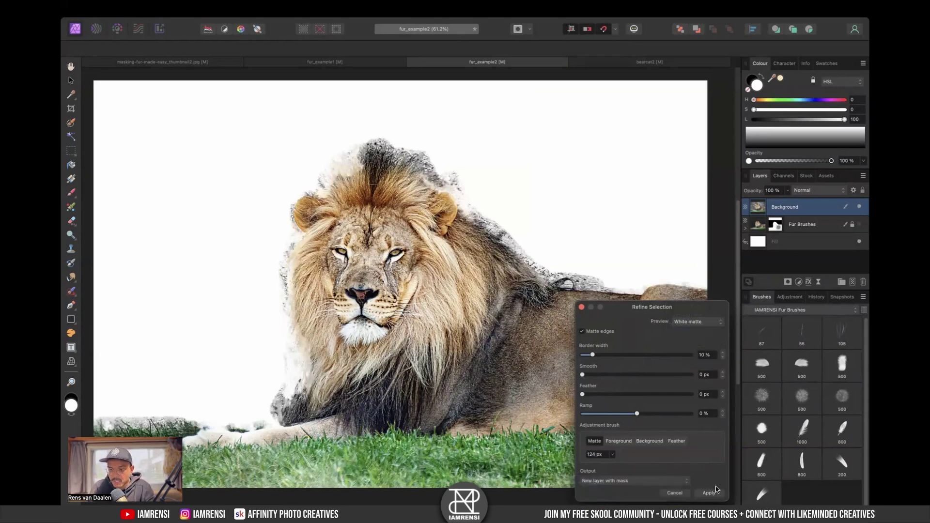
pyautogui.click(709, 492)
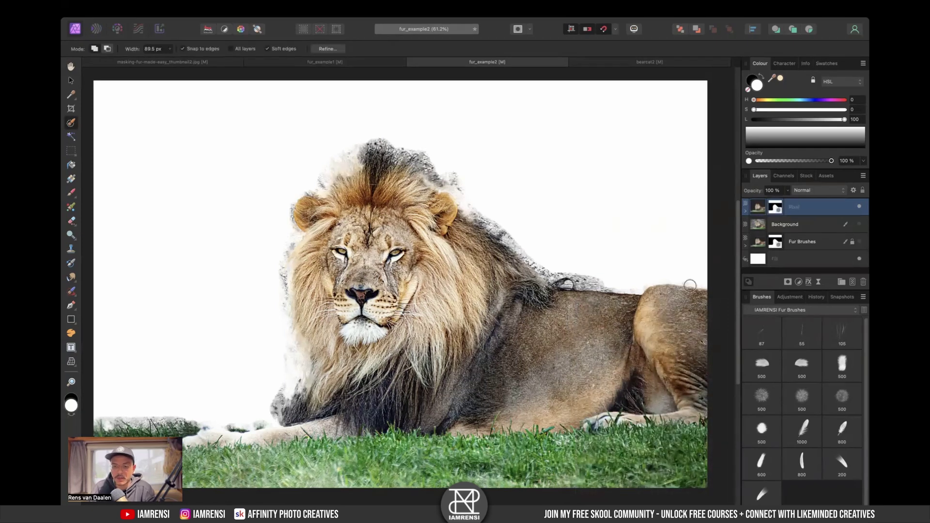
# Step: Clean the mask along the mane's top and back with the soft 512 px Basic brush, then load the IAMRENSI Fur Brushes
pyautogui.click(800, 310)
pyautogui.click(779, 224)
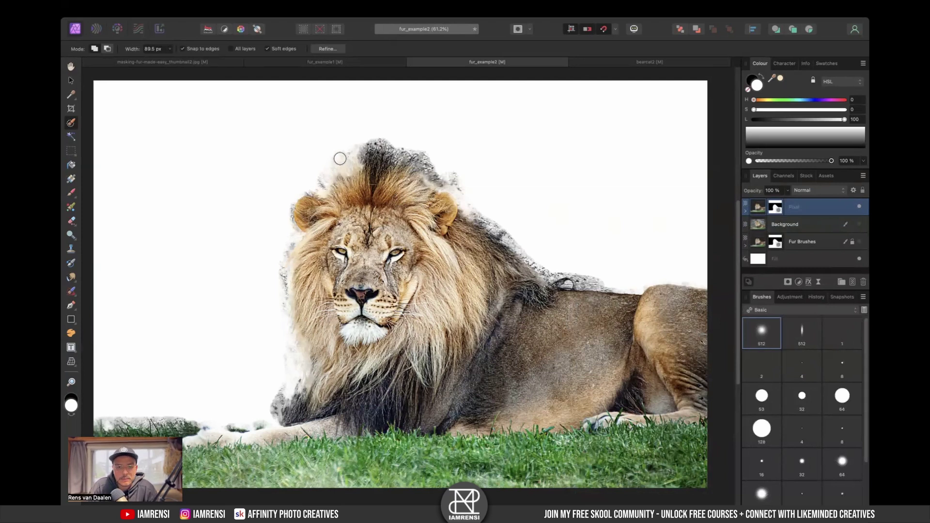
pyautogui.press('b')
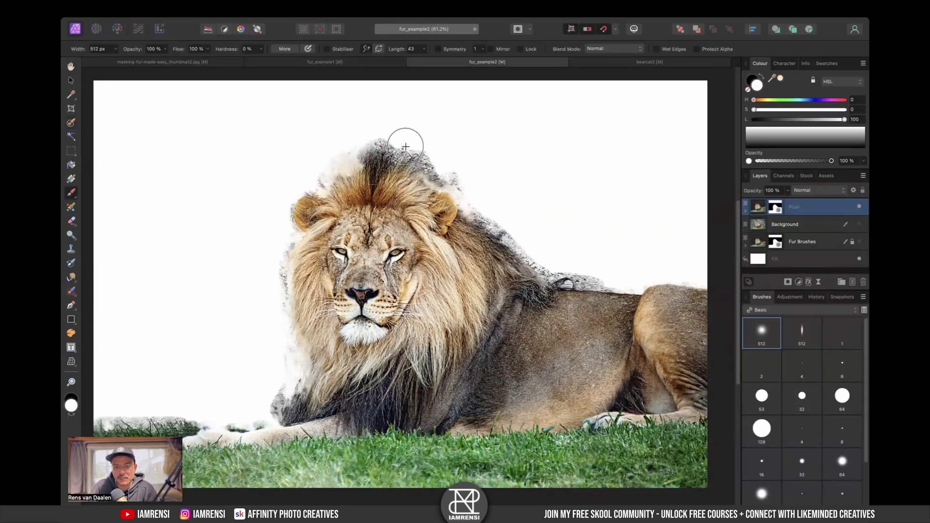
pyautogui.moveTo(347, 138)
pyautogui.mouseDown()
pyautogui.moveTo(396, 124)
pyautogui.moveTo(391, 134)
pyautogui.moveTo(464, 166)
pyautogui.moveTo(522, 229)
pyautogui.moveTo(611, 268)
pyautogui.moveTo(561, 261)
pyautogui.moveTo(510, 220)
pyautogui.mouseUp()
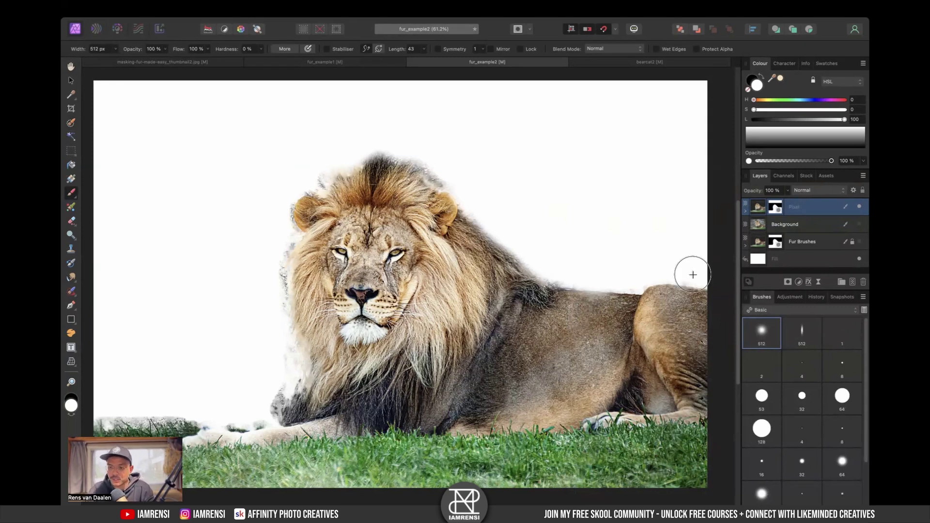
pyautogui.click(780, 313)
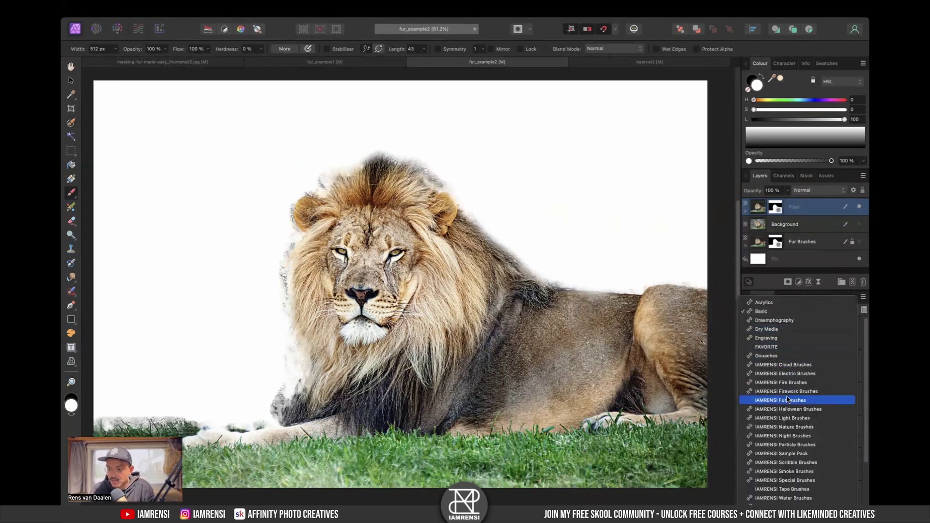
pyautogui.click(787, 400)
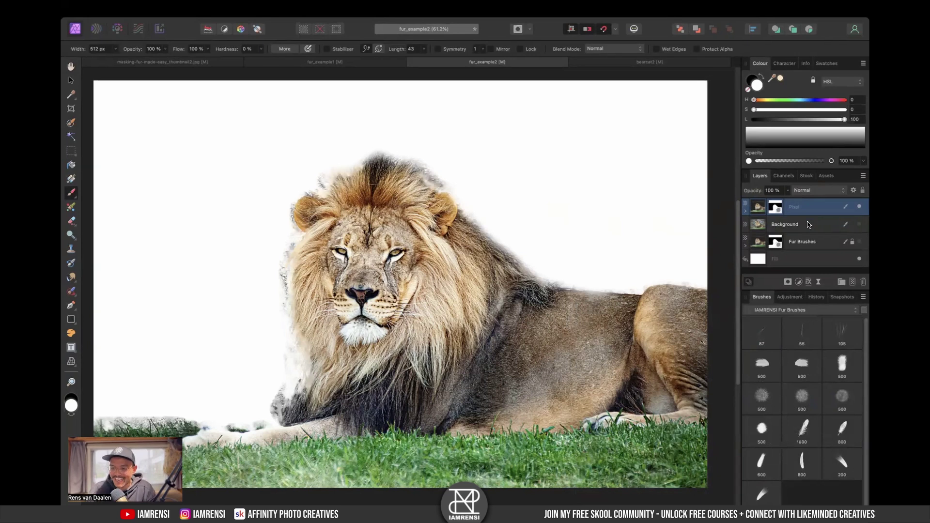
# Step: Delete the masked lion layer, show the Background layer and duplicate it
pyautogui.press('Delete')
pyautogui.click(860, 207)
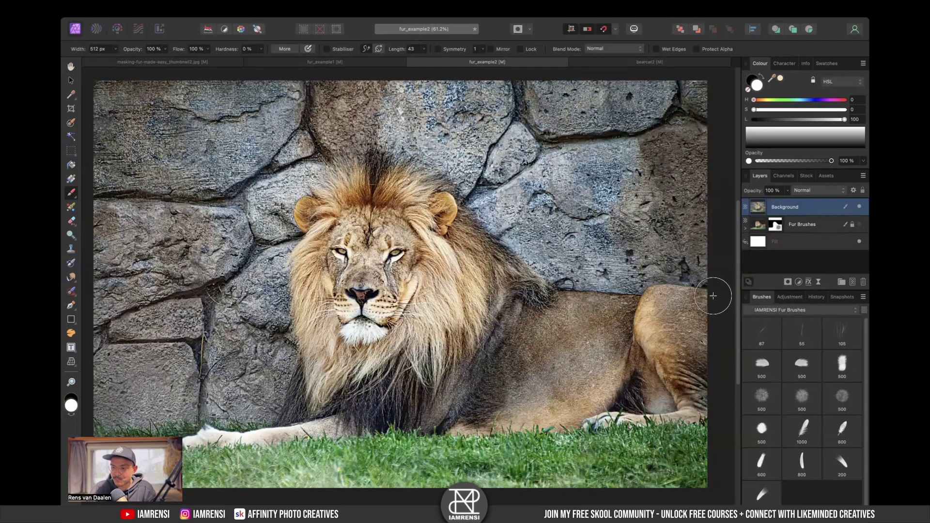
pyautogui.press('super+j')
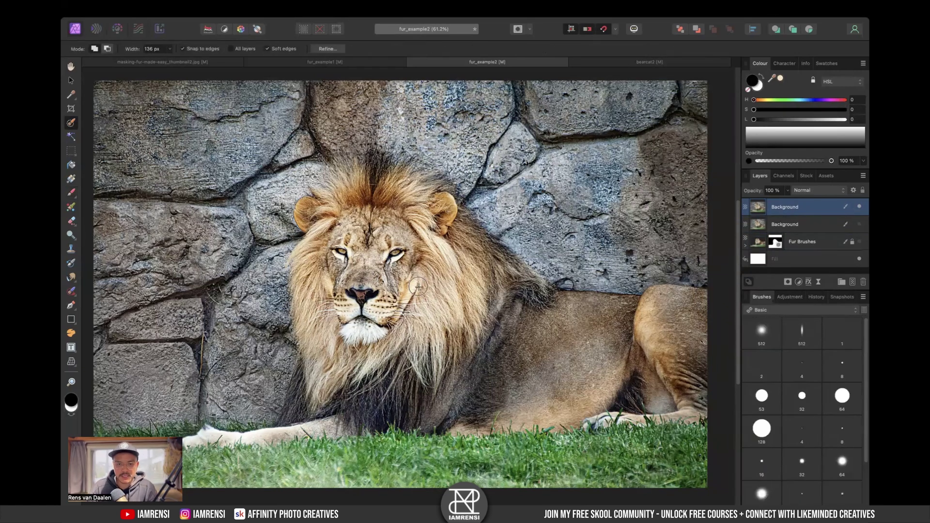
# Step: Select the lion and grass with the 136 px Selection Brush, check the overlay and mask the upper Background copy with it
pyautogui.scroll(-2, 327, 310)
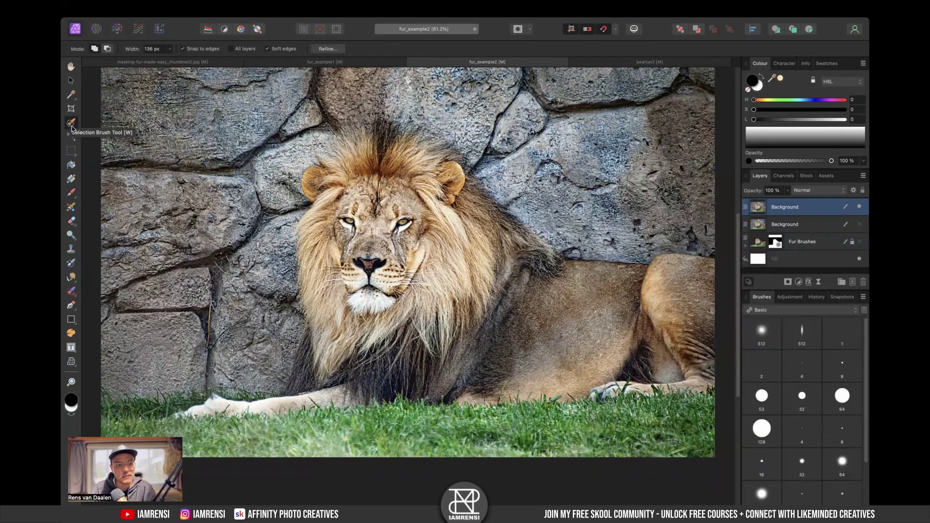
pyautogui.scroll(-2, 160, 392)
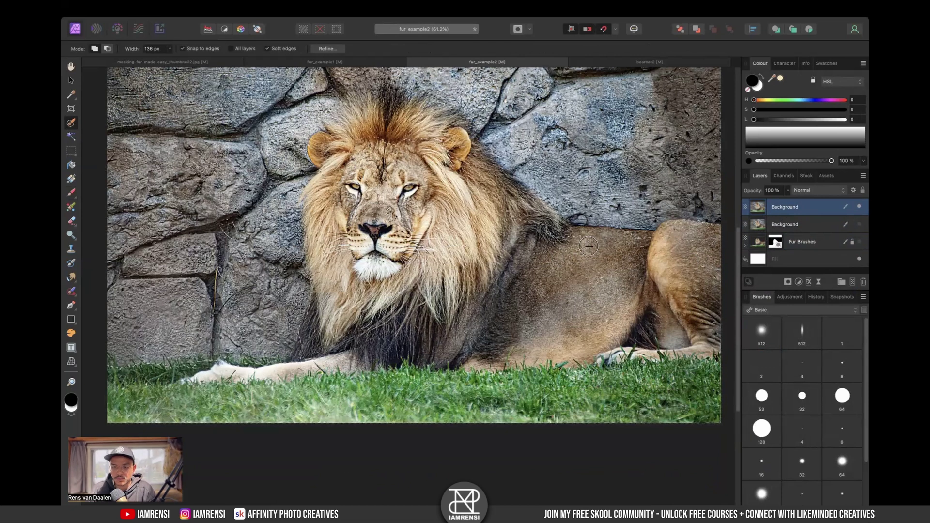
pyautogui.press('q')
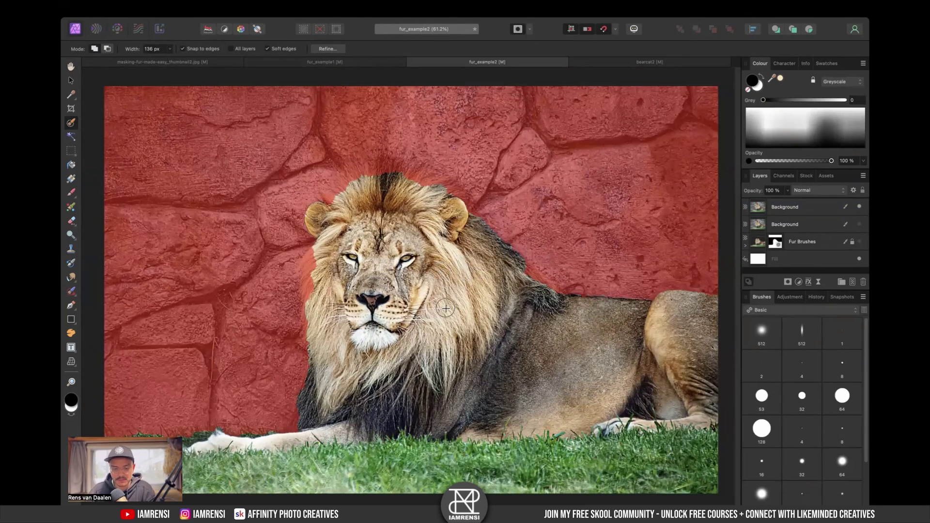
pyautogui.press('q')
pyautogui.scroll(-2, 465, 244)
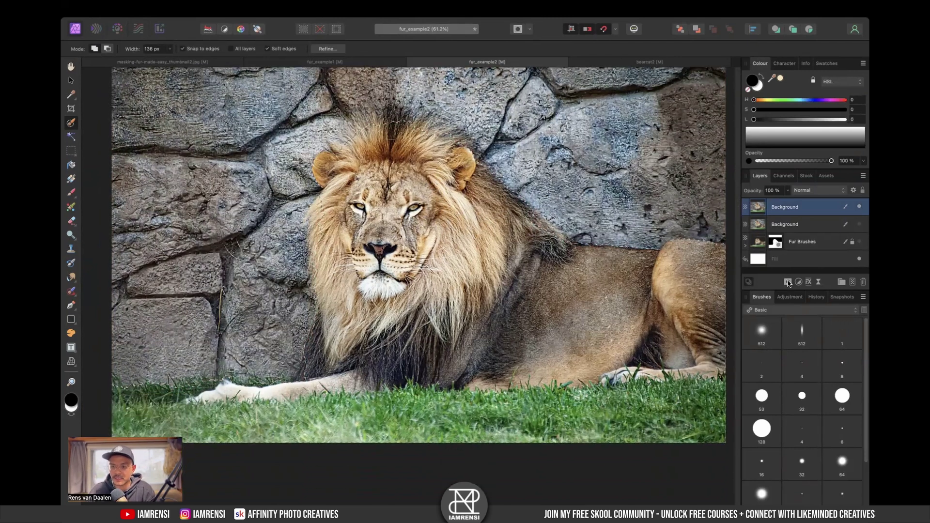
pyautogui.click(787, 281)
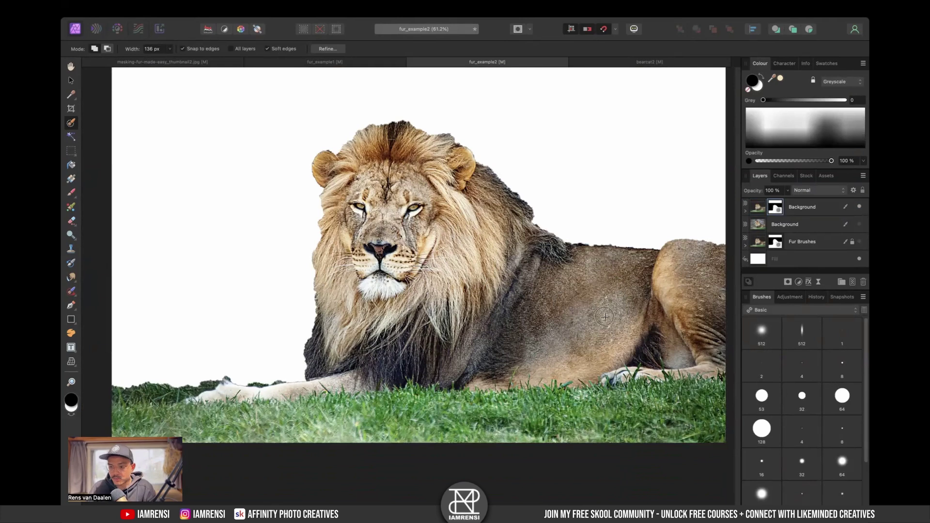
# Step: Load the IAMRENSI Fur Brushes set and go through its hair brushes 87, 55 and 105
pyautogui.click(803, 312)
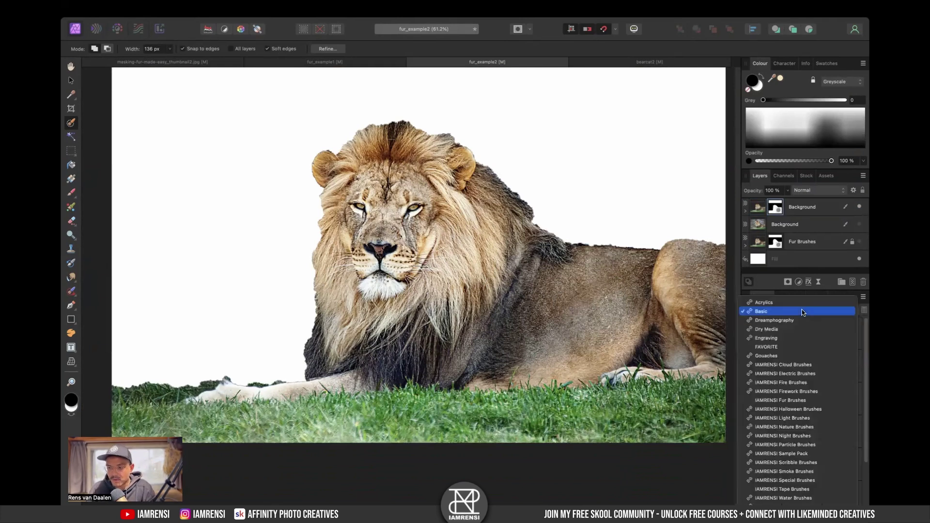
pyautogui.click(794, 401)
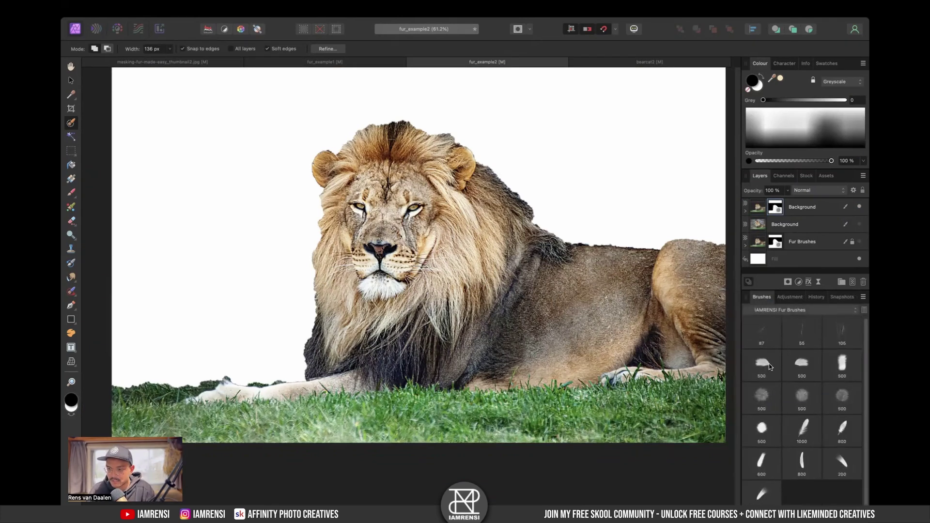
pyautogui.click(770, 367)
pyautogui.click(769, 342)
pyautogui.click(802, 340)
pyautogui.click(840, 341)
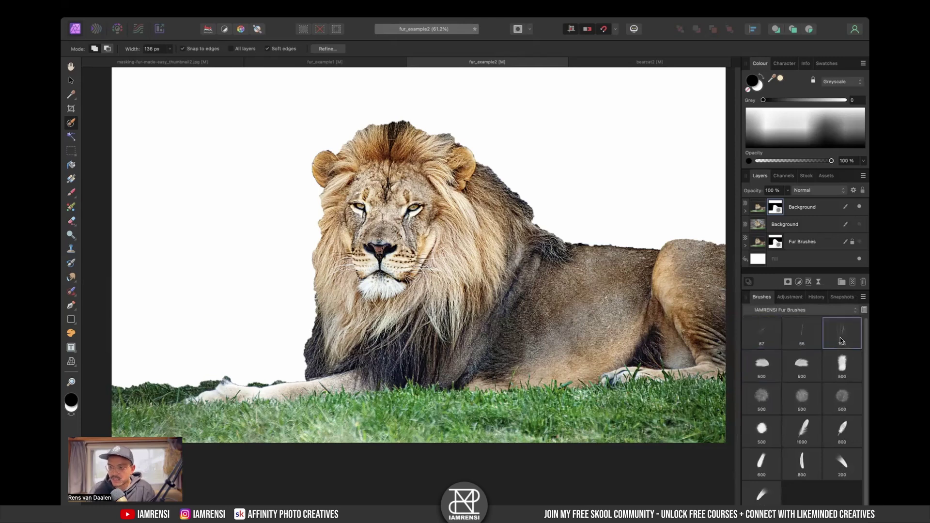
# Step: Add a new pixel layer above the masked lion and paint black fur-brush test strokes on the white area
pyautogui.click(853, 284)
pyautogui.press('b')
pyautogui.press('x')
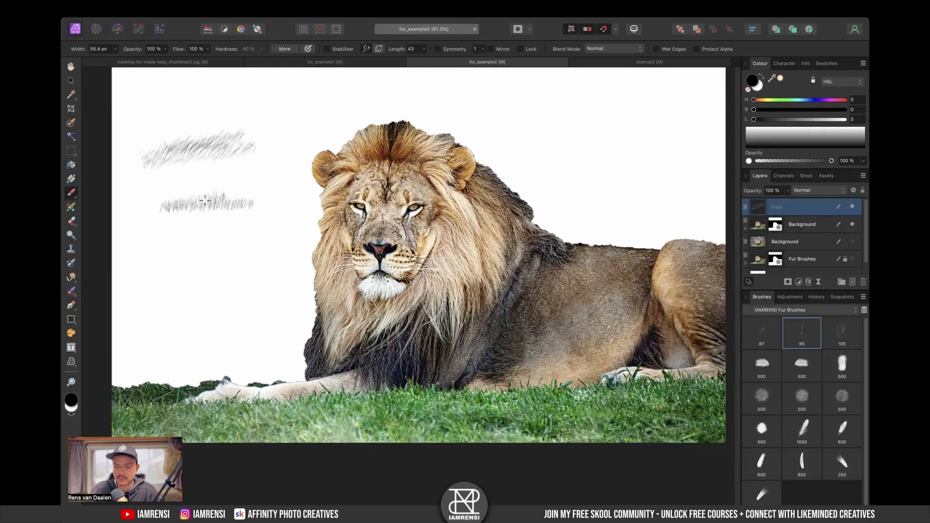
# Step: Try another test stroke with the 55 fur brush and undo that brush's strokes
pyautogui.moveTo(175, 239)
pyautogui.mouseDown()
pyautogui.moveTo(276, 248)
pyautogui.moveTo(163, 246)
pyautogui.mouseUp()
pyautogui.hotkey('ctrl', 'z')
pyautogui.hotkey('ctrl', 'z')
pyautogui.hotkey('ctrl', 'z')
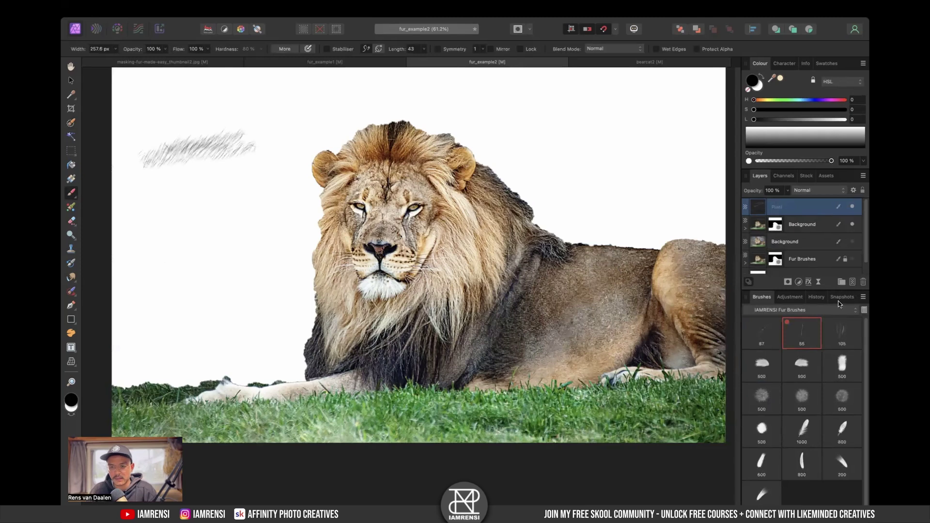
# Step: Undo the last 55-brush test stroke and stamp black samples of the three dense 500 px fur-edge brushes beside the lion
pyautogui.moveTo(139, 162)
pyautogui.mouseDown()
pyautogui.moveTo(248, 187)
pyautogui.moveTo(245, 193)
pyautogui.mouseUp()
pyautogui.hotkey('ctrl', 'z')
pyautogui.click(761, 364)
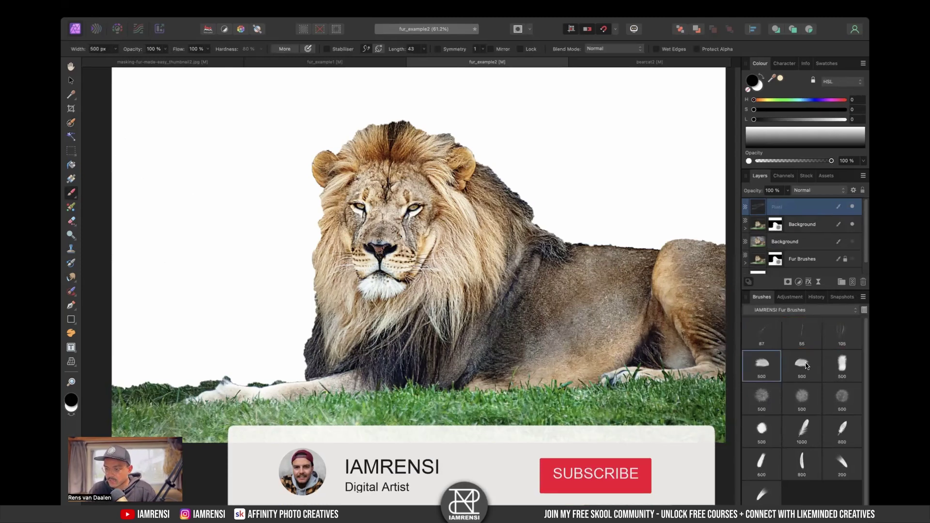
pyautogui.click(767, 394)
pyautogui.click(762, 365)
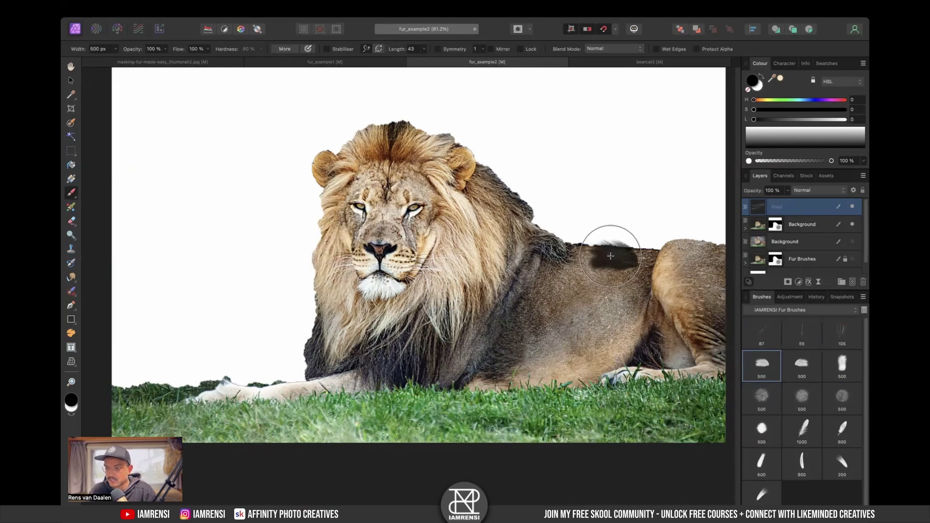
pyautogui.moveTo(187, 137); pyautogui.dragTo(204, 138)
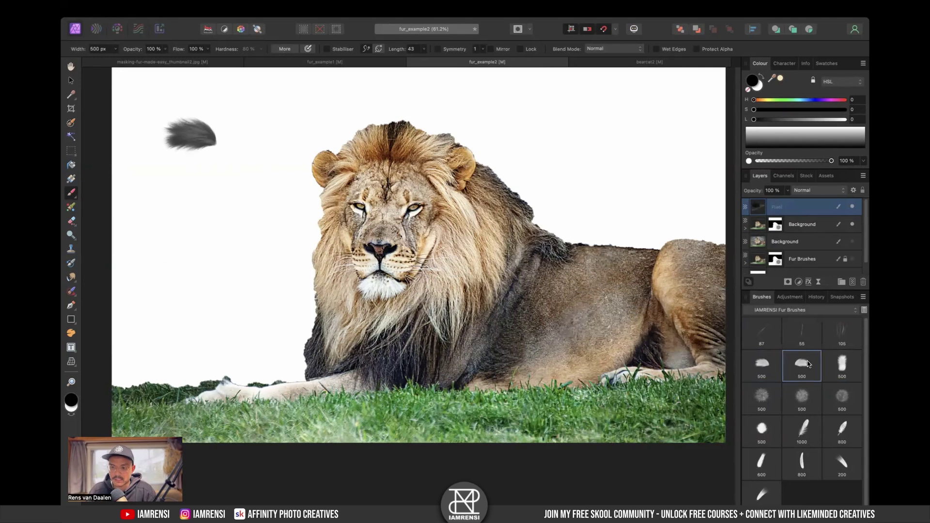
pyautogui.moveTo(236, 192); pyautogui.dragTo(244, 193)
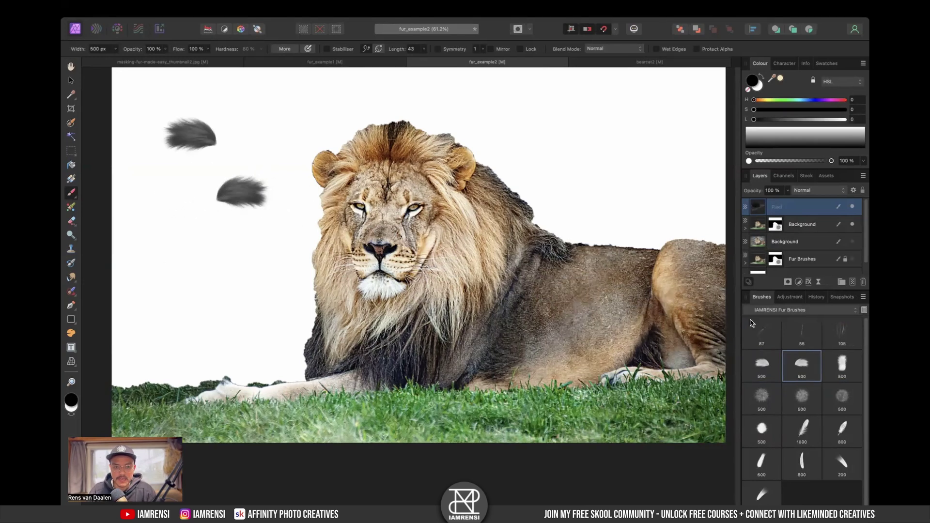
pyautogui.click(176, 208)
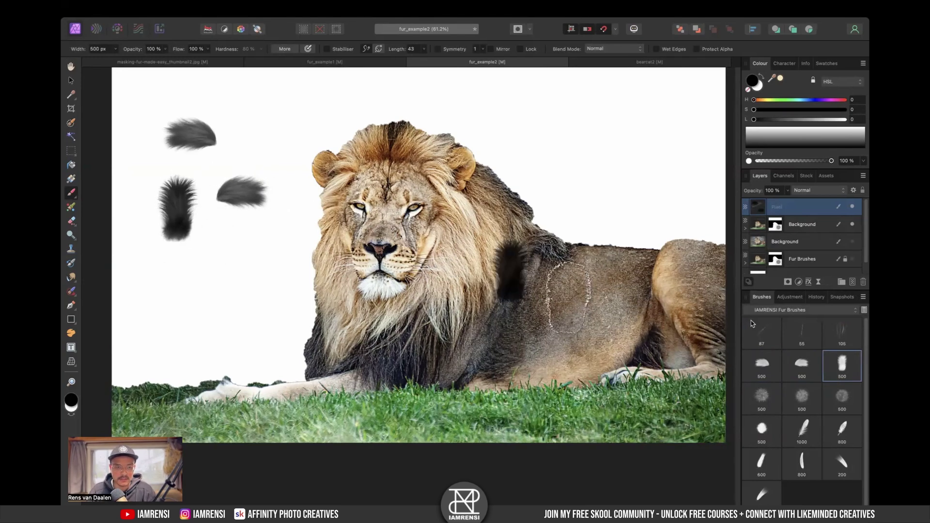
# Step: Stamp black samples of the round 500 px fur brushes on the white area beside the lion
pyautogui.click(761, 395)
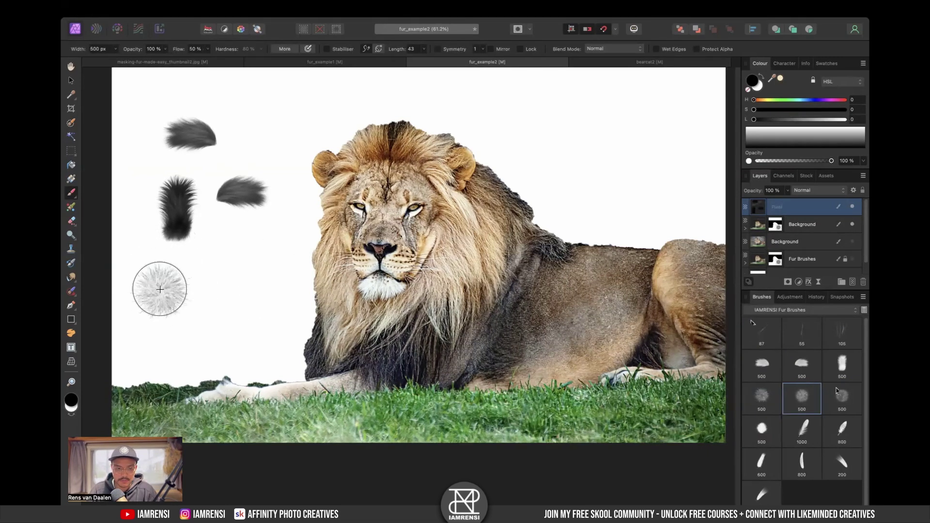
pyautogui.click(228, 278)
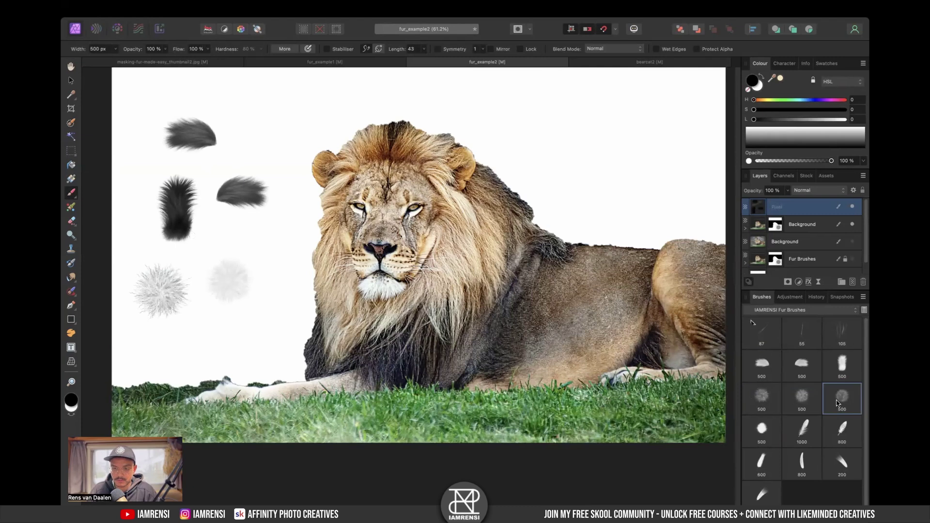
pyautogui.click(253, 228)
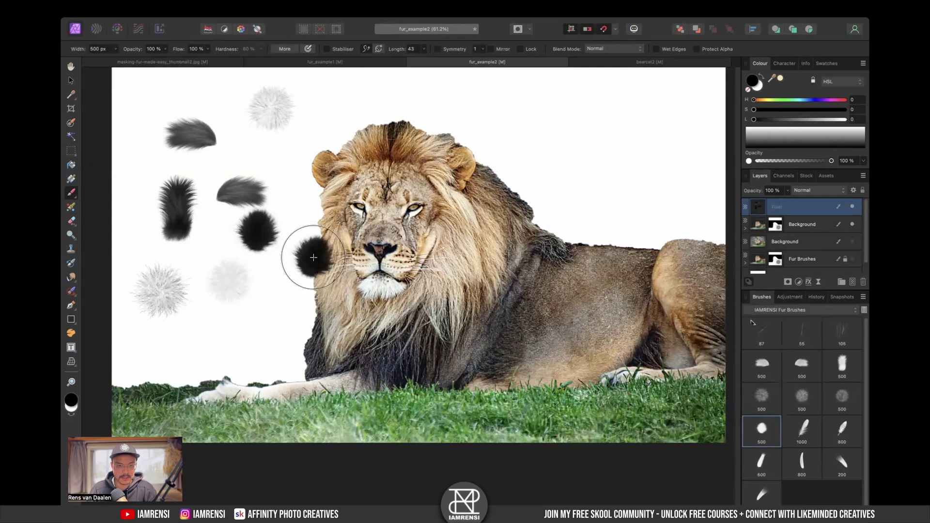
# Step: Undo all the black fur-brush samples on the pixel layer
pyautogui.hotkey('ctrl', 'z')
pyautogui.hotkey('ctrl', 'z')
pyautogui.hotkey('ctrl', 'z')
pyautogui.hotkey('ctrl', 'z')
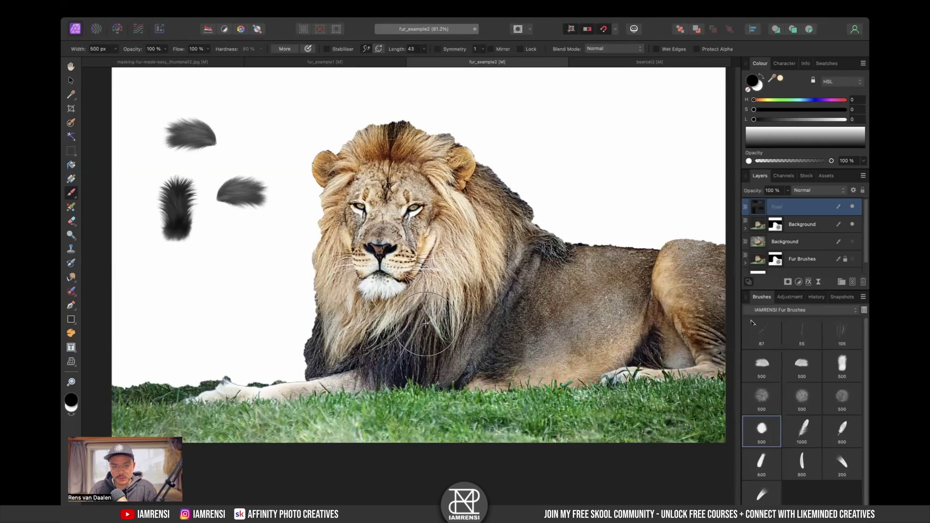
pyautogui.hotkey('ctrl', 'z')
pyautogui.hotkey('ctrl', 'z')
pyautogui.hotkey('ctrl', 'z')
pyautogui.hotkey('ctrl', 'z')
pyautogui.hotkey('ctrl', 'z')
pyautogui.hotkey('ctrl', 'z')
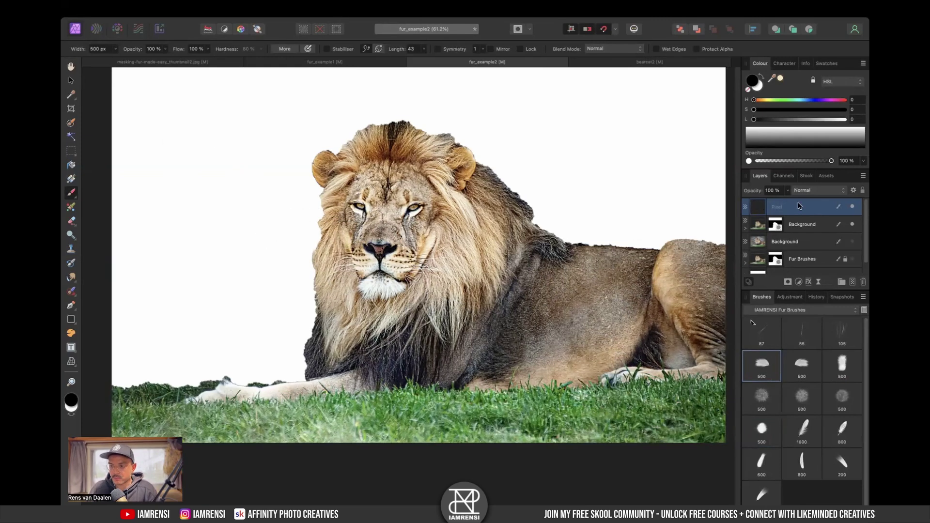
# Step: Target the upper Background layer's mask and paint white with the first 500 px fur-edge brush along the mane beside the face
pyautogui.click(772, 226)
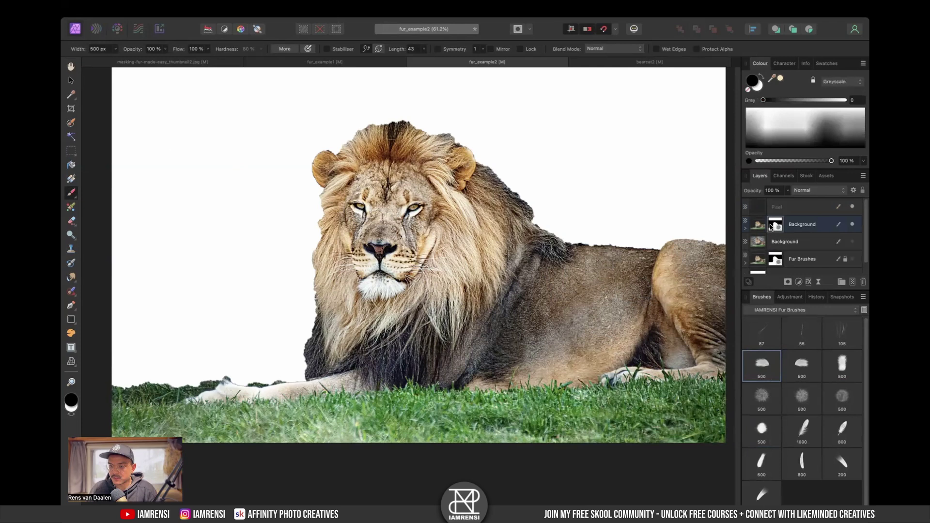
pyautogui.click(745, 227)
pyautogui.press('x')
pyautogui.click(295, 240)
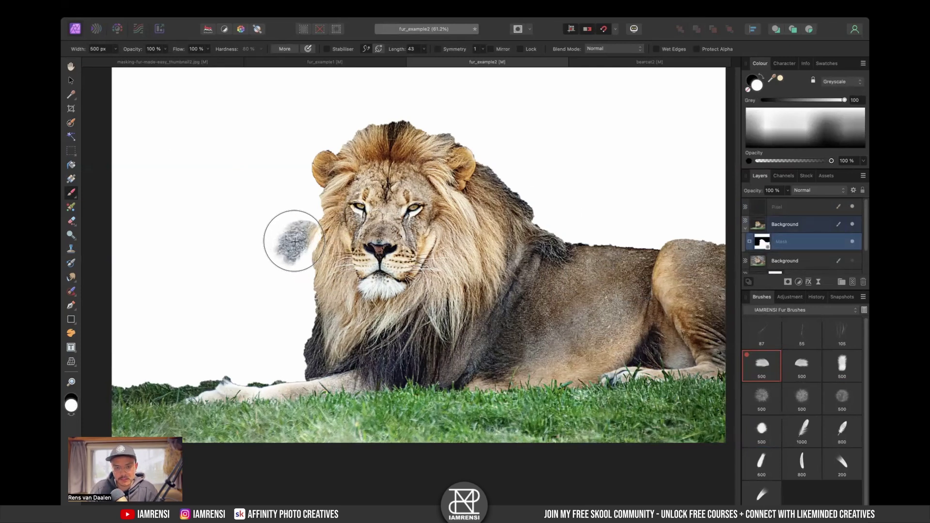
pyautogui.hotkey('ctrl', 'z')
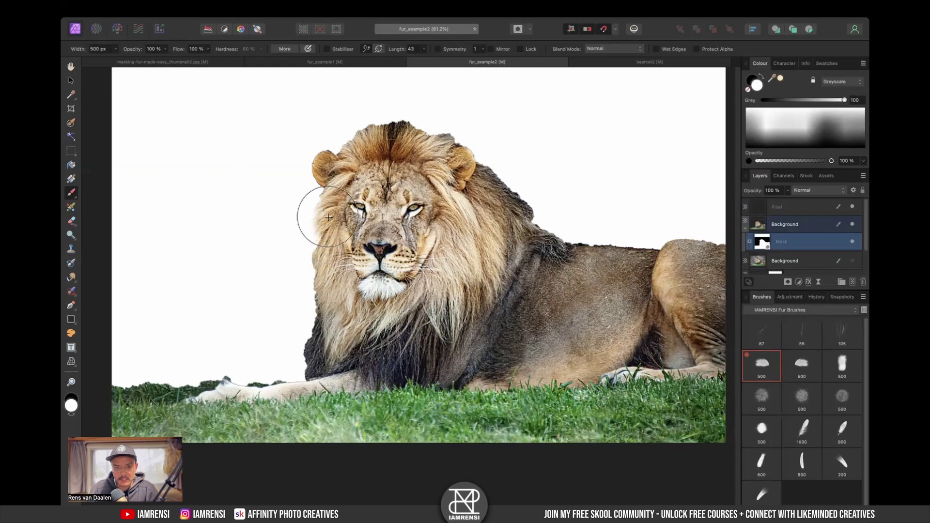
pyautogui.moveTo(328, 231); pyautogui.dragTo(328, 291)
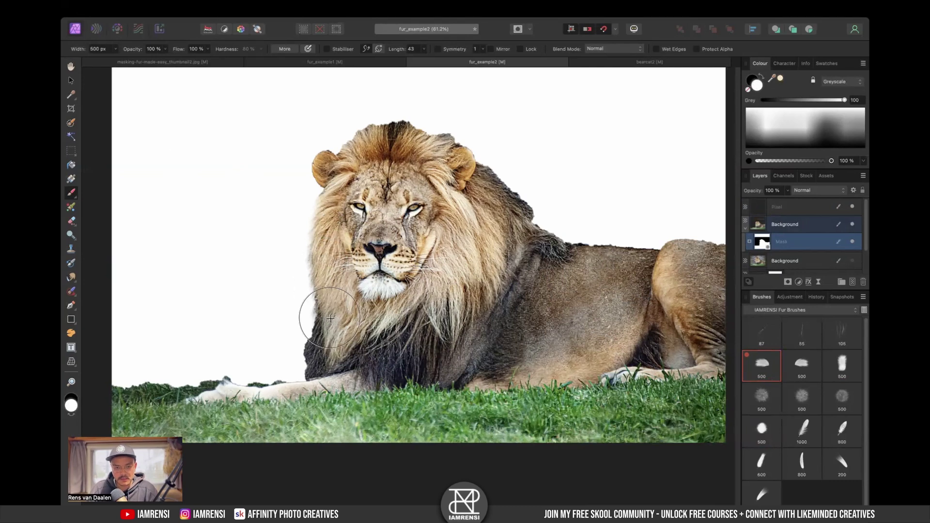
# Step: Enlarge the fur-edge brush and try a white sample stroke on the mask in the empty area beside the lion
pyautogui.press(']')
pyautogui.press(']')
pyautogui.press(']')
pyautogui.press(']')
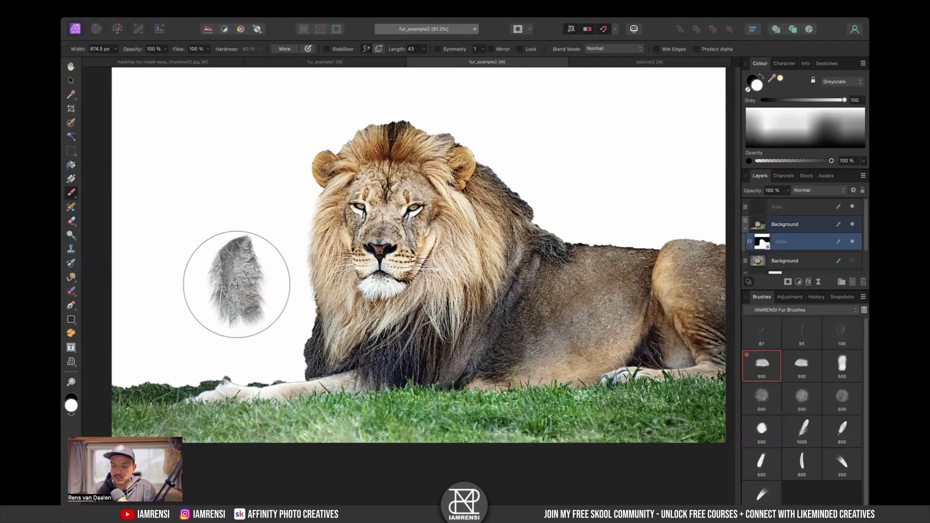
pyautogui.moveTo(236, 285)
pyautogui.mouseDown()
pyautogui.moveTo(212, 284)
pyautogui.moveTo(240, 285)
pyautogui.moveTo(230, 285)
pyautogui.mouseUp()
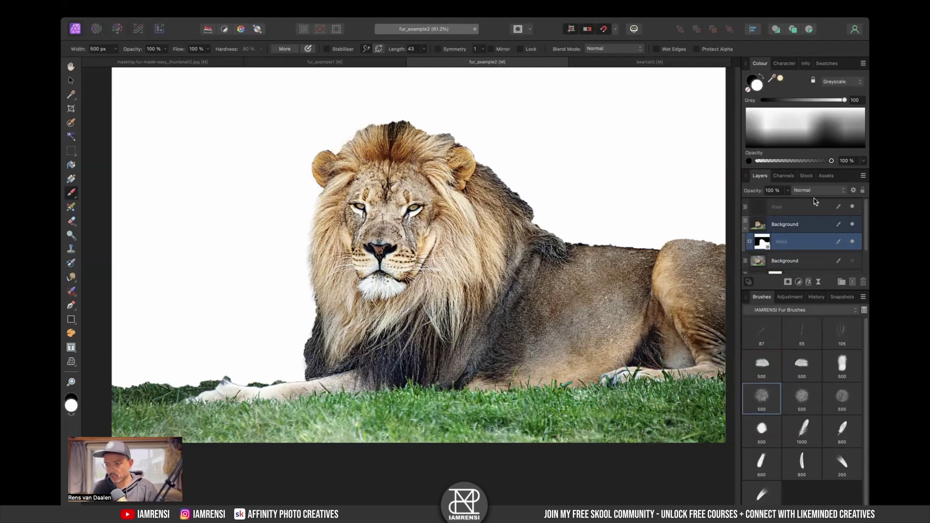
# Step: Paint black on the mask with the reduced first round fur brush to soften the hard edge along the mane's top between the ears
pyautogui.press('x')
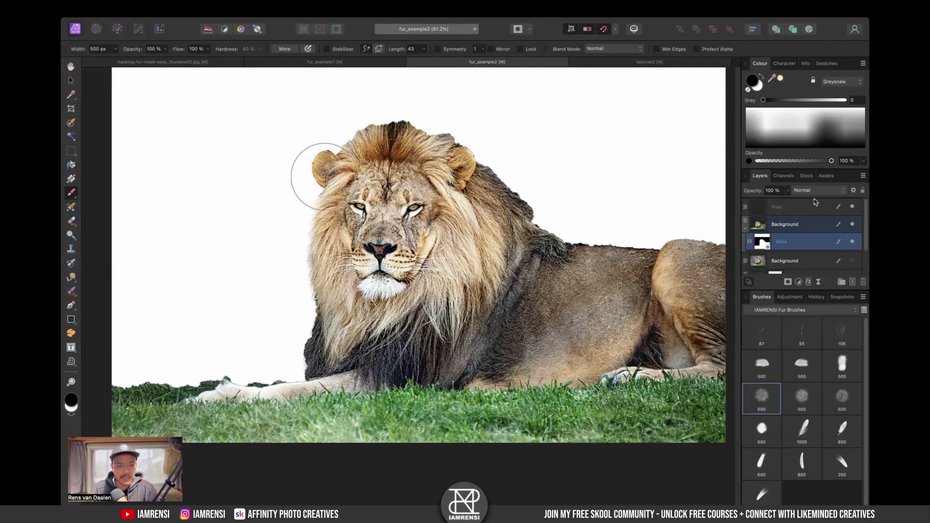
pyautogui.press(']')
pyautogui.press('[')
pyautogui.press('[')
pyautogui.press('[')
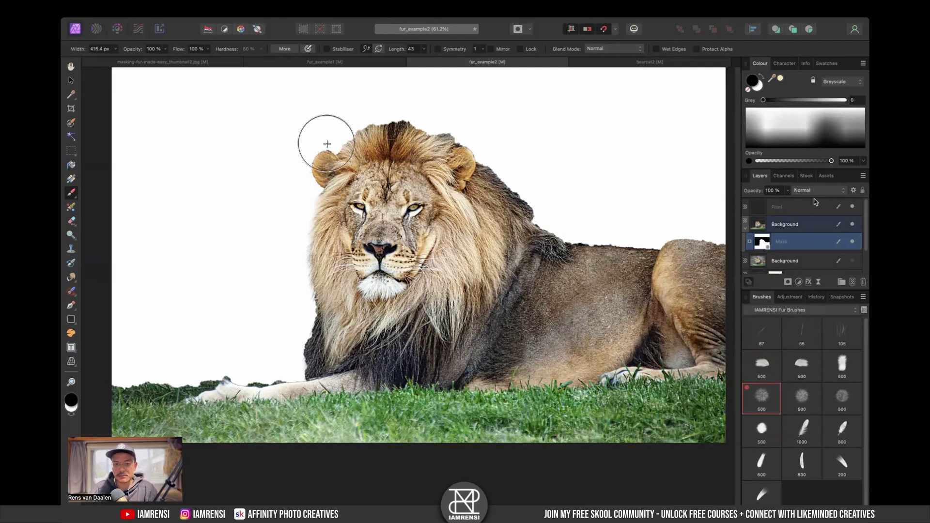
pyautogui.scroll(5, 320, 123)
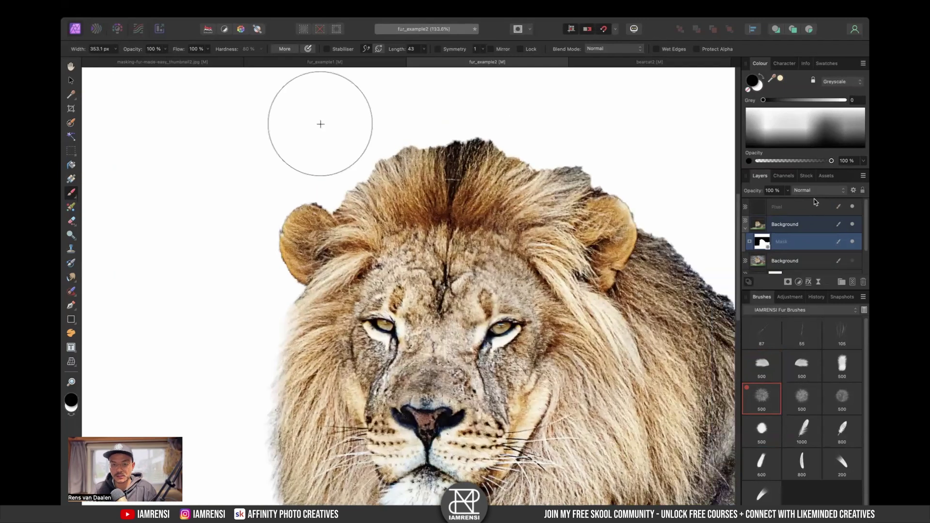
pyautogui.moveTo(290, 141); pyautogui.dragTo(289, 140)
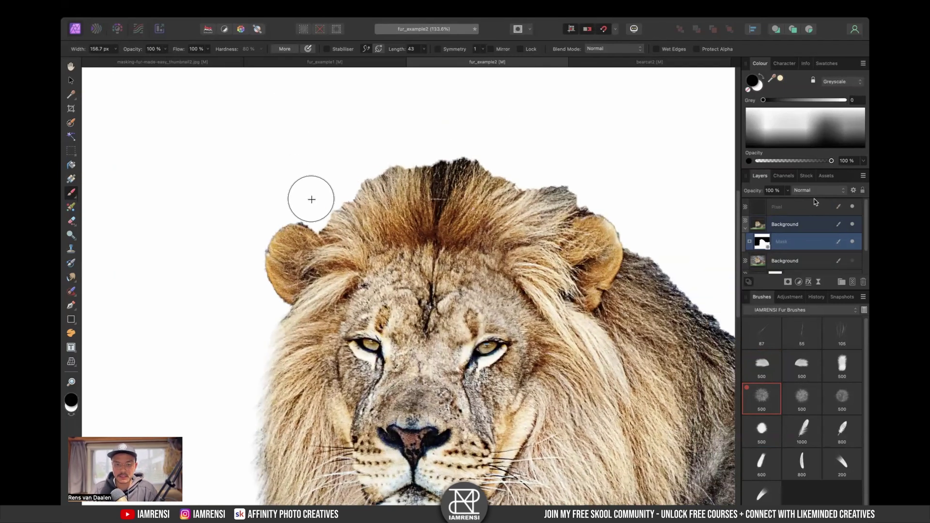
pyautogui.moveTo(320, 212)
pyautogui.mouseDown()
pyautogui.moveTo(401, 157)
pyautogui.moveTo(334, 184)
pyautogui.moveTo(368, 157)
pyautogui.mouseUp()
pyautogui.moveTo(433, 144)
pyautogui.mouseDown()
pyautogui.moveTo(471, 147)
pyautogui.moveTo(448, 140)
pyautogui.mouseUp()
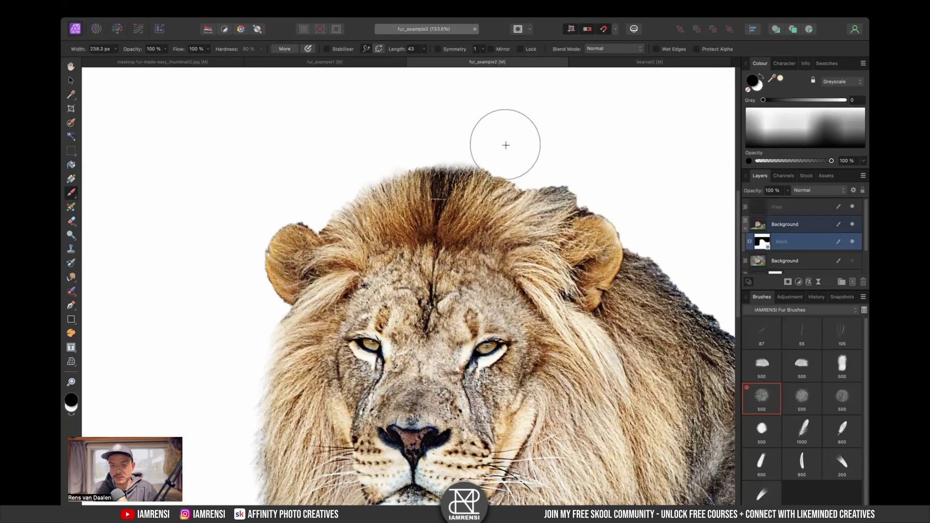
pyautogui.moveTo(513, 155)
pyautogui.mouseDown()
pyautogui.moveTo(581, 177)
pyautogui.moveTo(475, 144)
pyautogui.moveTo(364, 141)
pyautogui.moveTo(451, 136)
pyautogui.moveTo(388, 149)
pyautogui.moveTo(327, 187)
pyautogui.moveTo(386, 158)
pyautogui.moveTo(477, 143)
pyautogui.moveTo(406, 152)
pyautogui.moveTo(324, 198)
pyautogui.moveTo(452, 152)
pyautogui.moveTo(522, 152)
pyautogui.moveTo(472, 138)
pyautogui.moveTo(463, 241)
pyautogui.moveTo(377, 220)
pyautogui.moveTo(445, 207)
pyautogui.moveTo(531, 211)
pyautogui.moveTo(352, 228)
pyautogui.moveTo(354, 202)
pyautogui.mouseUp()
# Step: Undo the trial strokes and paint white on the mask with the round fur brush at 551.2 px, restoring wispy hairs along the mane's top
pyautogui.press('x')
pyautogui.press(']')
pyautogui.press(']')
pyautogui.press(']')
pyautogui.press(']')
pyautogui.press(']')
pyautogui.press(']')
pyautogui.press('super+z')
pyautogui.press('super+z')
pyautogui.press('super+z')
pyautogui.press('super+z')
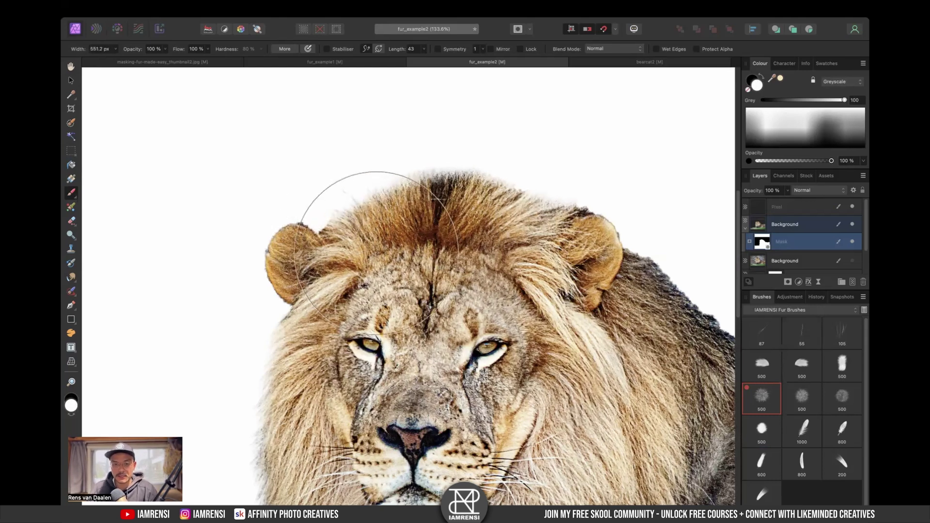
pyautogui.moveTo(403, 245)
pyautogui.mouseDown()
pyautogui.moveTo(422, 229)
pyautogui.moveTo(485, 229)
pyautogui.moveTo(519, 249)
pyautogui.moveTo(439, 227)
pyautogui.moveTo(447, 226)
pyautogui.moveTo(441, 234)
pyautogui.moveTo(433, 222)
pyautogui.moveTo(515, 237)
pyautogui.moveTo(630, 298)
pyautogui.mouseUp()
# Step: Choose the middle round 500 px fur brush and reduce its width to about 160 px for the mane edge behind the ear
pyautogui.hscroll(3, 629, 298)
pyautogui.scroll(-1, 629, 298)
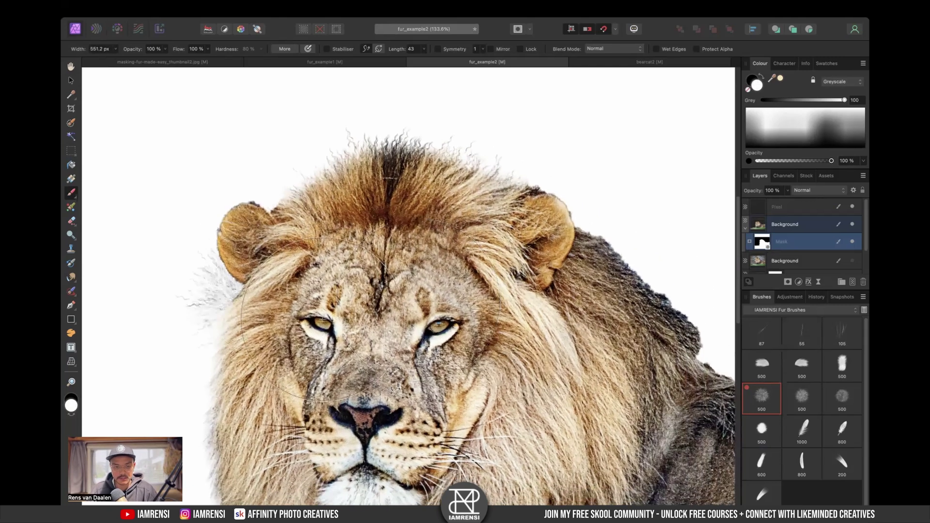
pyautogui.hscroll(4, 497, 298)
pyautogui.scroll(-1, 496, 298)
pyautogui.click(792, 369)
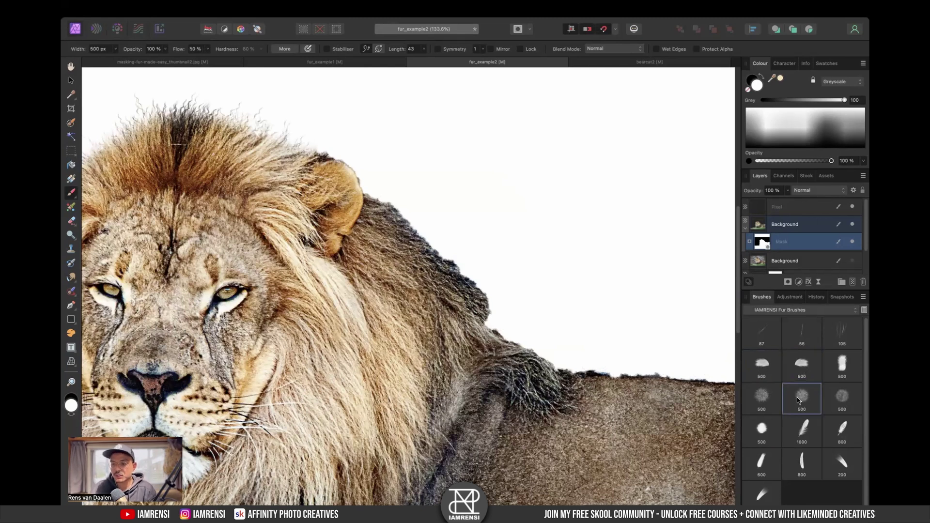
pyautogui.hscroll(-2, 582, 310)
pyautogui.scroll(1, 581, 309)
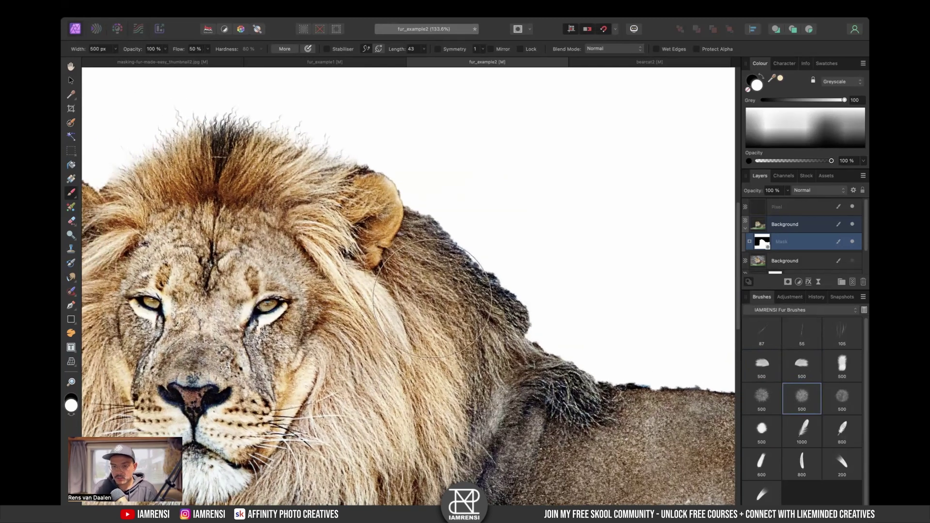
pyautogui.hscroll(-6, 433, 299)
pyautogui.scroll(-1, 291, 305)
pyautogui.hscroll(1, 291, 305)
pyautogui.hscroll(6, 506, 247)
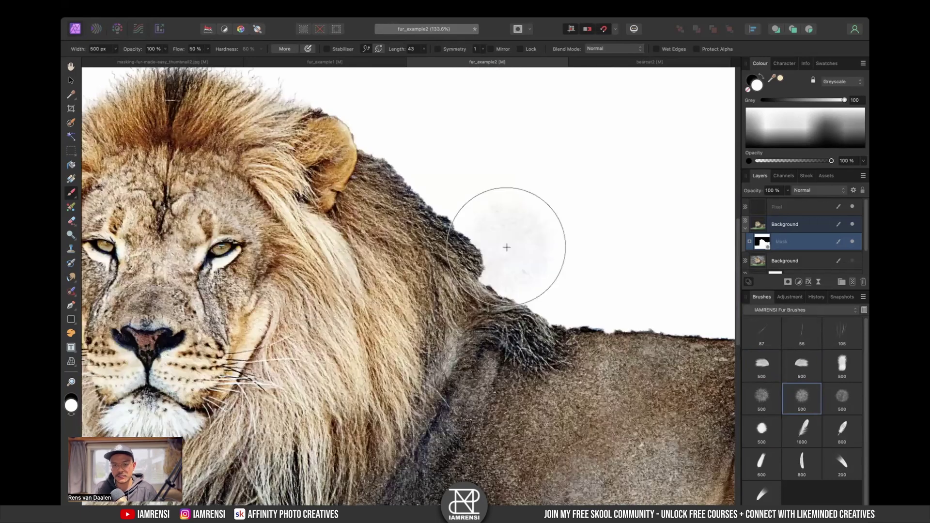
pyautogui.press('[')
pyautogui.press('[')
pyautogui.press('[')
pyautogui.press('[')
pyautogui.press('[')
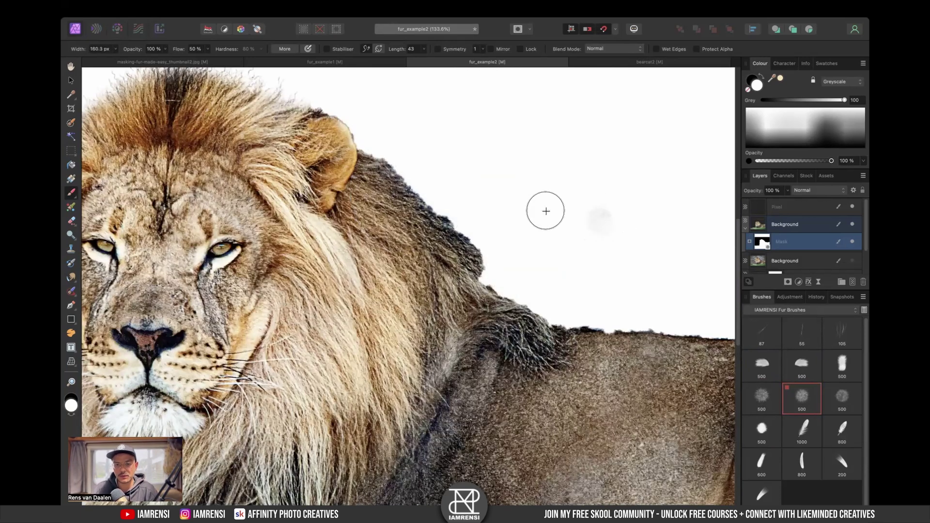
# Step: Paint black on the mask along the mane's back edge from the ear to the shoulder, enlarging the brush to about 280 px
pyautogui.press('x')
pyautogui.moveTo(383, 155)
pyautogui.mouseDown()
pyautogui.moveTo(380, 147)
pyautogui.moveTo(474, 242)
pyautogui.mouseUp()
pyautogui.press(']')
pyautogui.press(']')
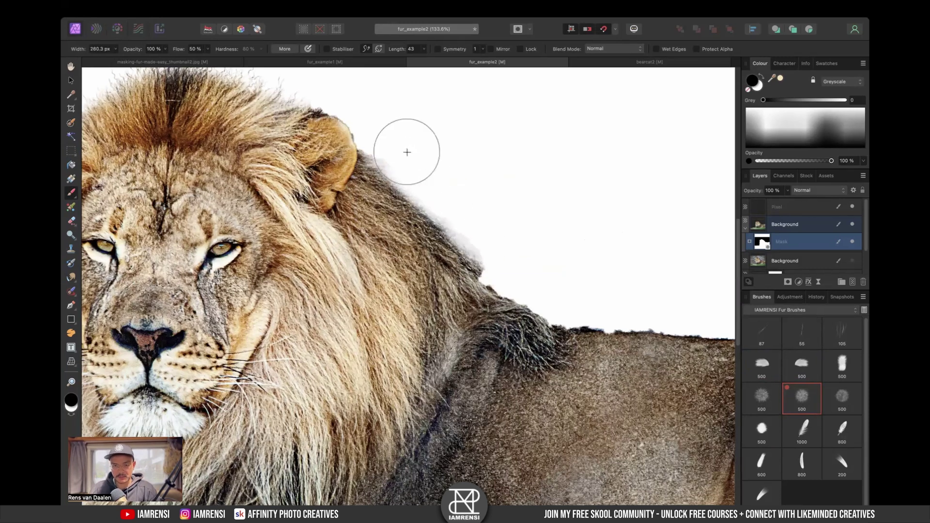
pyautogui.moveTo(497, 232)
pyautogui.mouseDown()
pyautogui.moveTo(453, 214)
pyautogui.moveTo(510, 262)
pyautogui.mouseUp()
# Step: Paint white on the mask with the second 500 px fur-edge brush, resized to about 661 and 549 px, restoring hair down the mane's back
pyautogui.click(812, 378)
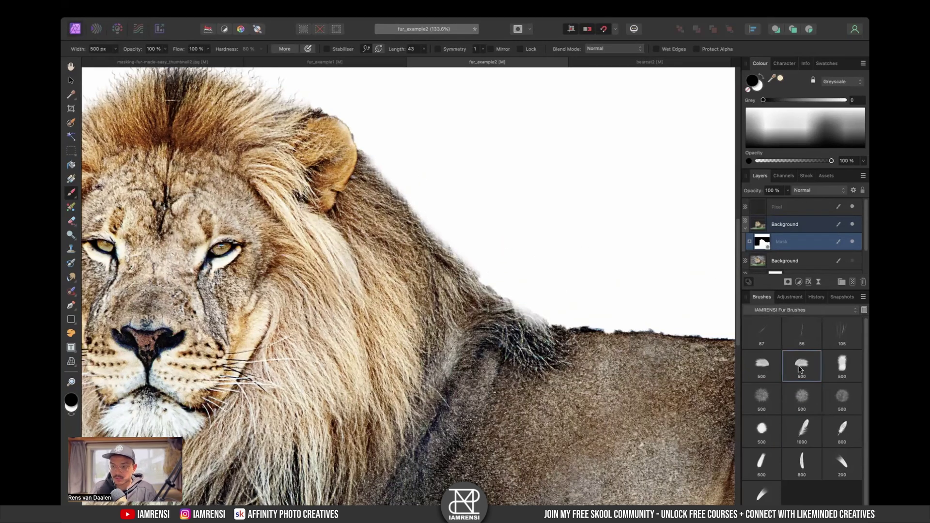
pyautogui.press(']')
pyautogui.press(']')
pyautogui.press('x')
pyautogui.moveTo(366, 180); pyautogui.dragTo(352, 193)
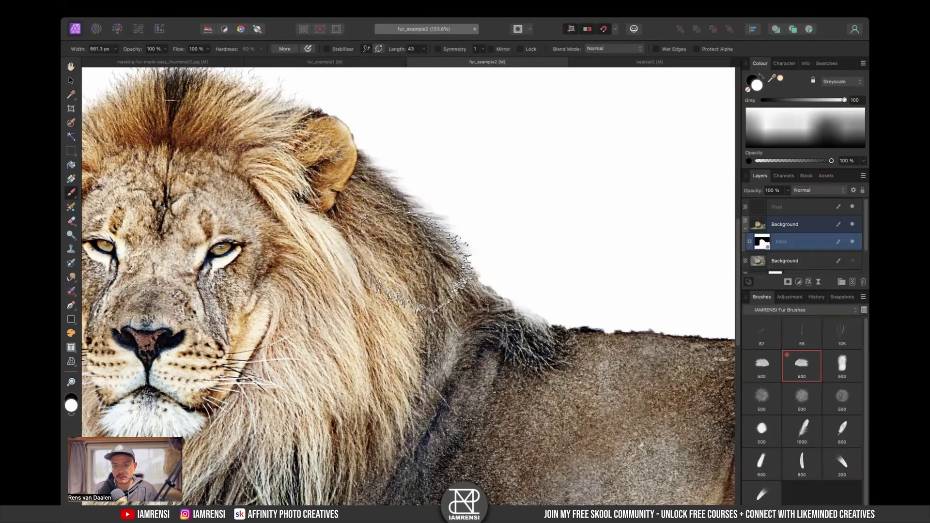
pyautogui.press(']')
pyautogui.press('[')
pyautogui.press('[')
pyautogui.moveTo(445, 305); pyautogui.dragTo(504, 335)
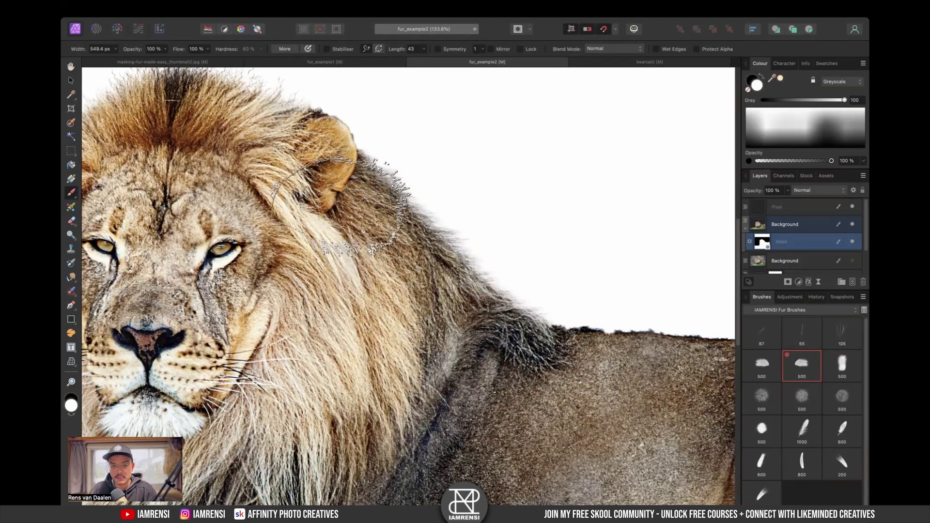
# Step: Examine the refined fur edge behind the ear and along the mane's top up close, resizing the brush to about 502 px
pyautogui.scroll(5, 342, 257)
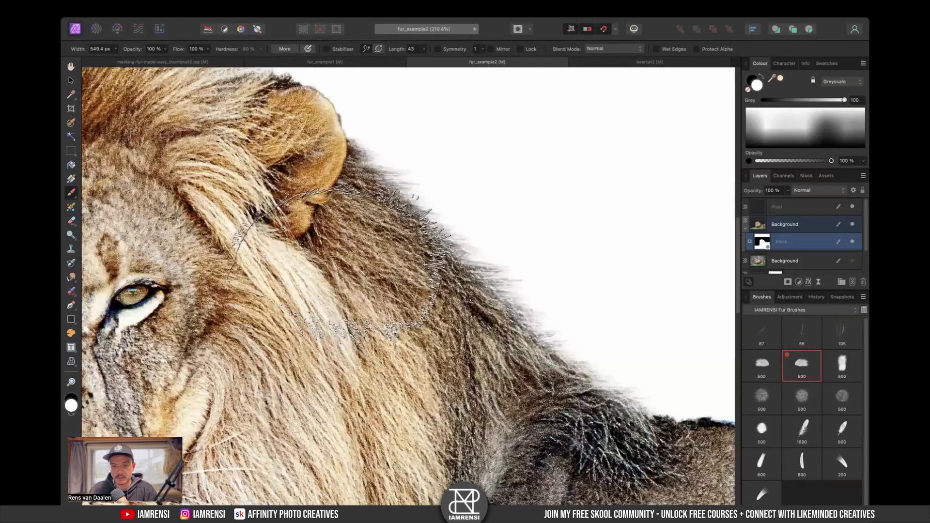
pyautogui.press('[')
pyautogui.press('[')
pyautogui.press('[')
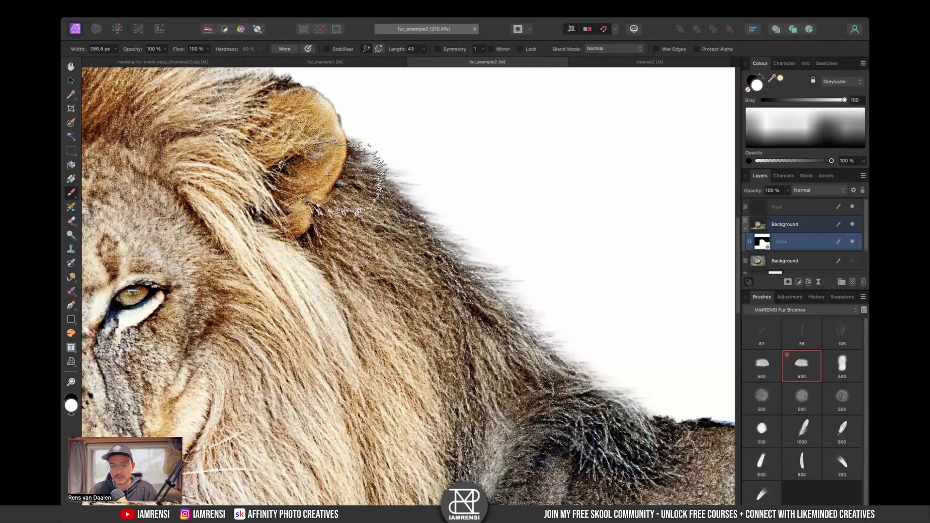
pyautogui.press(']')
pyautogui.press(']')
pyautogui.press(']')
pyautogui.press(']')
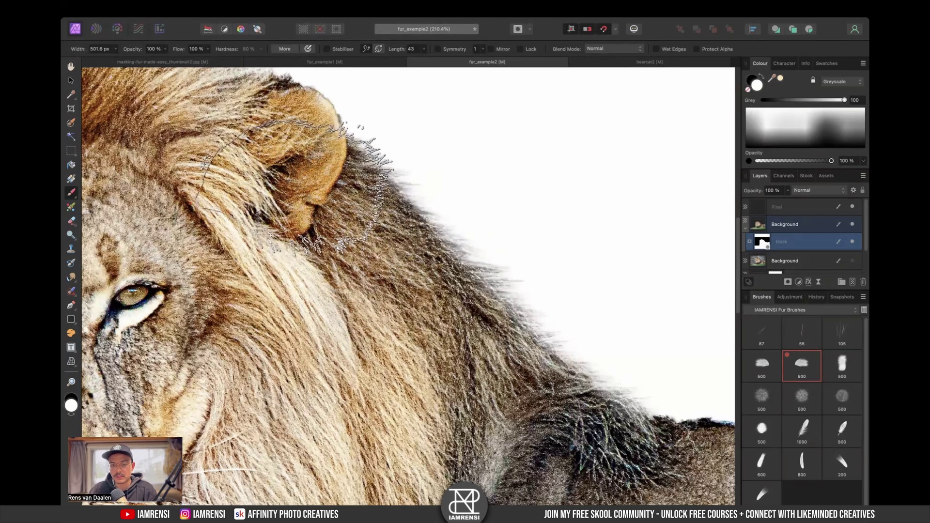
pyautogui.hscroll(-10, 334, 314)
pyautogui.scroll(6, 334, 315)
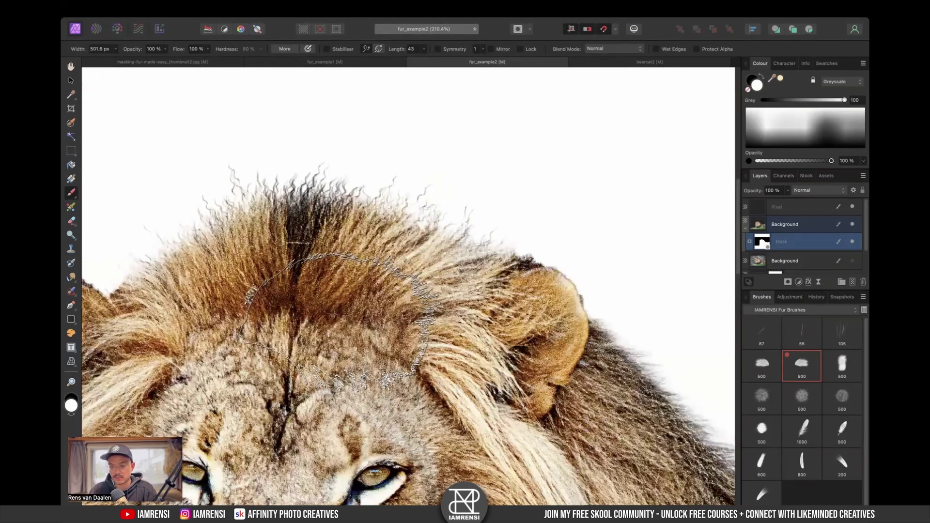
# Step: Try the third 500 px brush and the 87 px hair brush on the empty background beside the lion's head
pyautogui.click(841, 366)
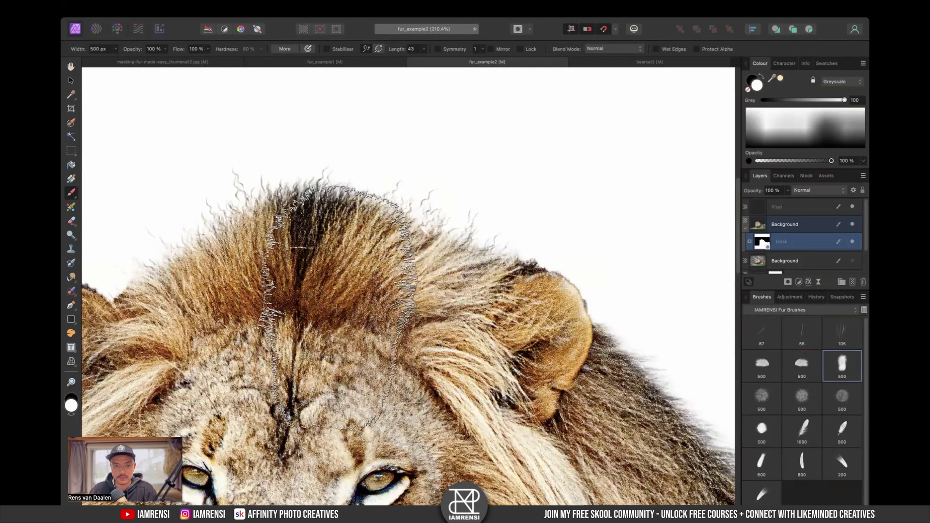
pyautogui.hscroll(-3, 336, 308)
pyautogui.scroll(-1, 336, 308)
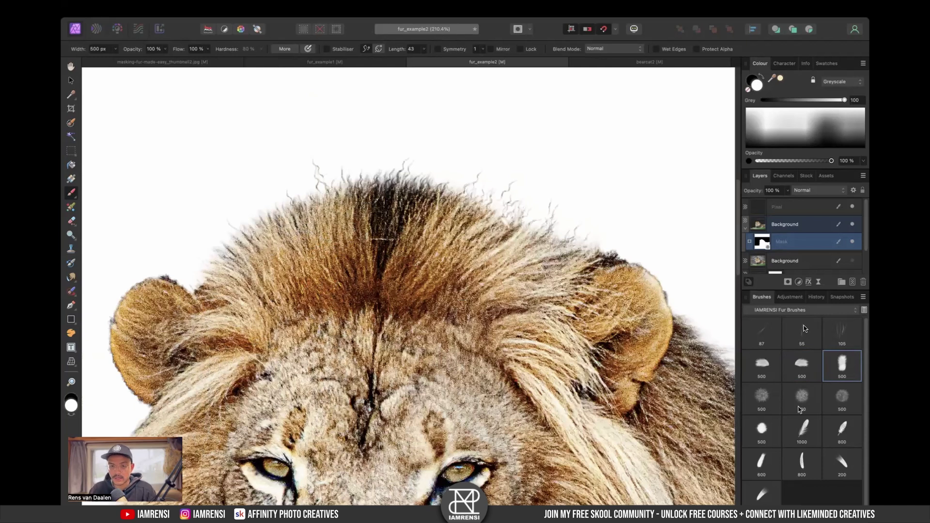
pyautogui.click(759, 332)
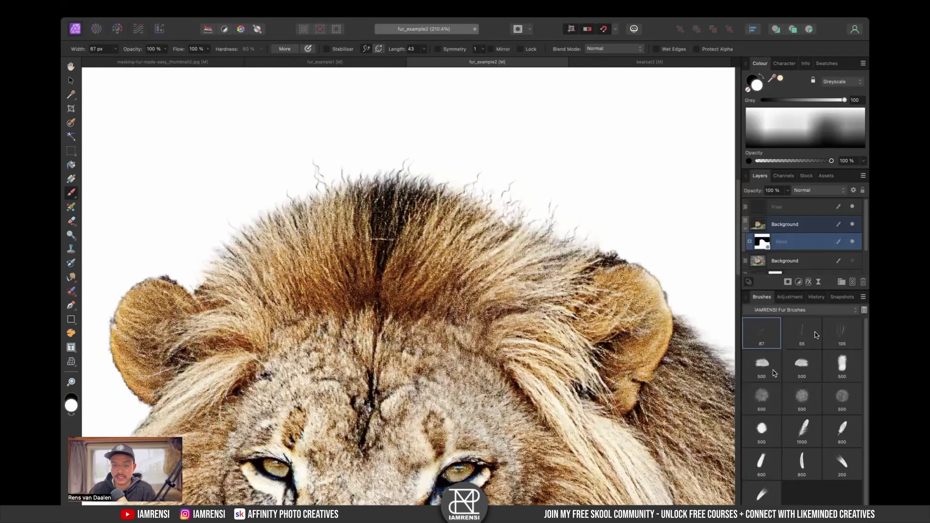
pyautogui.hscroll(-3, 292, 142)
pyautogui.scroll(-1, 292, 142)
pyautogui.moveTo(212, 151); pyautogui.dragTo(297, 141)
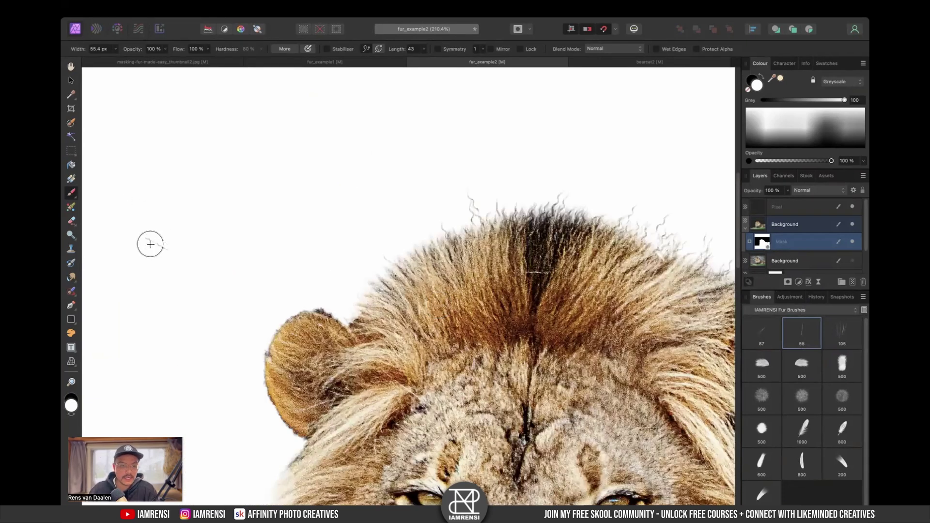
# Step: Test the 55 px hair brush with curved strokes on the empty background beside the lion's head and undo them
pyautogui.hscroll(-6, 150, 244)
pyautogui.press('super+minus')
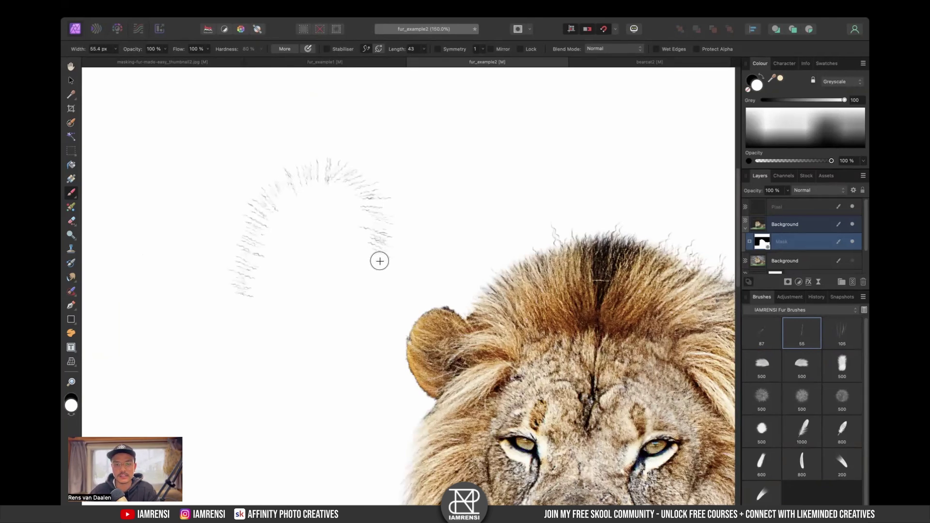
pyautogui.hscroll(3, 393, 243)
pyautogui.scroll(1, 392, 240)
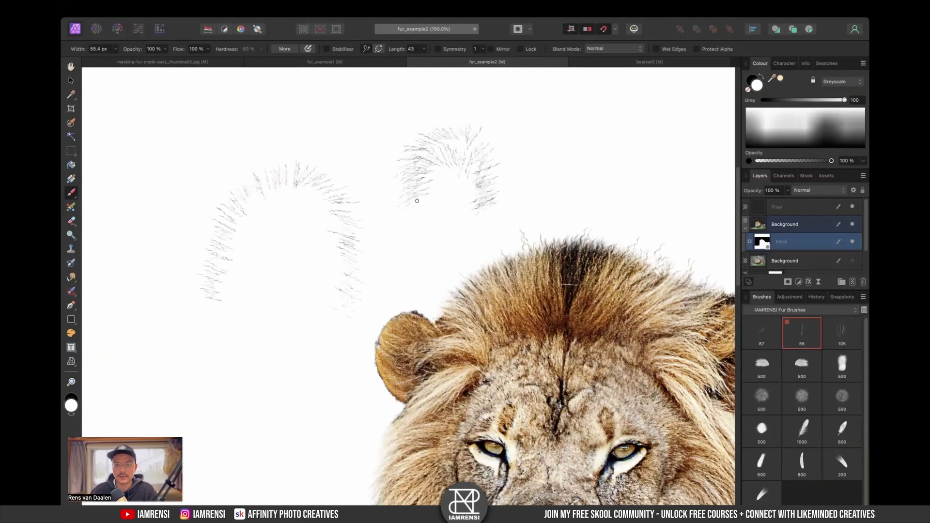
pyautogui.press('super+z')
pyautogui.press('super+z')
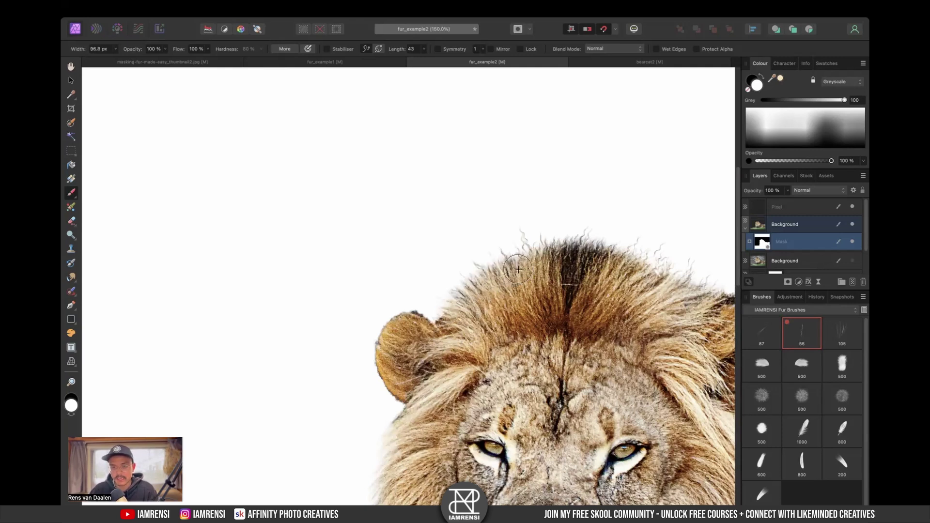
# Step: Paint white on the mask with the 55 px hair brush at about 97 px, adding fine hairs along the mane's crown
pyautogui.moveTo(581, 260); pyautogui.dragTo(503, 255)
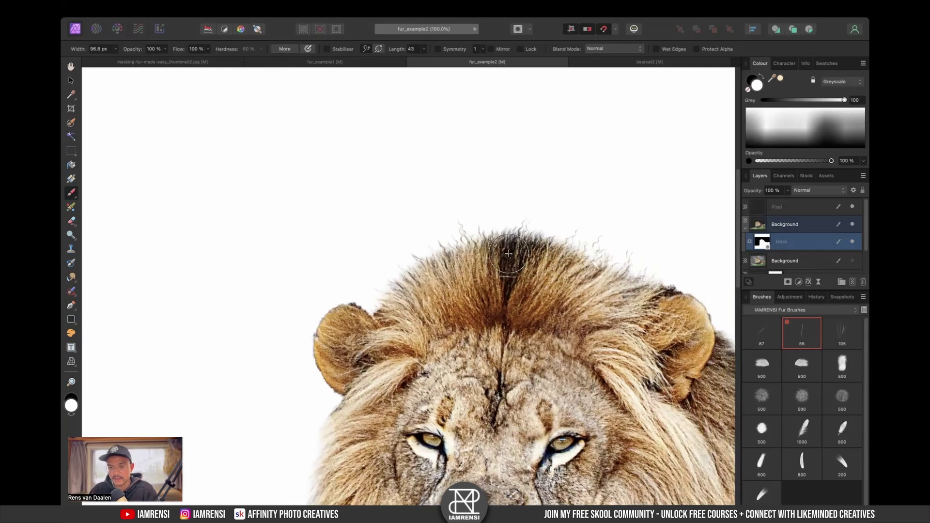
pyautogui.moveTo(578, 266); pyautogui.dragTo(500, 247)
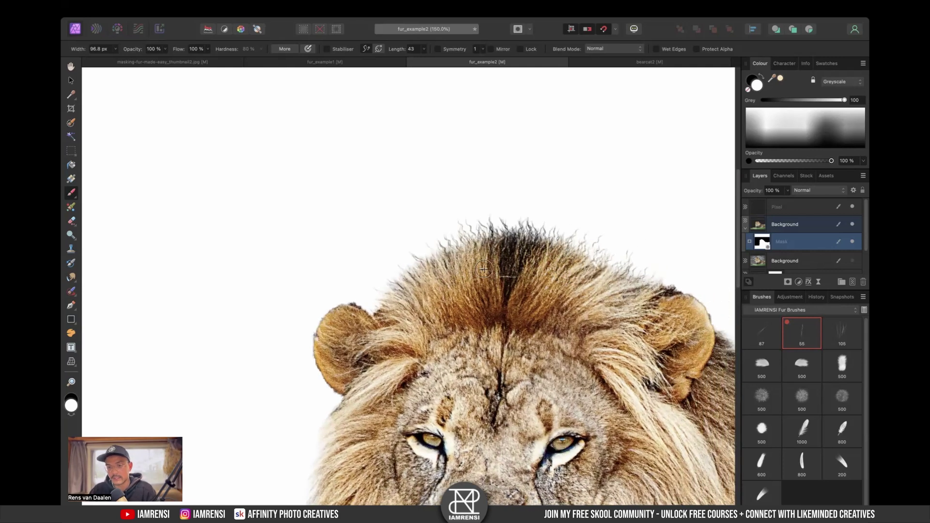
pyautogui.scroll(-1, 484, 269)
# Step: Paint white on the mask with the first round 500 px fur brush, resized to about 507 px, along the mane's edge beside the cheek
pyautogui.click(802, 390)
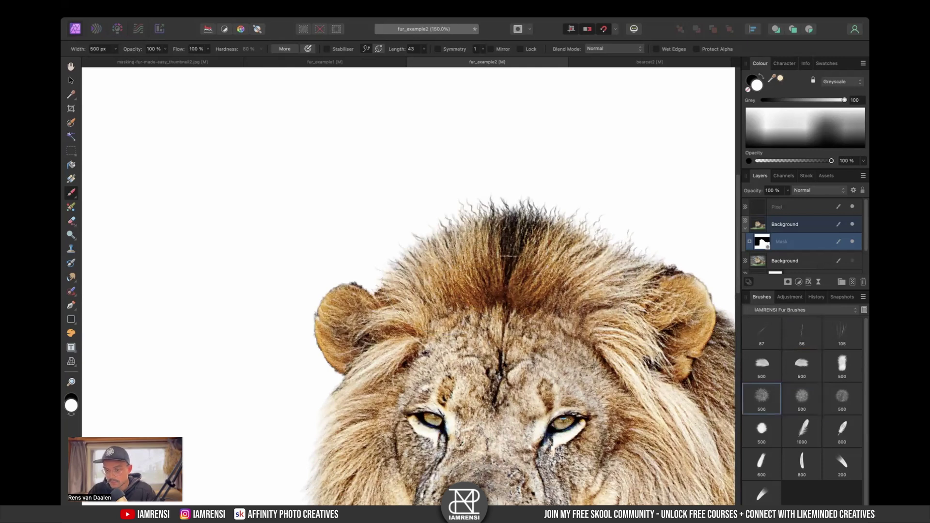
pyautogui.moveTo(493, 257); pyautogui.dragTo(460, 265)
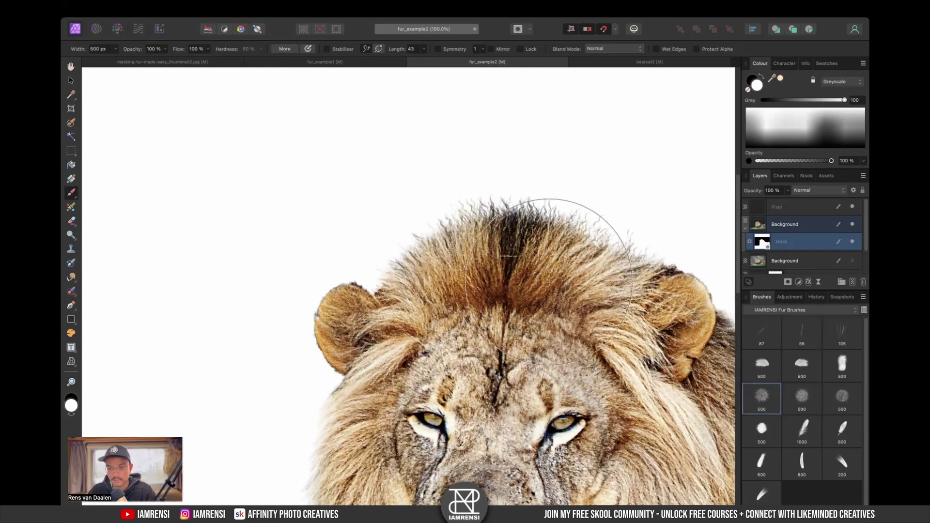
pyautogui.scroll(-2, 600, 334)
pyautogui.hscroll(2, 600, 334)
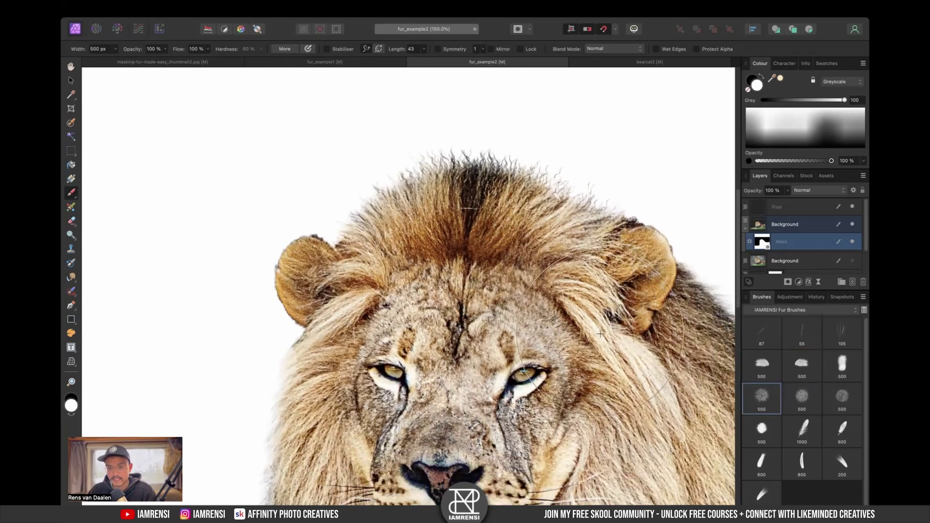
pyautogui.scroll(-1, 601, 334)
pyautogui.hscroll(1, 600, 334)
pyautogui.press('[')
pyautogui.press('[')
pyautogui.press('[')
pyautogui.scroll(-5, 335, 372)
pyautogui.hscroll(-3, 335, 372)
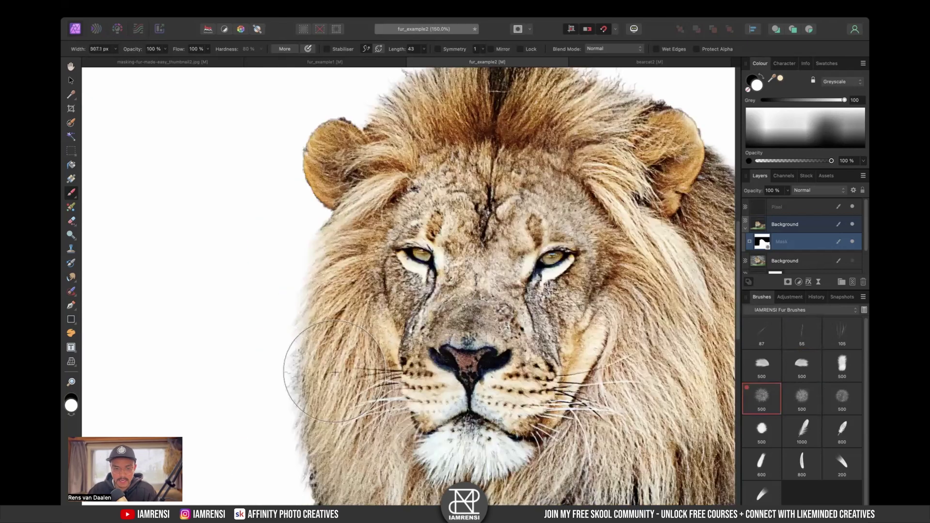
pyautogui.scroll(-2, 335, 372)
pyautogui.hscroll(-1, 335, 372)
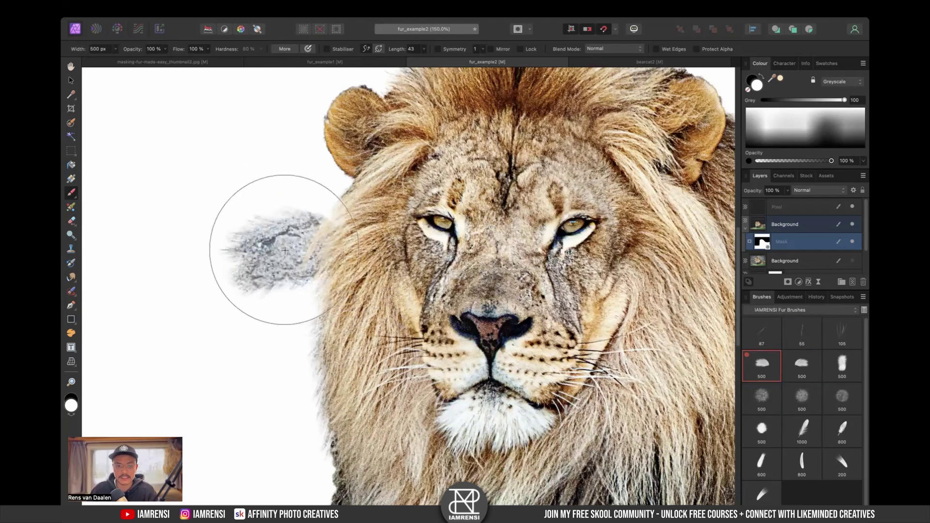
# Step: Undo the test mark beside the mane, rotate the first 500 px fur-edge brush, and reduce its width to about 361 px
pyautogui.press('super+z')
pyautogui.moveTo(284, 249)
pyautogui.mouseDown()
pyautogui.moveTo(247, 216)
pyautogui.moveTo(241, 243)
pyautogui.mouseUp()
pyautogui.press('Left')
pyautogui.press('Left')
pyautogui.press('Left')
pyautogui.press('Left')
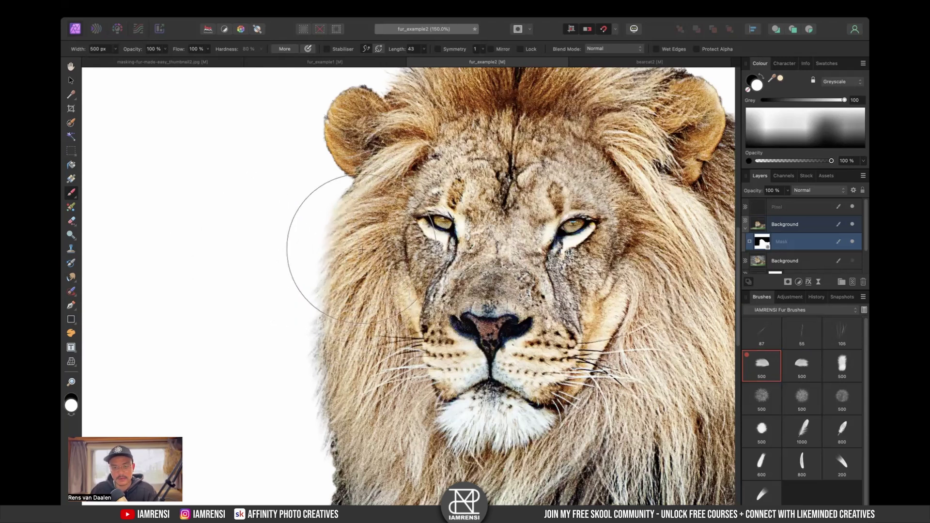
pyautogui.press('[')
pyautogui.press('[')
pyautogui.scroll(-2, 343, 310)
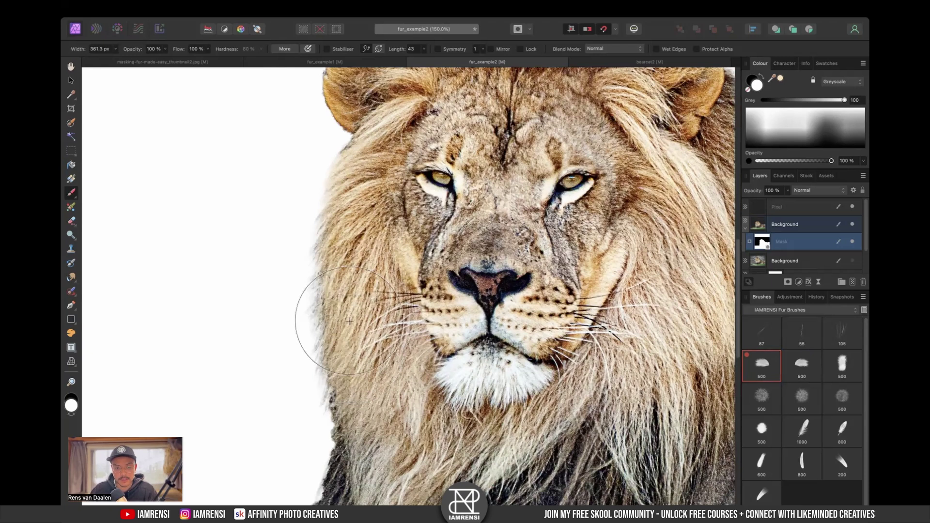
# Step: Compare the second fur-edge brush, and paint white along the cheek-side mane edge with the first one, enlarged from 500 to about 760 px
pyautogui.click(807, 367)
pyautogui.moveTo(255, 231); pyautogui.dragTo(279, 226)
pyautogui.click(762, 366)
pyautogui.moveTo(338, 207); pyautogui.dragTo(339, 210)
pyautogui.moveTo(362, 296); pyautogui.dragTo(343, 296)
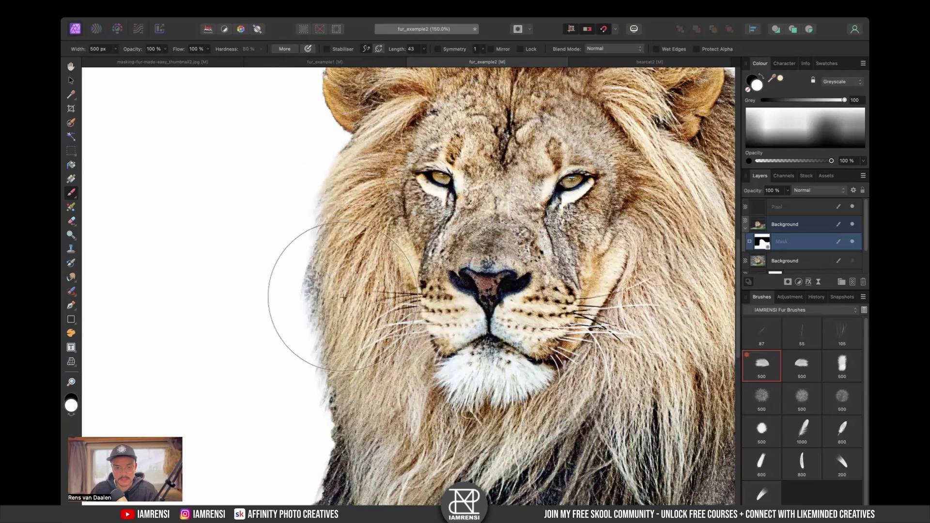
pyautogui.press(']')
pyautogui.press(']')
pyautogui.press(']')
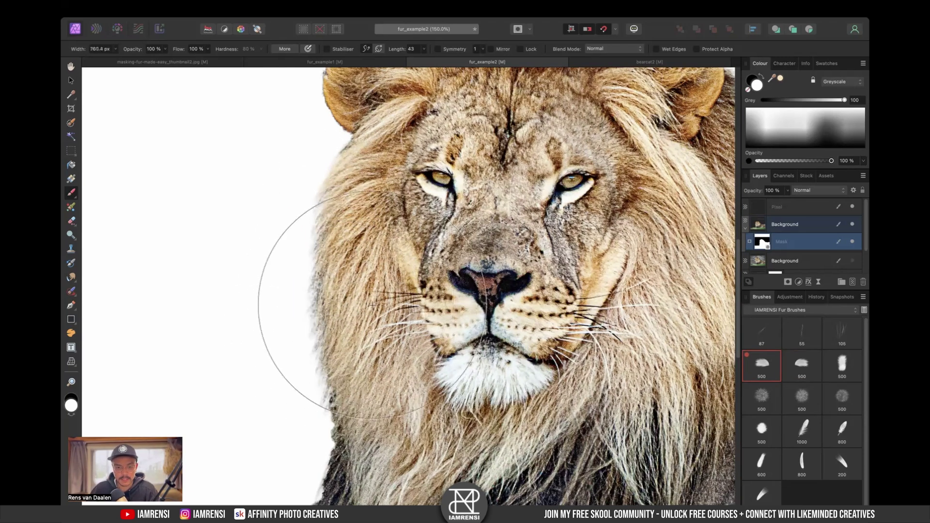
# Step: Paint black on the mask with the first 500 px fur-edge brush, reduced to about 307 px, trimming the dark chest mane's rough edge above the leg
pyautogui.scroll(-2, 372, 306)
pyautogui.scroll(-5, 349, 305)
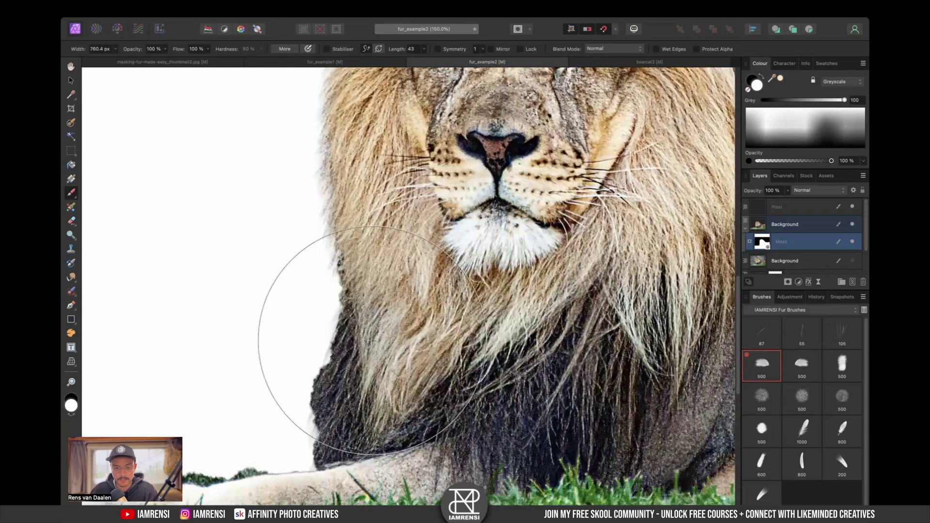
pyautogui.scroll(-2, 249, 332)
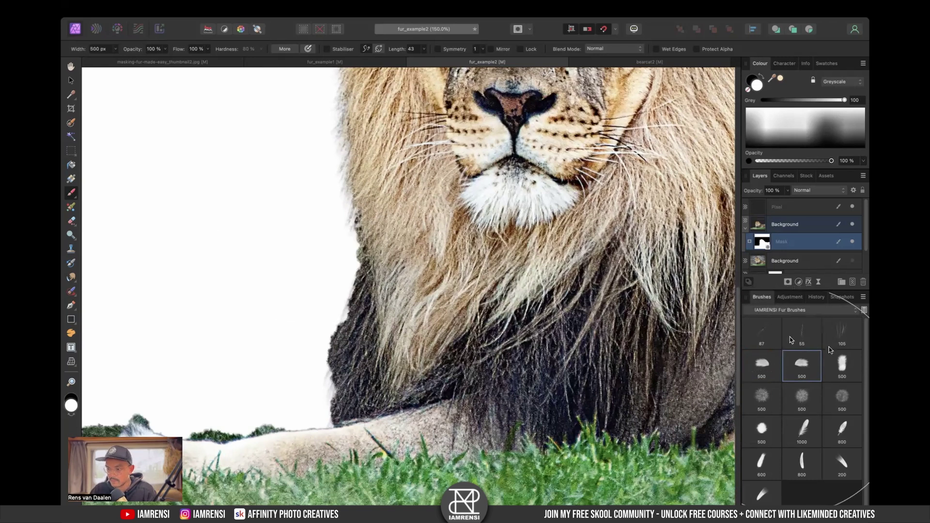
pyautogui.click(762, 369)
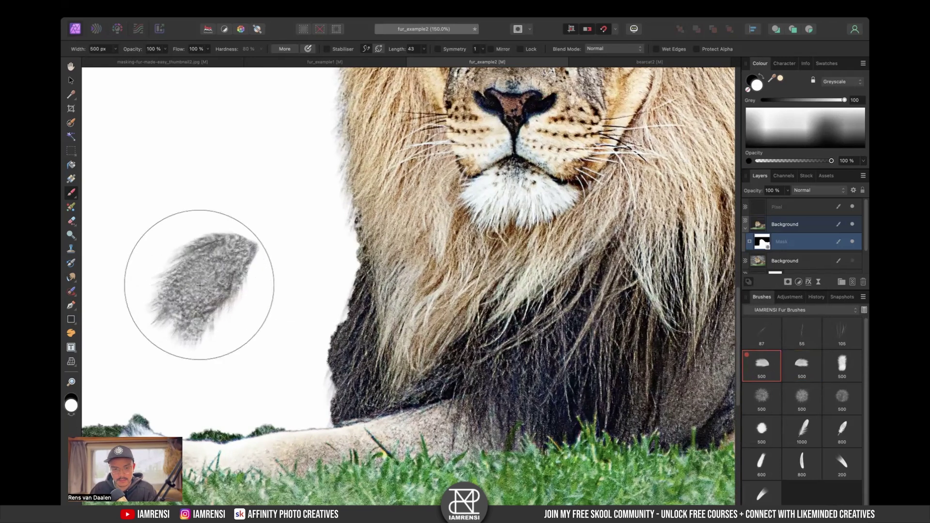
pyautogui.press('x')
pyautogui.moveTo(200, 285)
pyautogui.mouseDown()
pyautogui.moveTo(320, 291)
pyautogui.moveTo(336, 257)
pyautogui.moveTo(314, 332)
pyautogui.moveTo(336, 293)
pyautogui.moveTo(307, 372)
pyautogui.moveTo(311, 394)
pyautogui.mouseUp()
pyautogui.press('[')
pyautogui.press('[')
pyautogui.press('[')
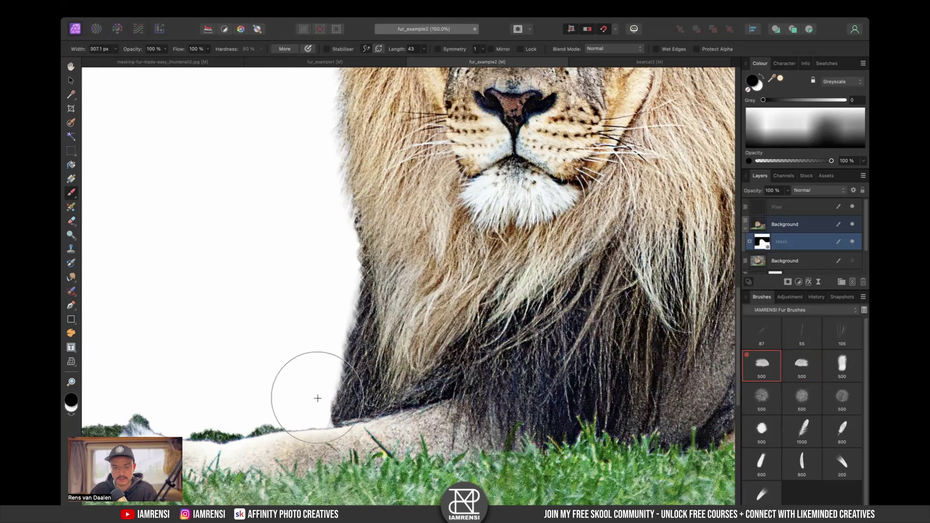
# Step: Paint white on the mask with the first fur-edge brush, enlarged to about 1006 px, adding hair ends along the dark chest mane
pyautogui.click(813, 371)
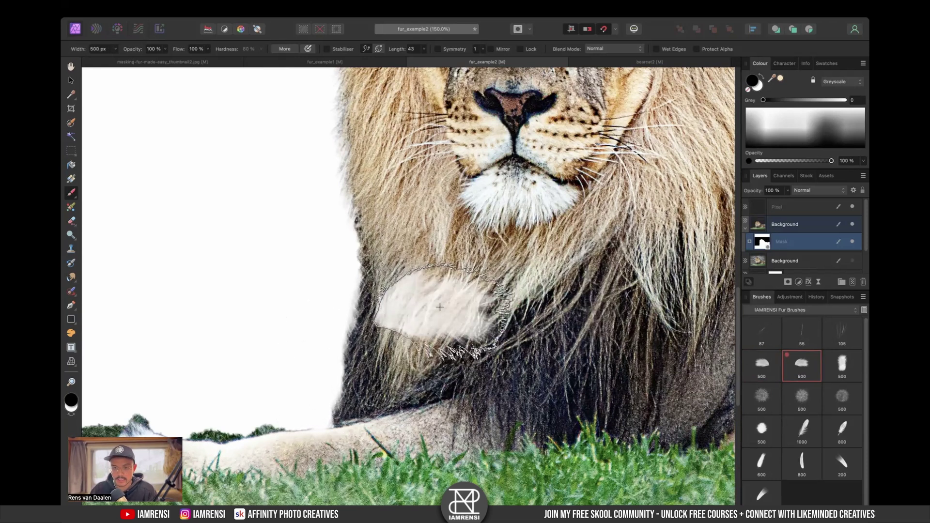
pyautogui.click(761, 365)
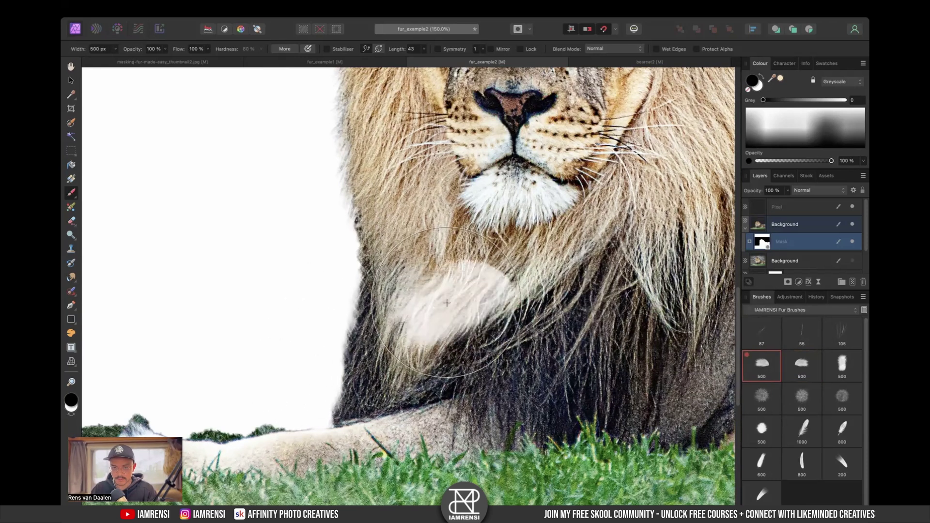
pyautogui.press('x')
pyautogui.press(']')
pyautogui.press(']')
pyautogui.press(']')
pyautogui.press(']')
pyautogui.press(']')
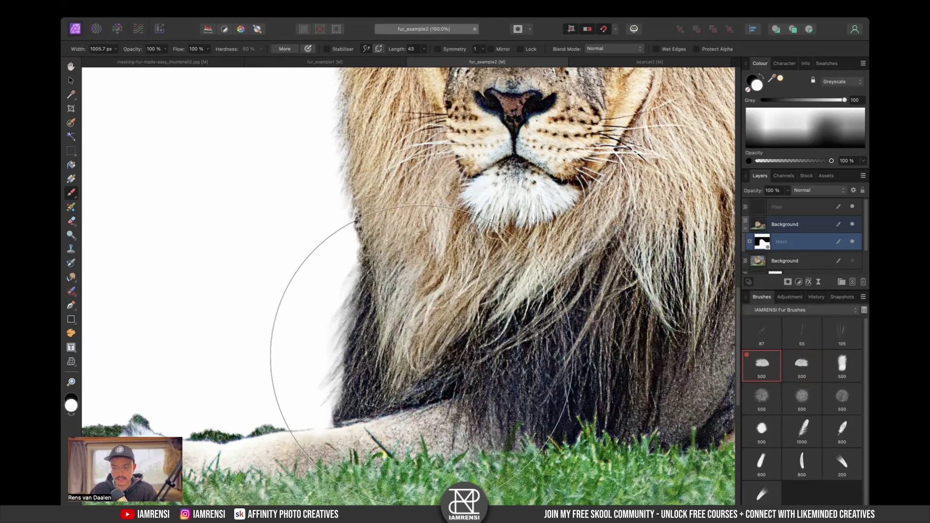
# Step: Extend the dark chest hair just above the front leg in white with the brush at about 618 px, undoing an unwanted stroke
pyautogui.press('[')
pyautogui.press('[')
pyautogui.press('[')
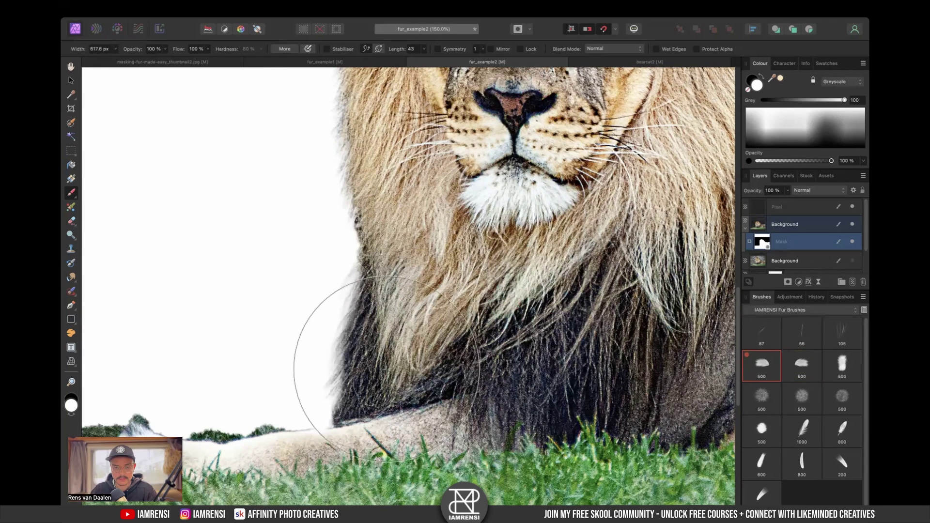
pyautogui.moveTo(386, 370)
pyautogui.mouseDown()
pyautogui.moveTo(398, 402)
pyautogui.moveTo(407, 400)
pyautogui.moveTo(397, 386)
pyautogui.moveTo(364, 416)
pyautogui.moveTo(328, 415)
pyautogui.mouseUp()
pyautogui.hotkey('ctrl', 'z')
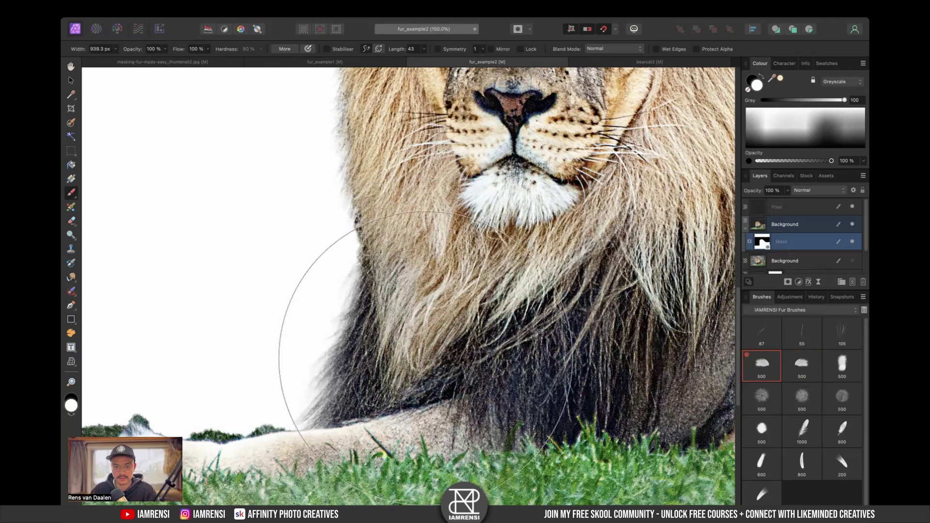
# Step: Review the whole masked lion at 50% zoom, undoing the stray brush mark on the mane's back
pyautogui.press('super+minus')
pyautogui.press('super+minus')
pyautogui.scroll(3, 487, 296)
pyautogui.hscroll(2, 488, 296)
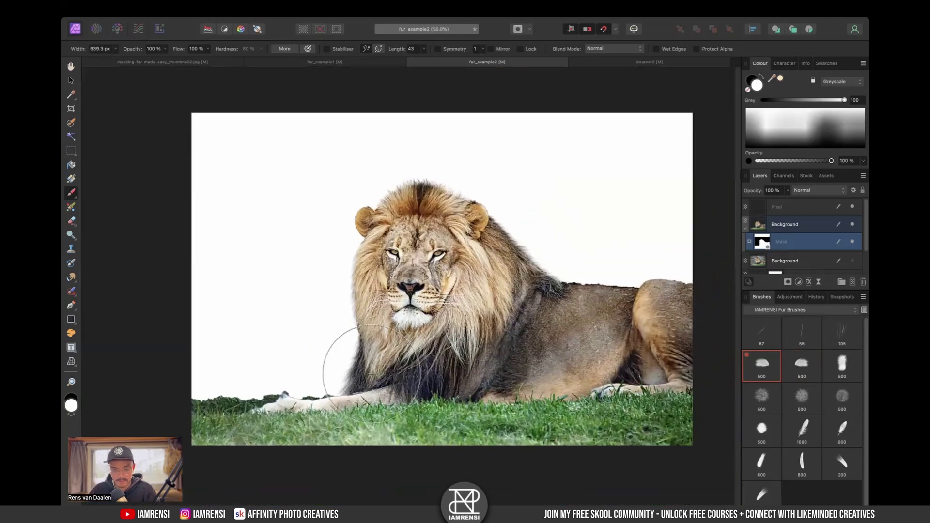
pyautogui.click(523, 250)
pyautogui.press('super+z')
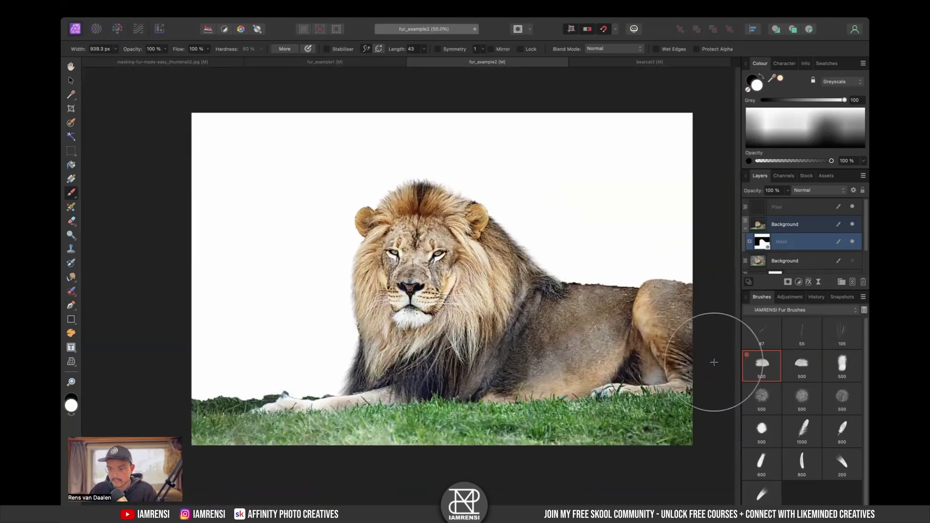
# Step: Choose the second 500 px fur-edge brush and rotate its tip to follow the mane's crown
pyautogui.scroll(5, 484, 275)
pyautogui.scroll(3, 484, 275)
pyautogui.hscroll(2, 485, 275)
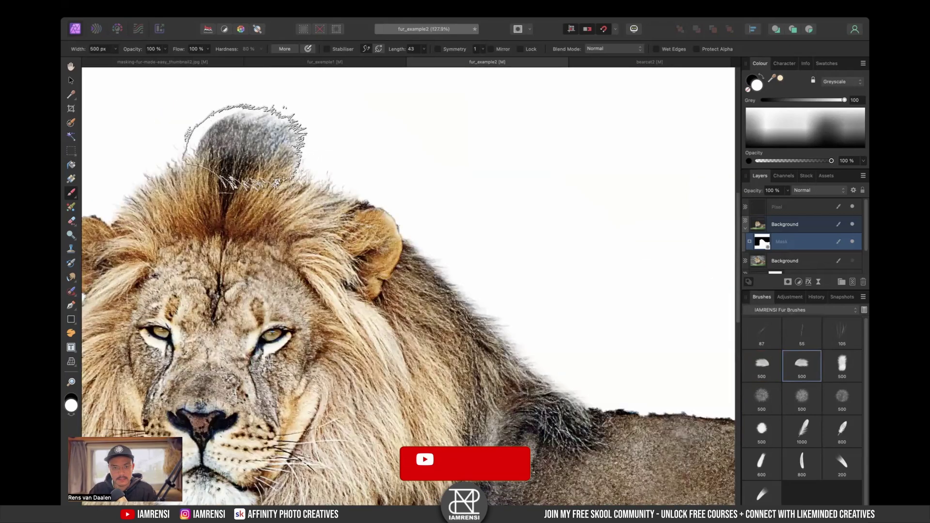
pyautogui.press('[')
pyautogui.press('[')
pyautogui.press('[')
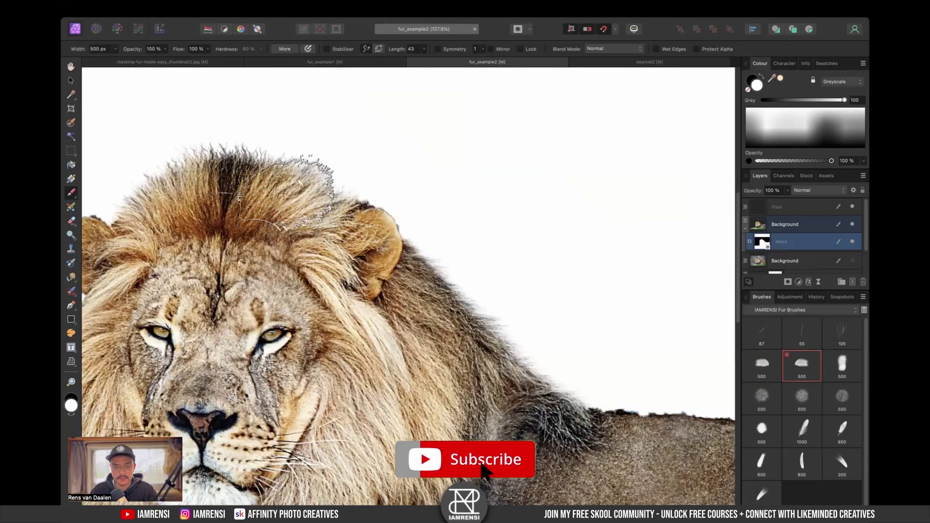
pyautogui.press('Left')
pyautogui.press('Left')
pyautogui.press('Left')
# Step: Paint white on the mask along the mane's crown with the second fur-edge brush, enlarged to about 760 px
pyautogui.press(']')
pyautogui.press(']')
pyautogui.press(']')
pyautogui.press(']')
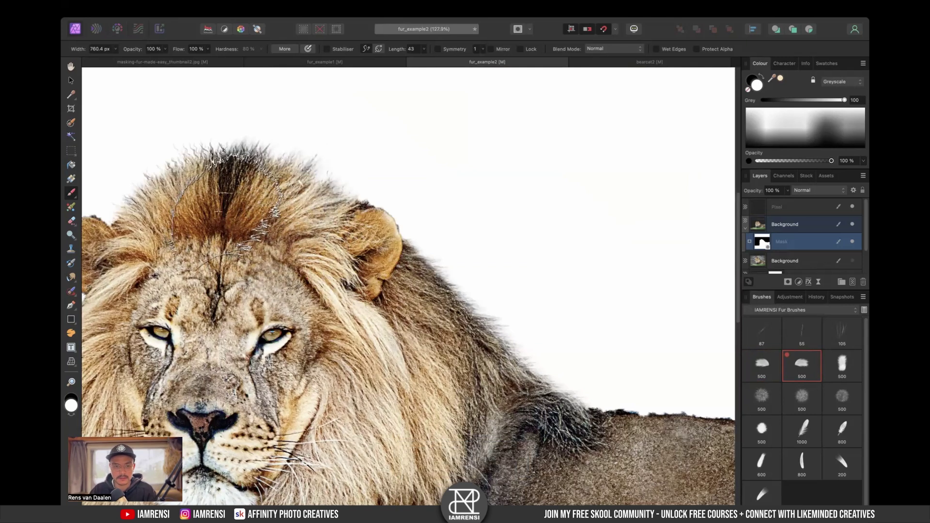
pyautogui.moveTo(172, 220)
pyautogui.mouseDown()
pyautogui.moveTo(171, 234)
pyautogui.moveTo(155, 239)
pyautogui.mouseUp()
pyautogui.hscroll(-2, 267, 236)
pyautogui.click(415, 234)
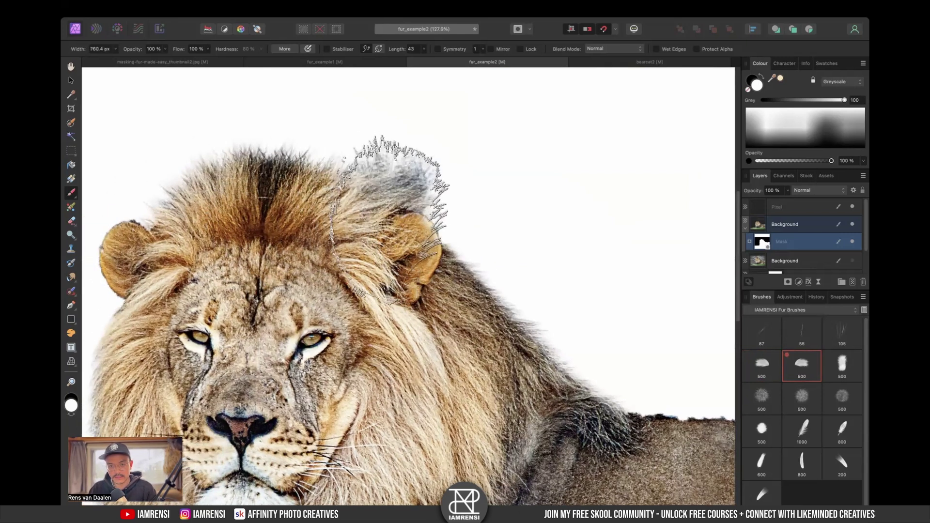
# Step: Undo the last stroke near the ear and choose the 55 px hair brush at about 84 px for the lion's back
pyautogui.moveTo(386, 214); pyautogui.dragTo(374, 218)
pyautogui.press('super+z')
pyautogui.press('[')
pyautogui.press('[')
pyautogui.press('[')
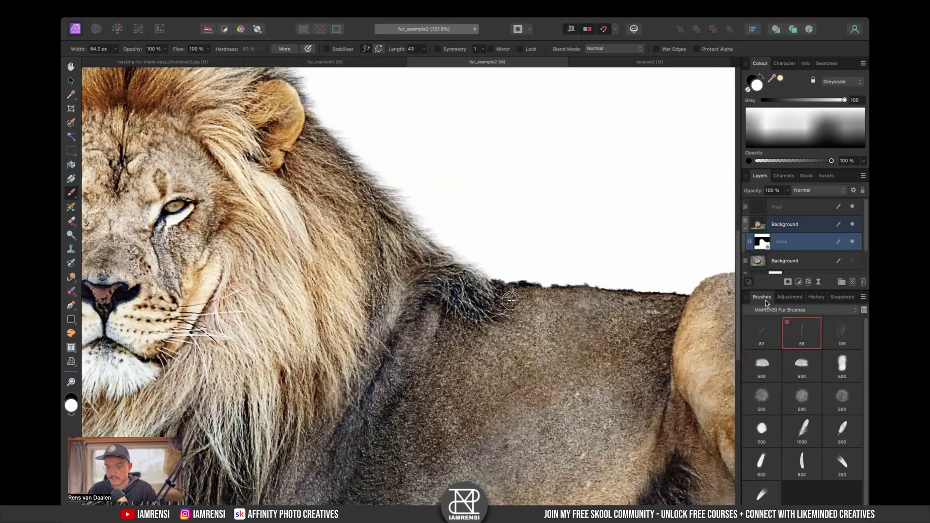
pyautogui.hscroll(3, 510, 300)
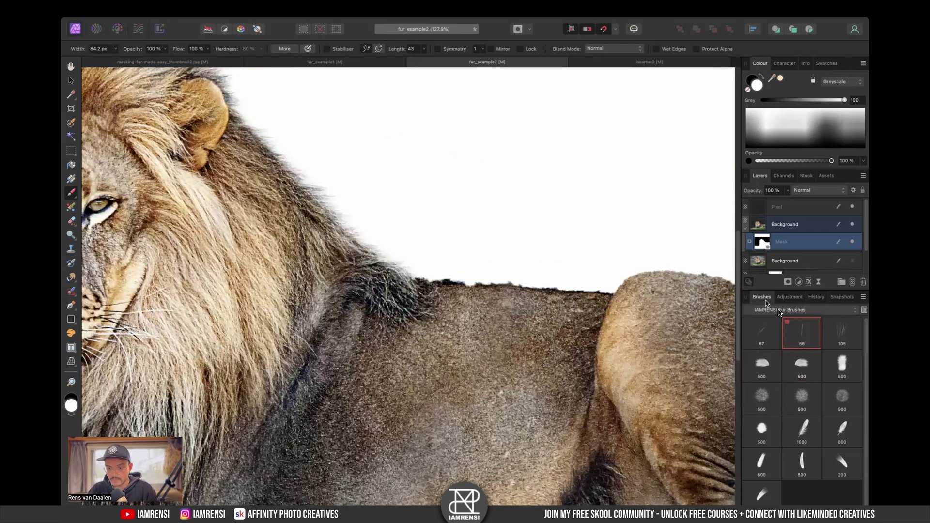
# Step: Choose the second 500 px fur-edge brush, reduce it to about 160 px and paint black over the dark rim on the lion's back
pyautogui.click(770, 367)
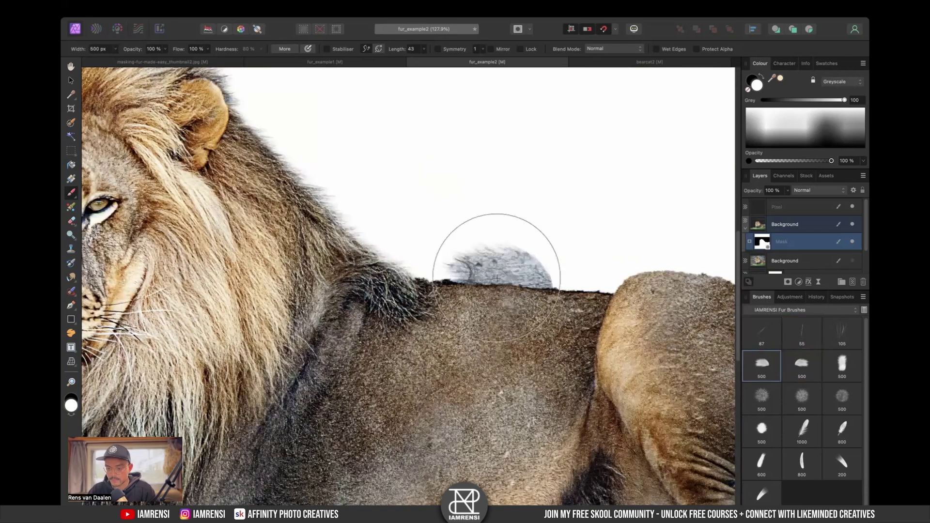
pyautogui.click(794, 359)
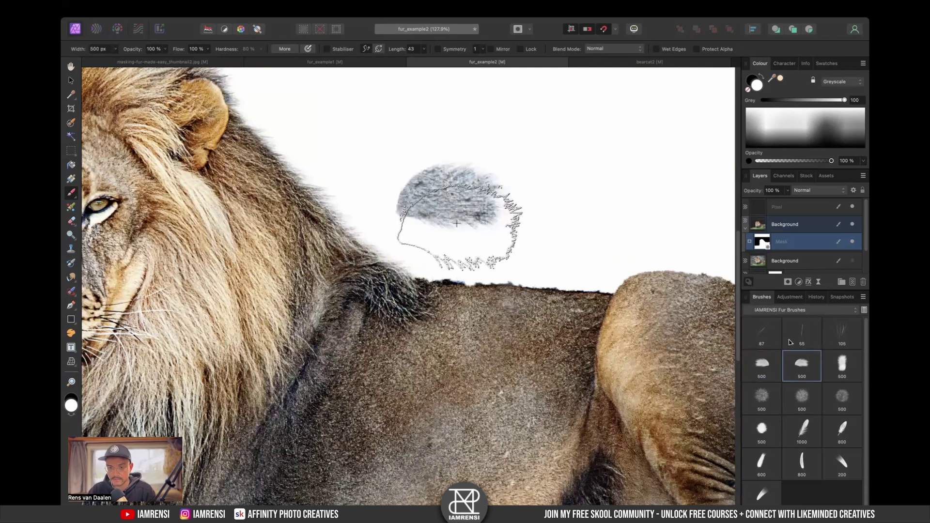
pyautogui.press('x')
pyautogui.press('[')
pyautogui.press('[')
pyautogui.press('[')
pyautogui.press('[')
pyautogui.press('[')
pyautogui.press('[')
pyautogui.press('[')
pyautogui.press('[')
pyautogui.press('[')
pyautogui.press('[')
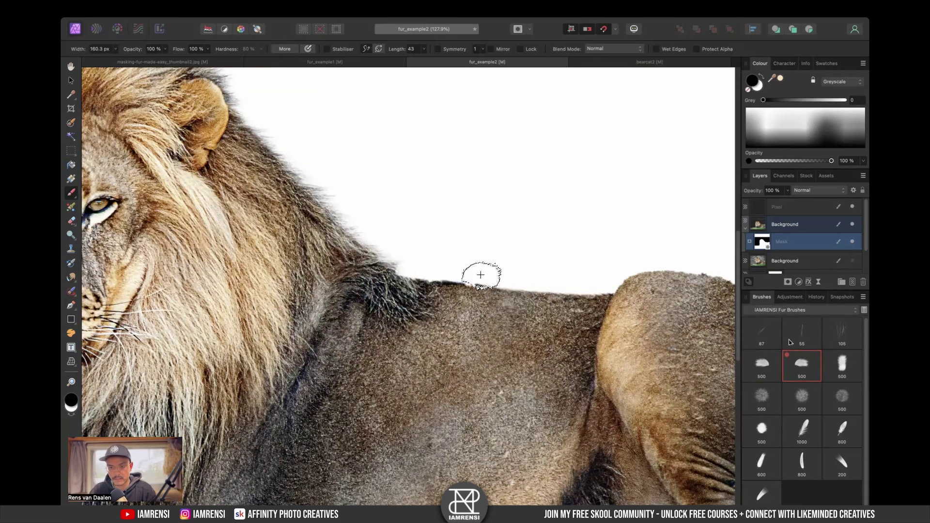
# Step: Clear the remaining dark rim near the mane in black at about 244 px, and paint white fur along the back at about 172 px
pyautogui.press(']')
pyautogui.press(']')
pyautogui.press(']')
pyautogui.press(']')
pyautogui.press(']')
pyautogui.press(']')
pyautogui.press(']')
pyautogui.press(']')
pyautogui.press(']')
pyautogui.press(']')
pyautogui.press(']')
pyautogui.press(']')
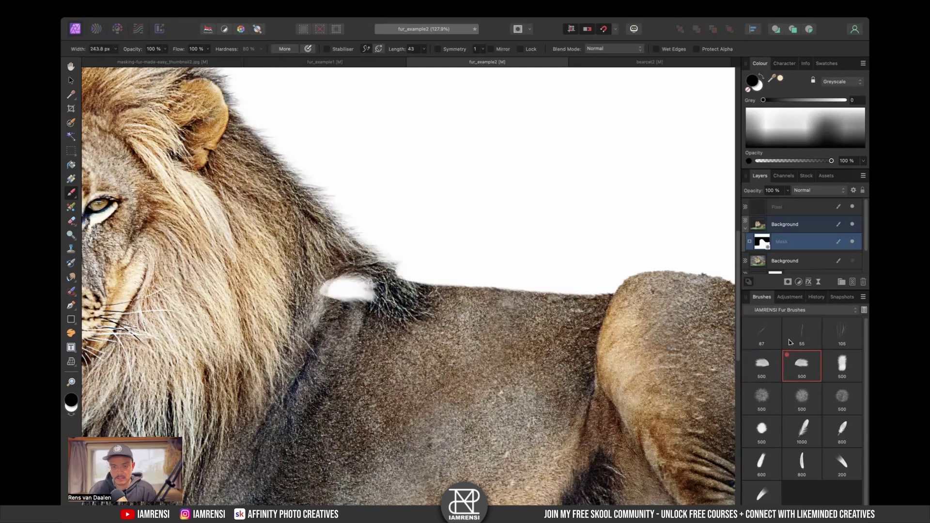
pyautogui.press('x')
pyautogui.moveTo(384, 286); pyautogui.dragTo(359, 304)
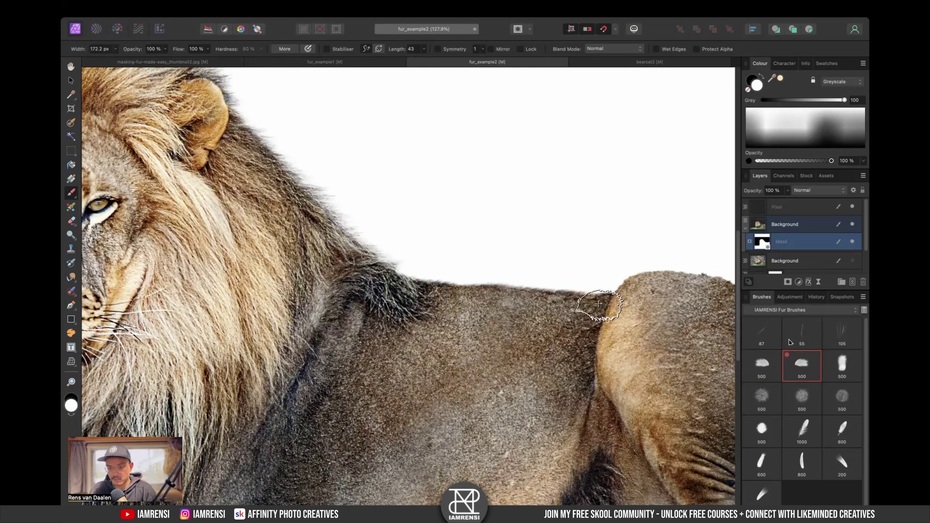
# Step: Show the original Background layer to compare it with the masked lion, and hide it again
pyautogui.hscroll(5, 520, 290)
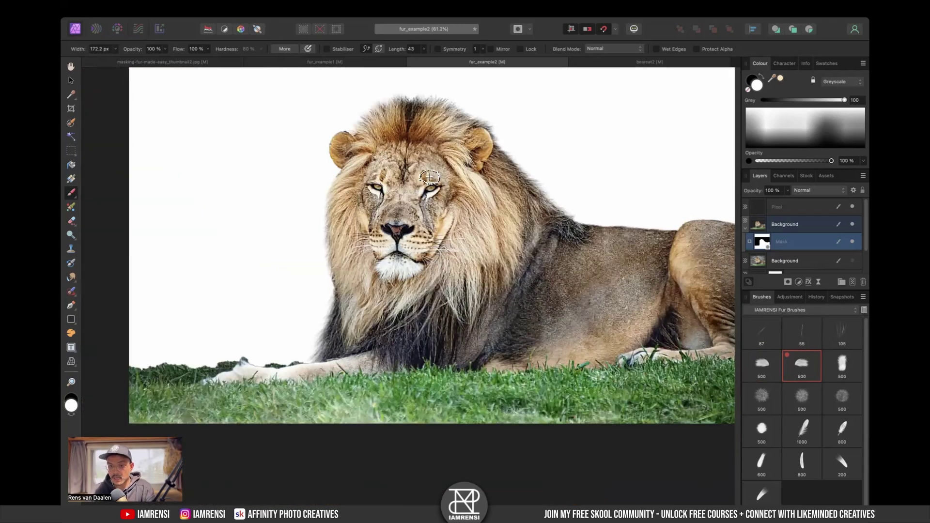
pyautogui.scroll(2, 505, 173)
pyautogui.hscroll(1, 505, 173)
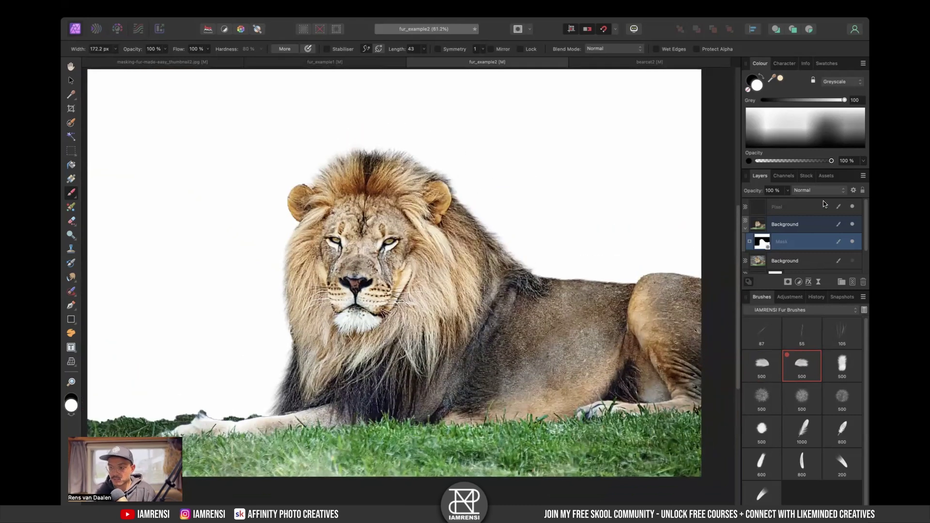
pyautogui.click(817, 207)
pyautogui.click(812, 260)
pyautogui.click(852, 261)
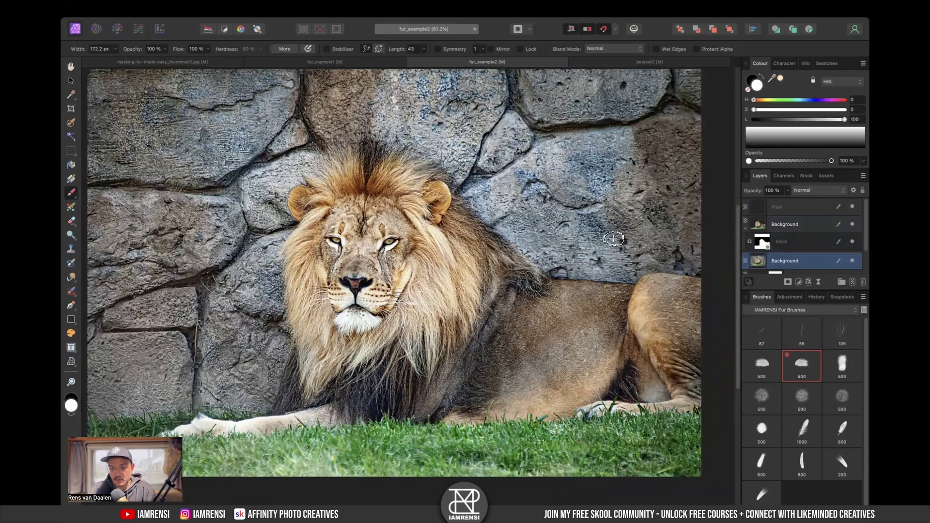
pyautogui.scroll(1, 613, 238)
pyautogui.hscroll(-1, 613, 239)
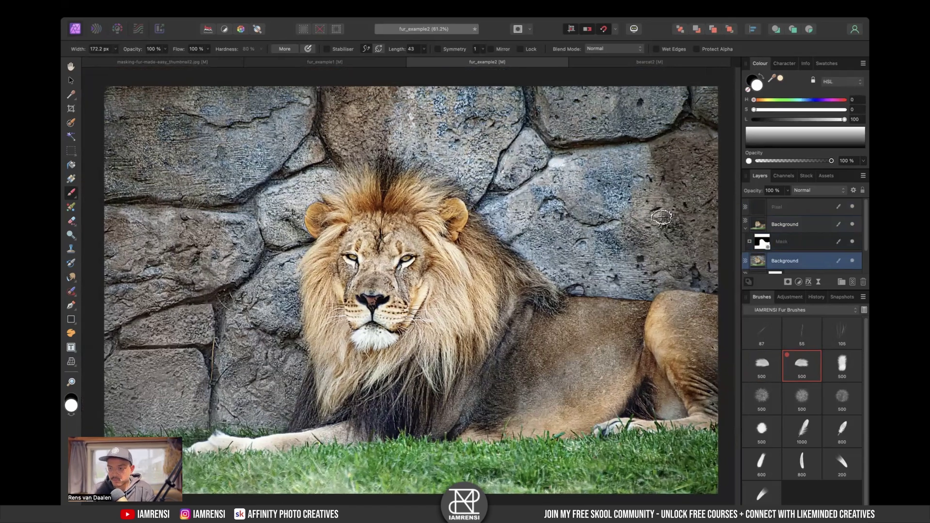
pyautogui.click(853, 260)
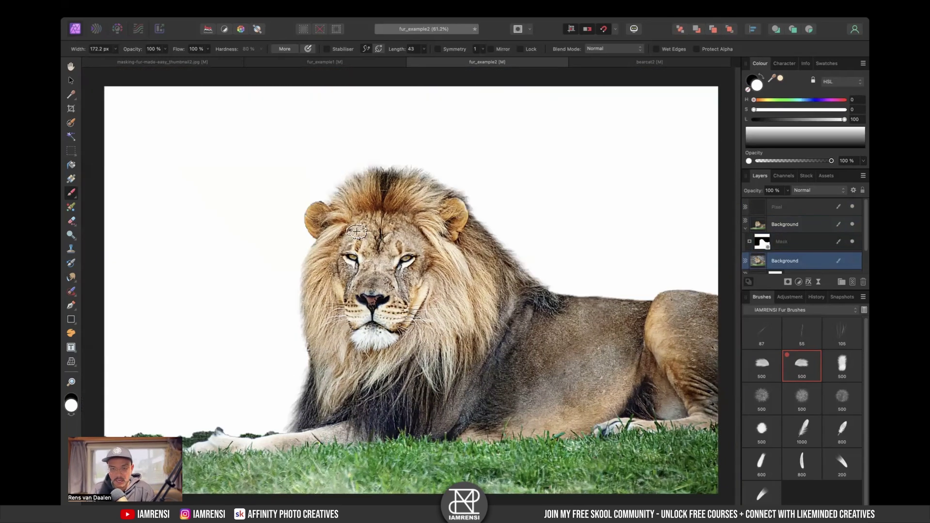
# Step: Examine the masked fur edge up close around the crown, ear and mane, and review the whole lion
pyautogui.scroll(5, 361, 170)
pyautogui.hscroll(15, 524, 160)
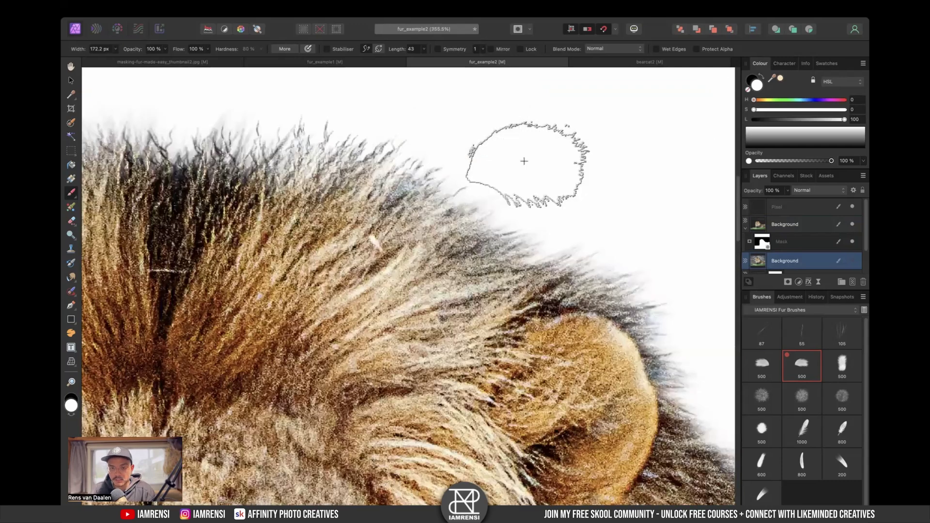
pyautogui.hscroll(10, 524, 161)
pyautogui.scroll(-15, 524, 161)
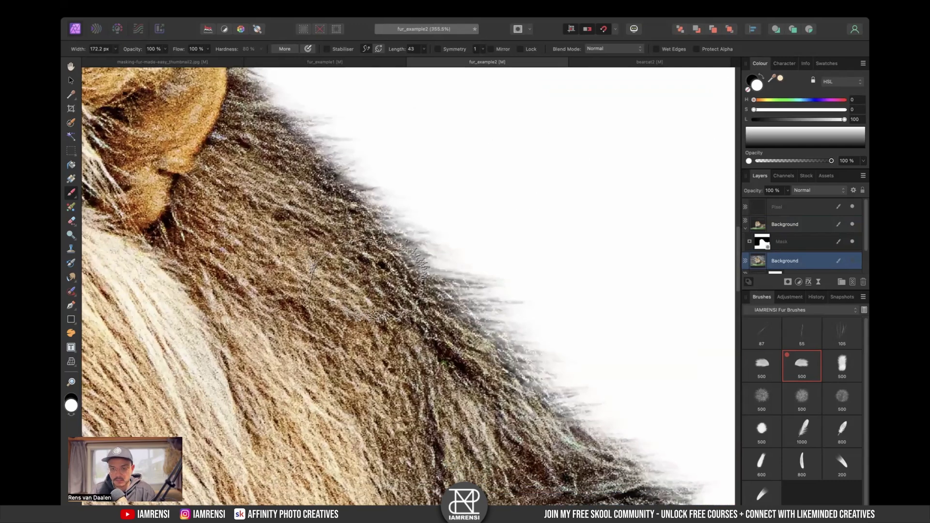
pyautogui.hscroll(2, 440, 261)
pyautogui.scroll(-1, 440, 261)
pyautogui.press('super+0')
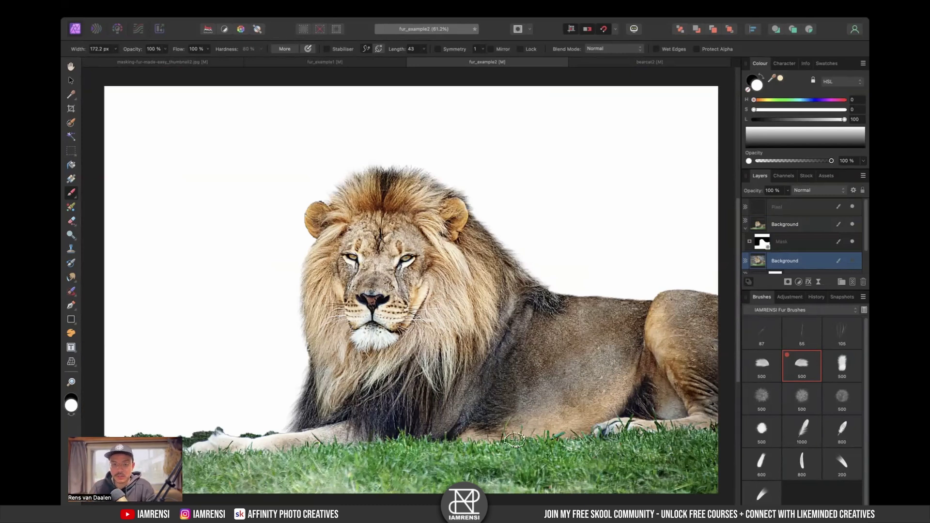
pyautogui.scroll(-3, 392, 342)
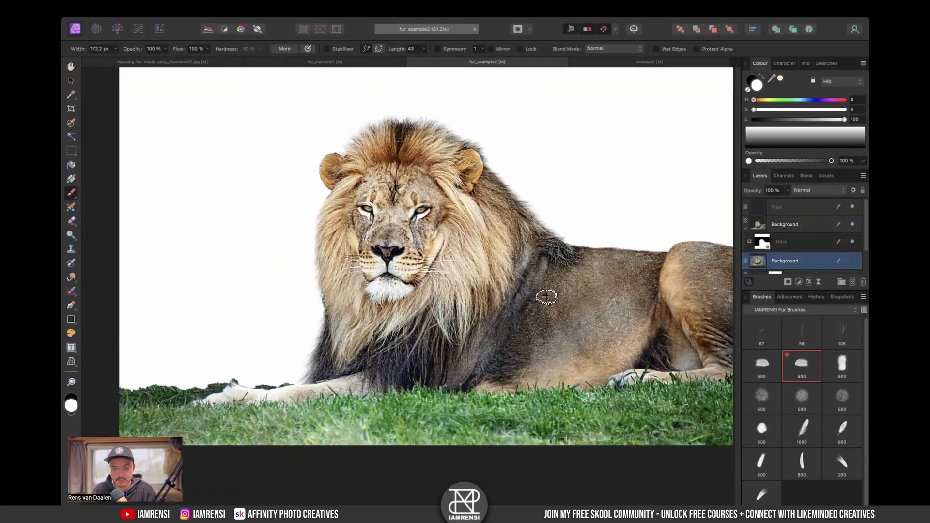
pyautogui.scroll(3, 526, 314)
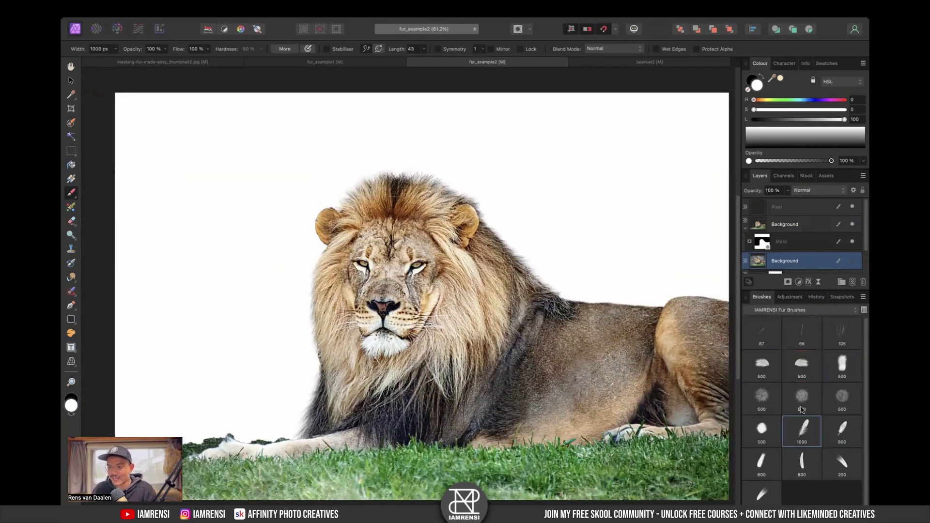
# Step: Stamp a black feather on the top pixel layer beside the lion with the 1000 px feather brush reduced to about 522 px
pyautogui.click(785, 209)
pyautogui.press('[')
pyautogui.press('[')
pyautogui.press('[')
pyautogui.press('[')
pyautogui.press('[')
pyautogui.press('[')
pyautogui.press('[')
pyautogui.press('x')
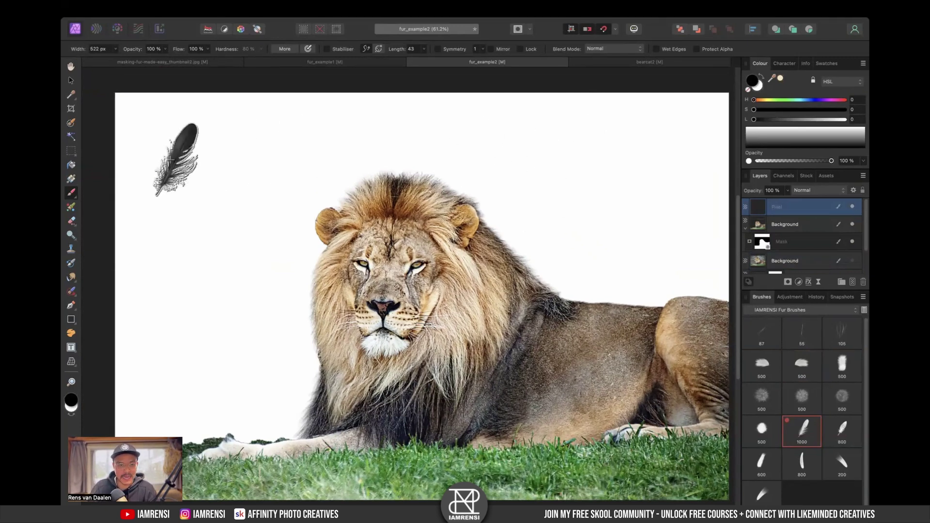
pyautogui.click(170, 159)
# Step: Stamp three more black feathers beside the first one, each with a different feather brush
pyautogui.click(843, 431)
pyautogui.click(239, 161)
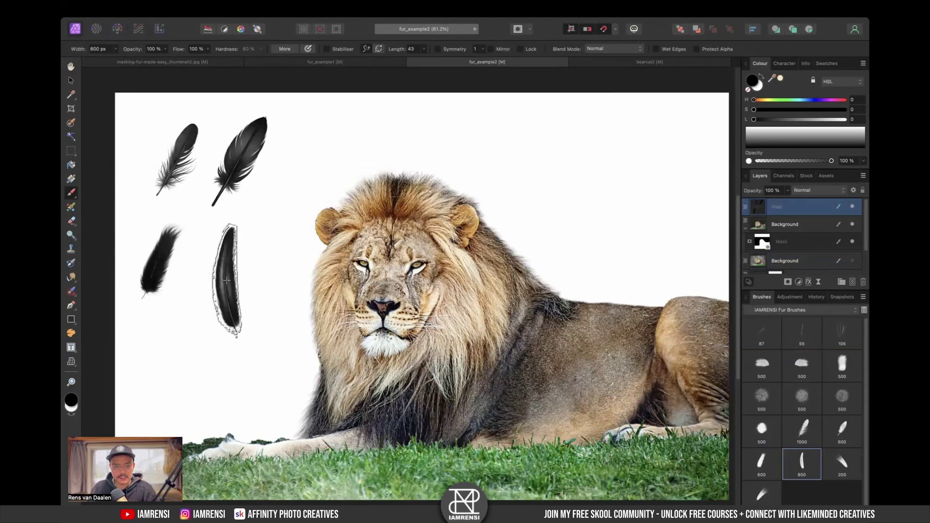
pyautogui.click(226, 280)
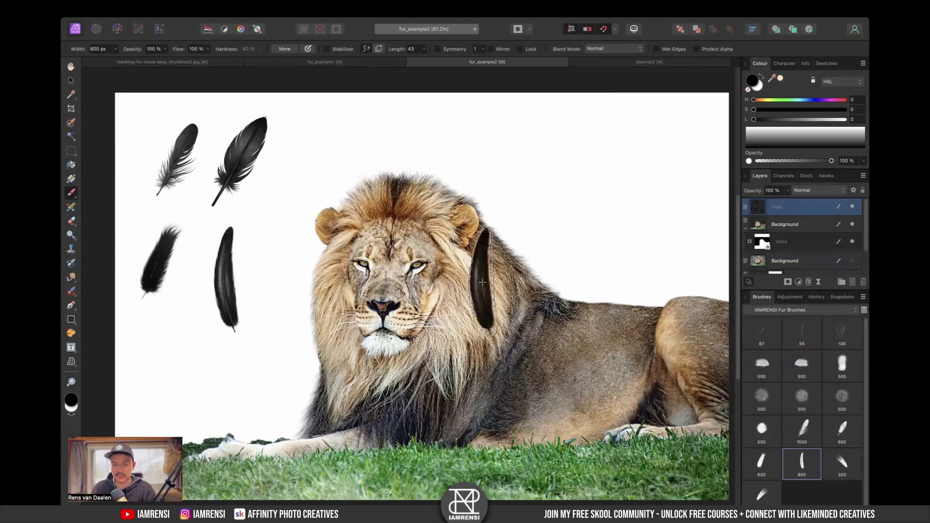
# Step: Paint two patches of overlapping black feathers above the lion's back with the two mirrored 200 px feather brushes
pyautogui.click(841, 464)
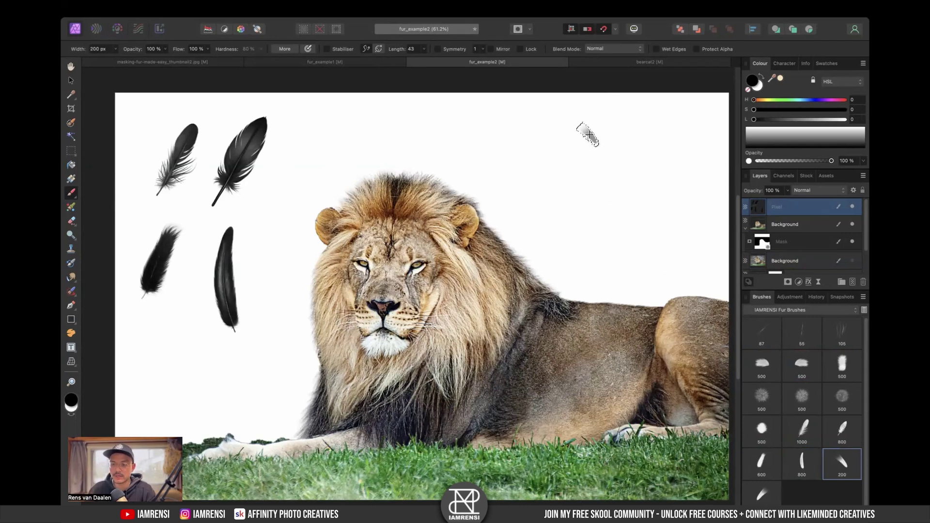
pyautogui.moveTo(588, 134)
pyautogui.mouseDown()
pyautogui.moveTo(614, 158)
pyautogui.moveTo(624, 223)
pyautogui.mouseUp()
pyautogui.moveTo(602, 166)
pyautogui.mouseDown()
pyautogui.moveTo(608, 197)
pyautogui.moveTo(594, 144)
pyautogui.moveTo(596, 199)
pyautogui.moveTo(583, 139)
pyautogui.moveTo(583, 187)
pyautogui.moveTo(591, 128)
pyautogui.mouseUp()
pyautogui.click(762, 493)
pyautogui.moveTo(515, 124)
pyautogui.mouseDown()
pyautogui.moveTo(528, 159)
pyautogui.moveTo(504, 129)
pyautogui.moveTo(521, 184)
pyautogui.moveTo(502, 136)
pyautogui.moveTo(497, 187)
pyautogui.moveTo(514, 118)
pyautogui.moveTo(502, 196)
pyautogui.moveTo(509, 137)
pyautogui.moveTo(509, 156)
pyautogui.mouseUp()
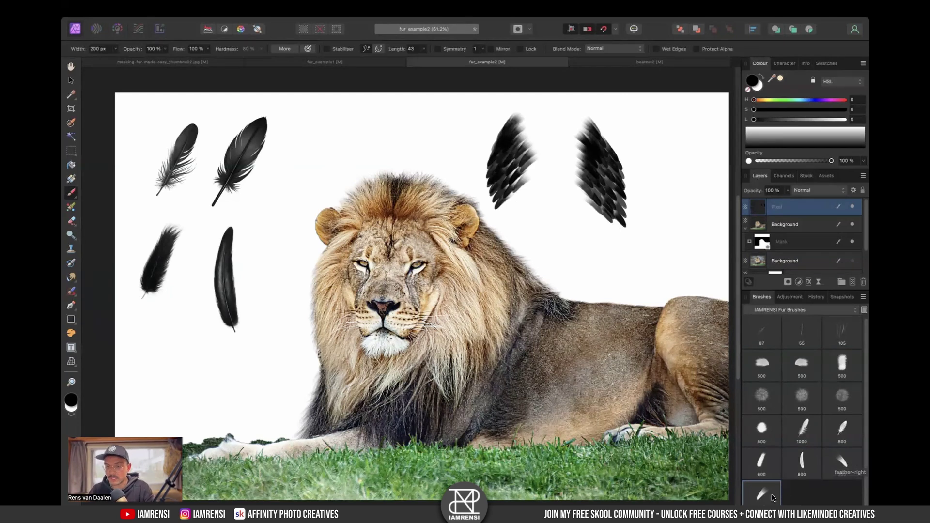
# Step: Load the IAMRENSI Nature Brushes set and choose its 500 px grass brush
pyautogui.click(770, 334)
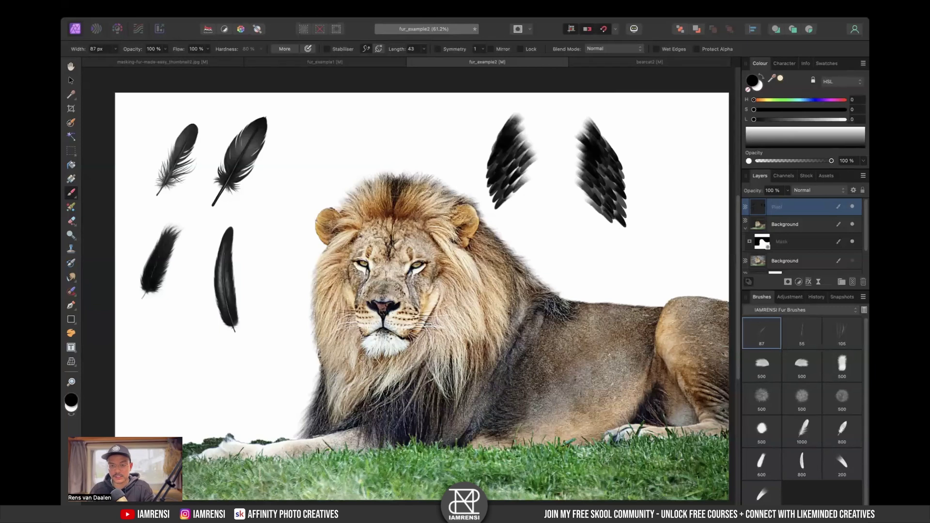
pyautogui.scroll(-5, 363, 358)
pyautogui.hscroll(-4, 362, 358)
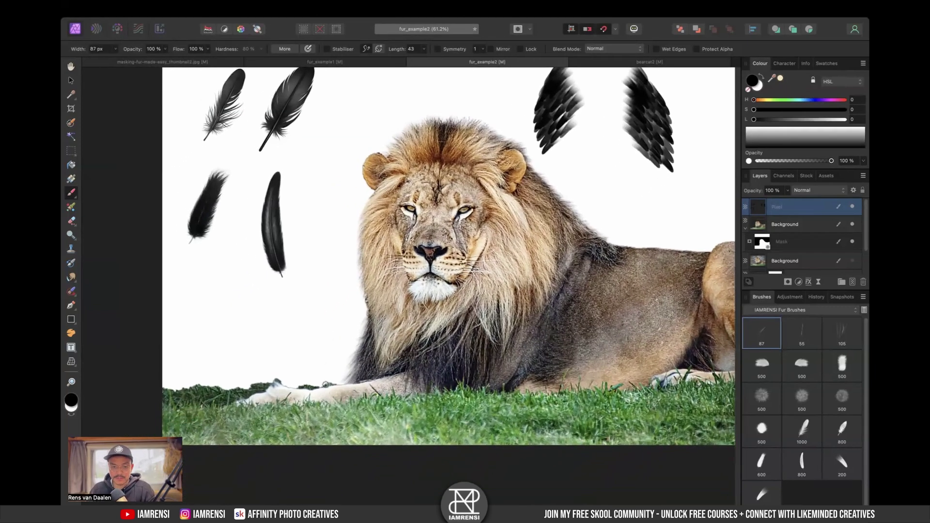
pyautogui.scroll(-2, 326, 385)
pyautogui.hscroll(-2, 326, 384)
pyautogui.click(820, 310)
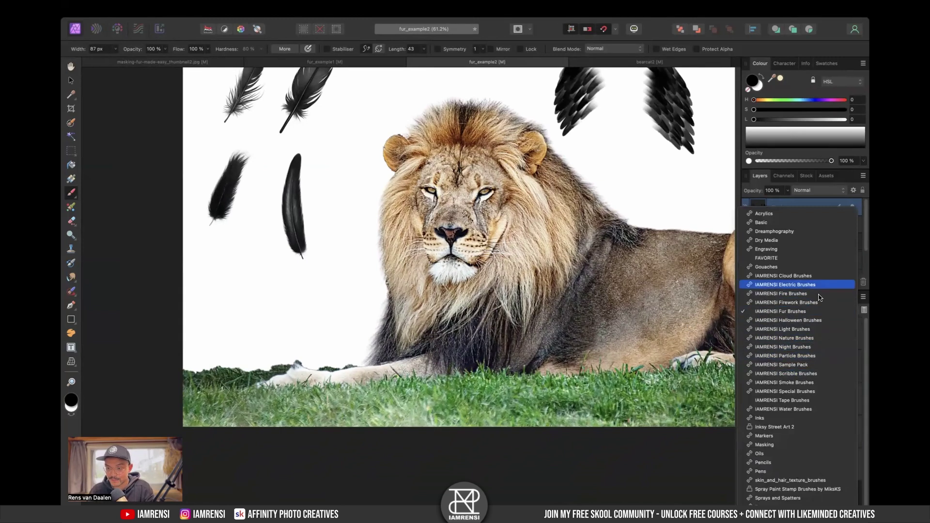
pyautogui.click(802, 338)
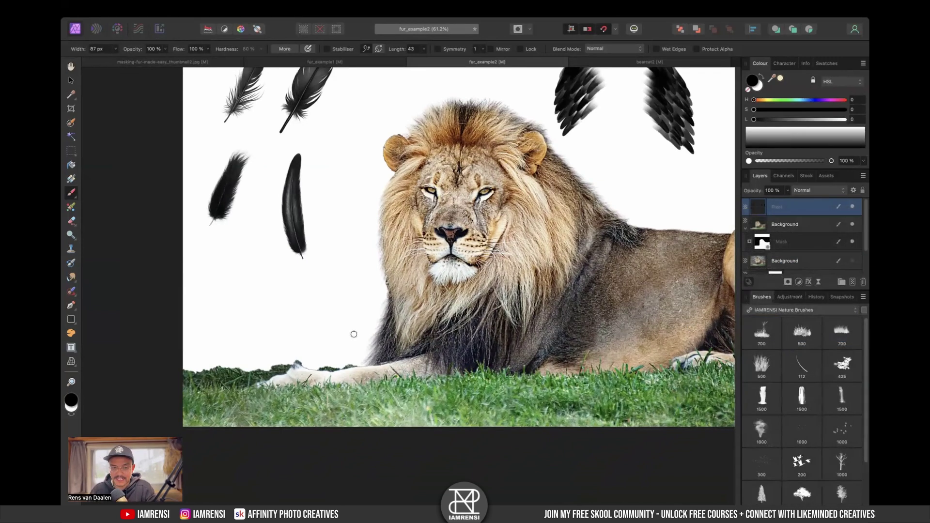
pyautogui.click(799, 330)
pyautogui.click(762, 364)
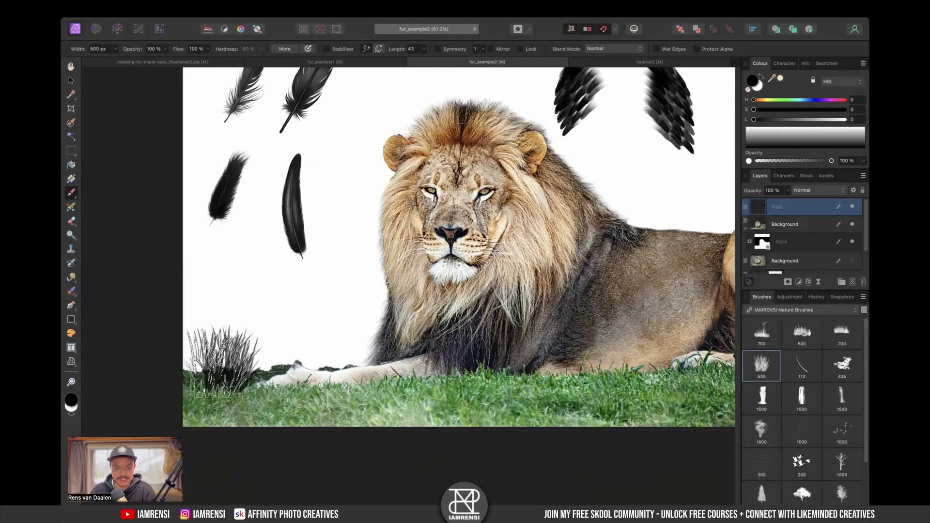
# Step: Select the lion's layer mask and paint white along the grass edge behind the front paw with the grass brush at about 222 px
pyautogui.click(789, 223)
pyautogui.click(784, 242)
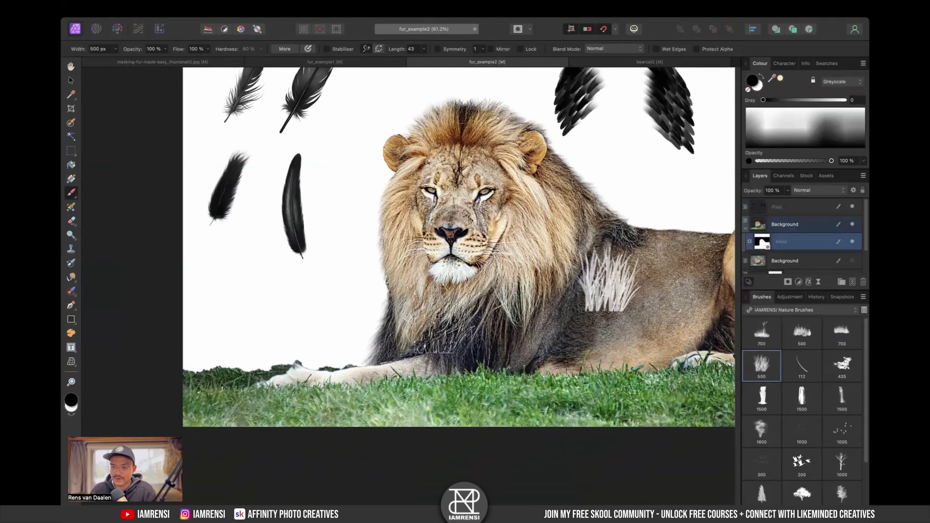
pyautogui.press('x')
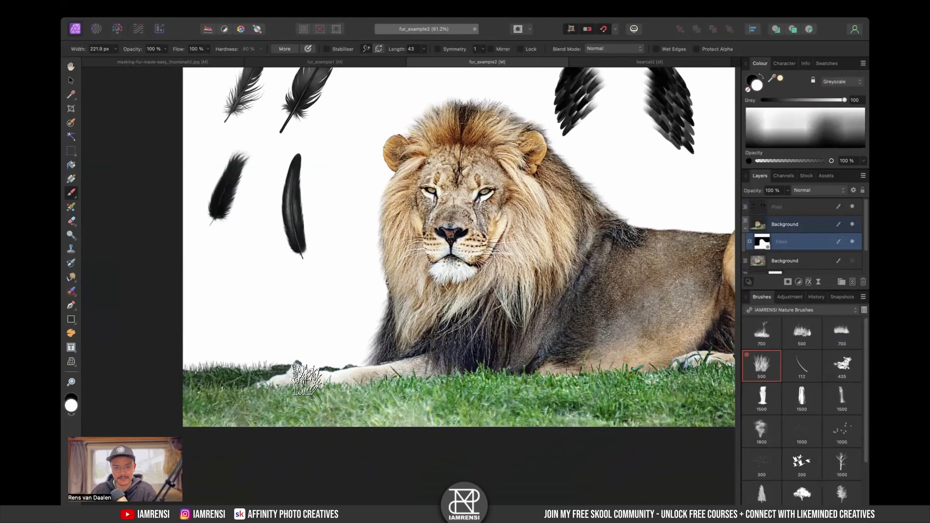
# Step: Add finer grass to the mask around the front paw with the 112 px blade brush and the second 700 px grass brush
pyautogui.click(793, 362)
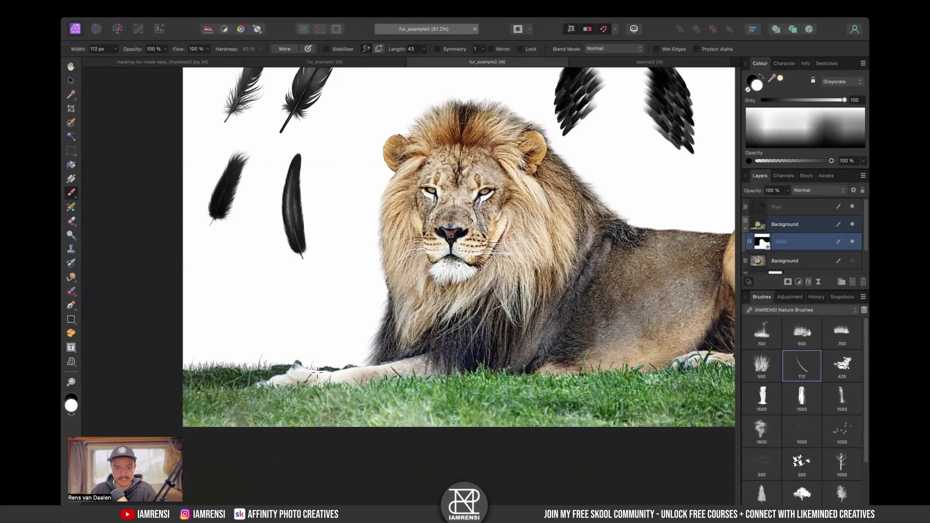
pyautogui.click(842, 333)
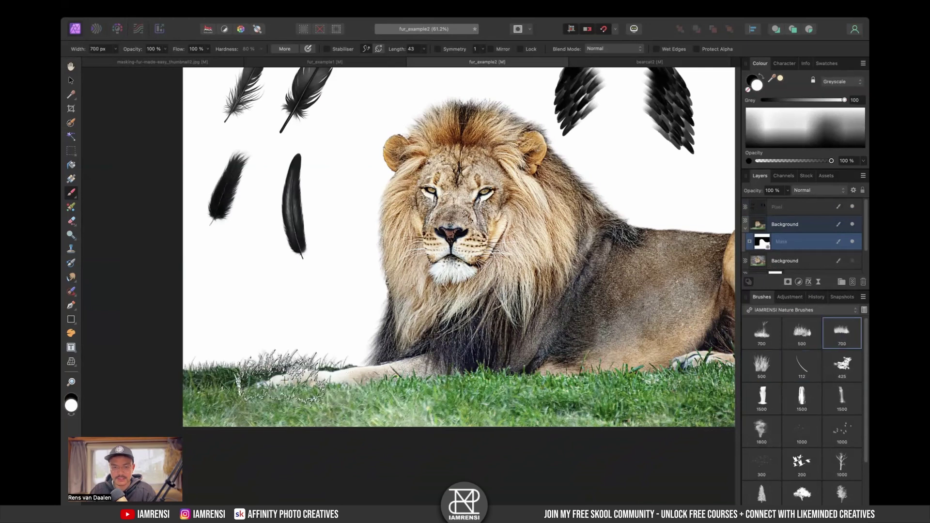
pyautogui.press('super+0')
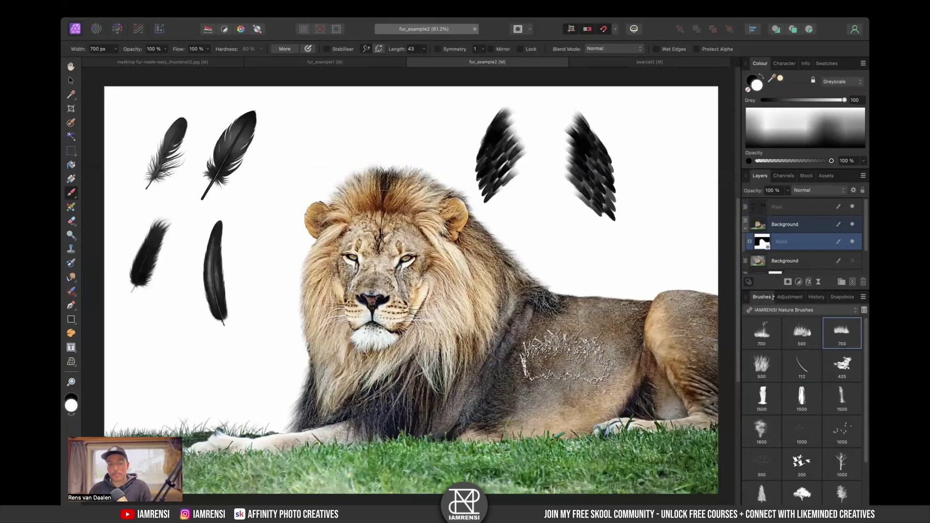
# Step: Switch to the Affinity Photo Creatives community on Skool and open the Pixel Perfect Fur Masks course in its classroom
pyautogui.hotkey('ctrl', 'Left')
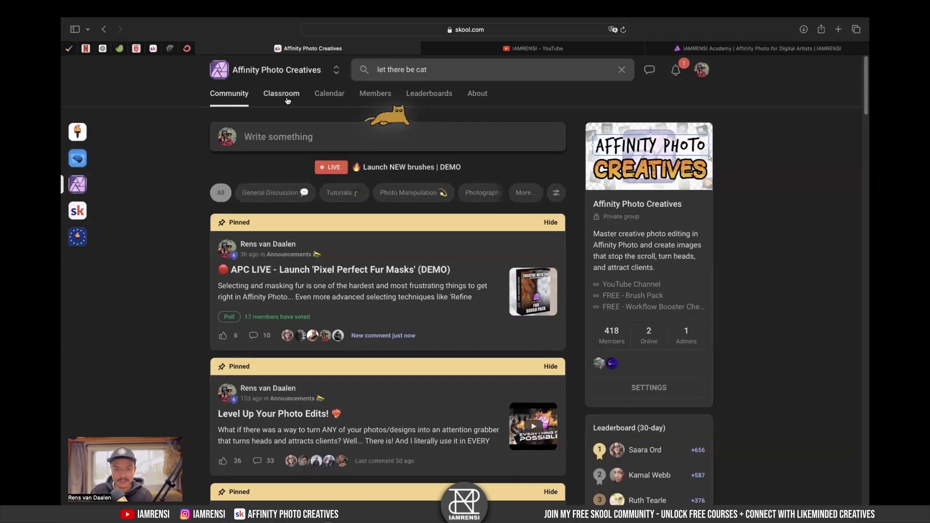
pyautogui.click(288, 95)
pyautogui.scroll(-2, 531, 316)
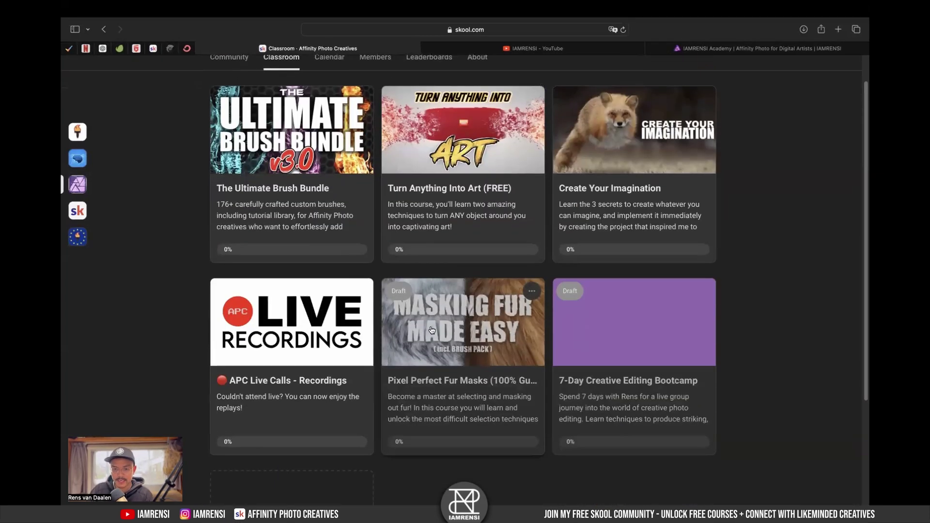
pyautogui.click(493, 329)
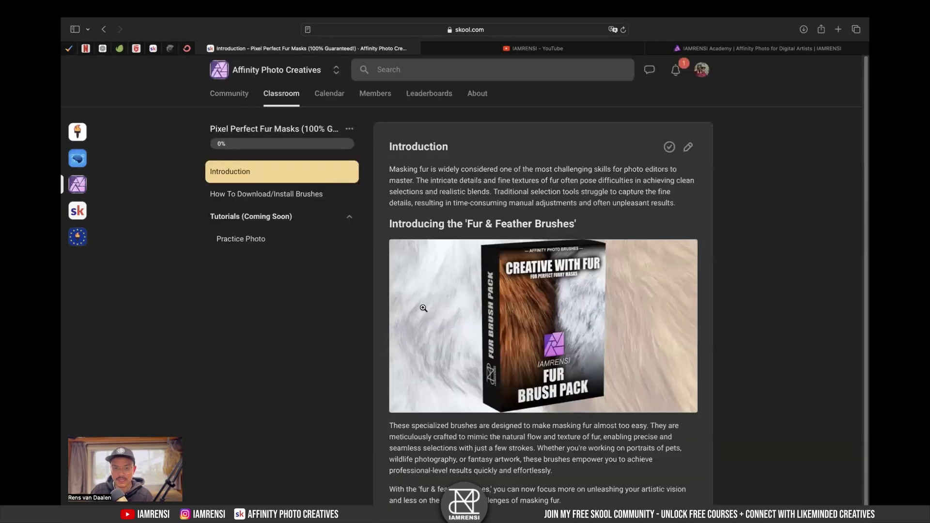
# Step: Go back to the classroom overview and open the Pixel Perfect Fur Masks course for editing
pyautogui.scroll(-2, 438, 378)
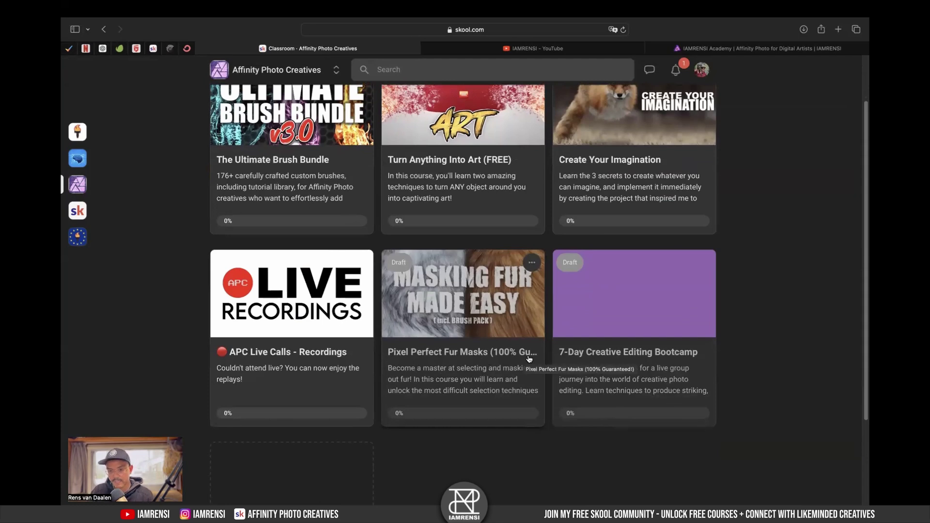
pyautogui.click(532, 262)
pyautogui.click(492, 294)
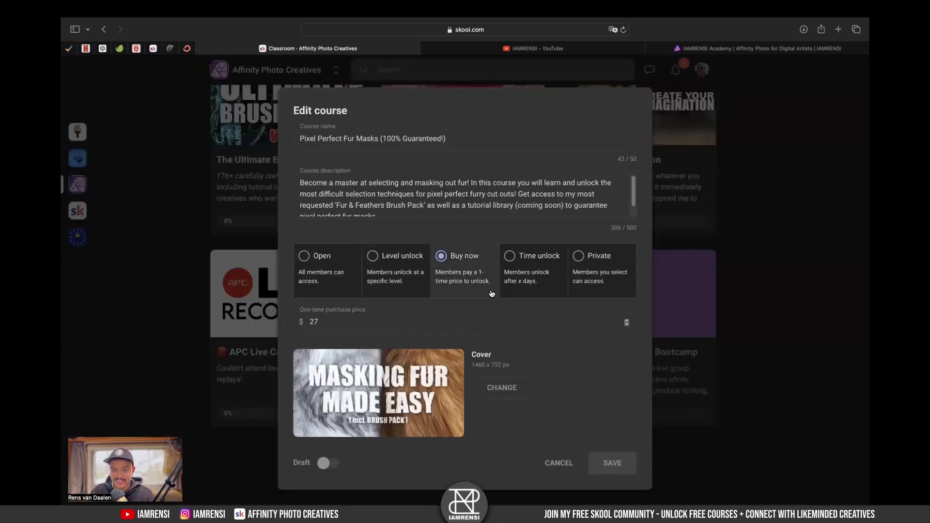
# Step: Publish the Pixel Perfect Fur Masks course as a one-time purchase and save the course settings
pyautogui.click(334, 465)
pyautogui.click(344, 324)
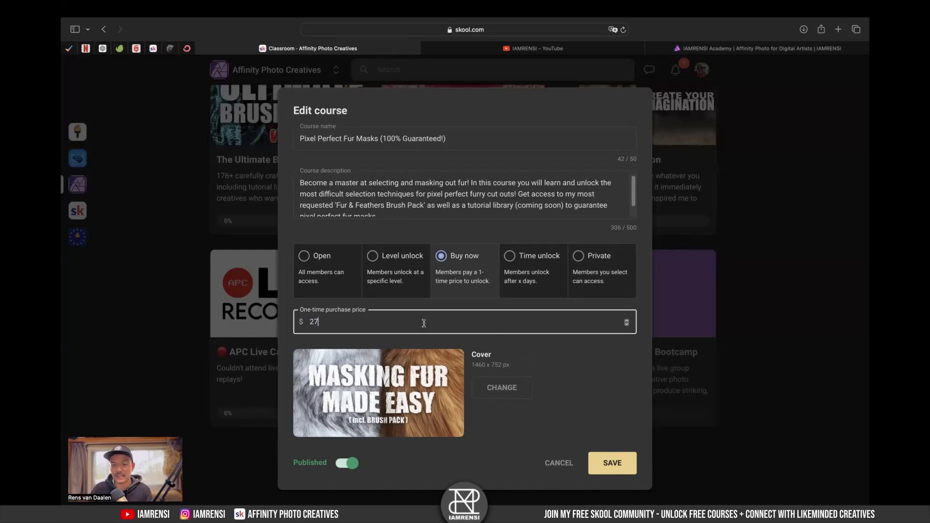
pyautogui.click(605, 462)
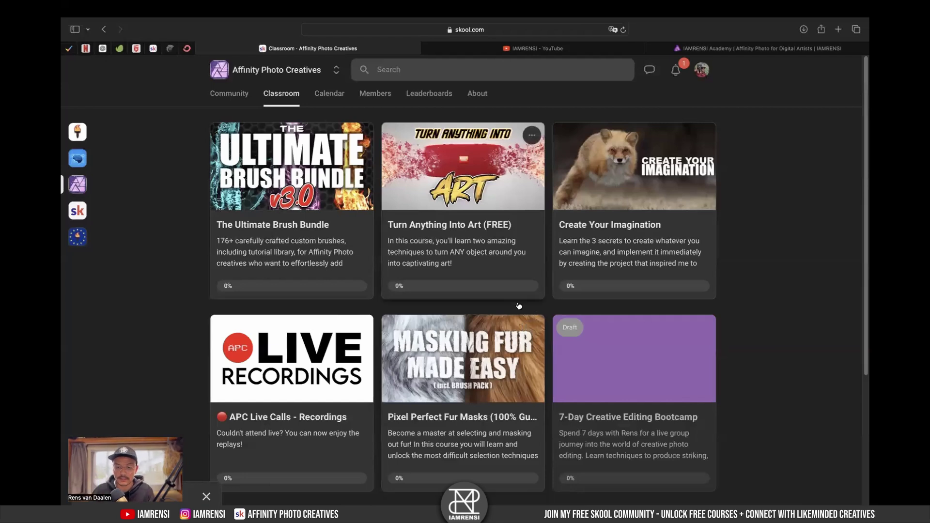
# Step: Look through the pinned and recent posts in the community feed and move the video call's participant strip closer to the feed
pyautogui.click(472, 368)
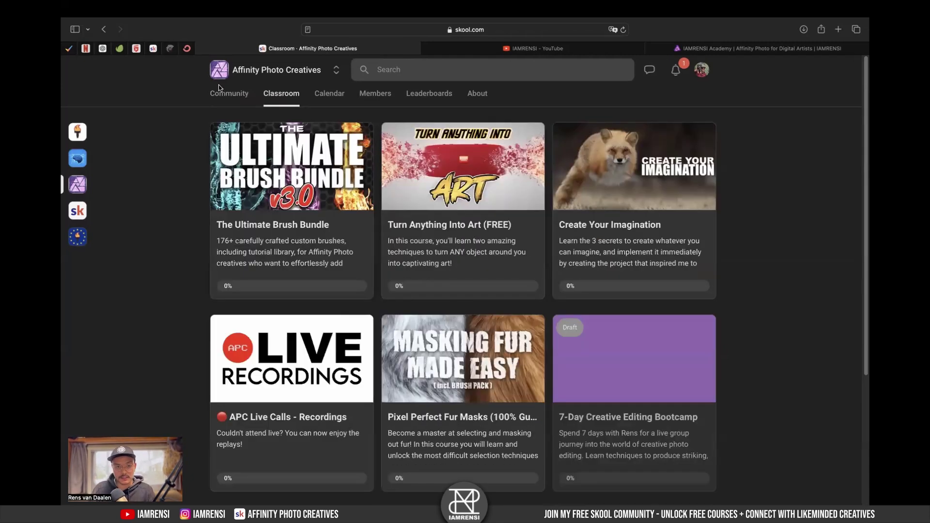
pyautogui.click(222, 95)
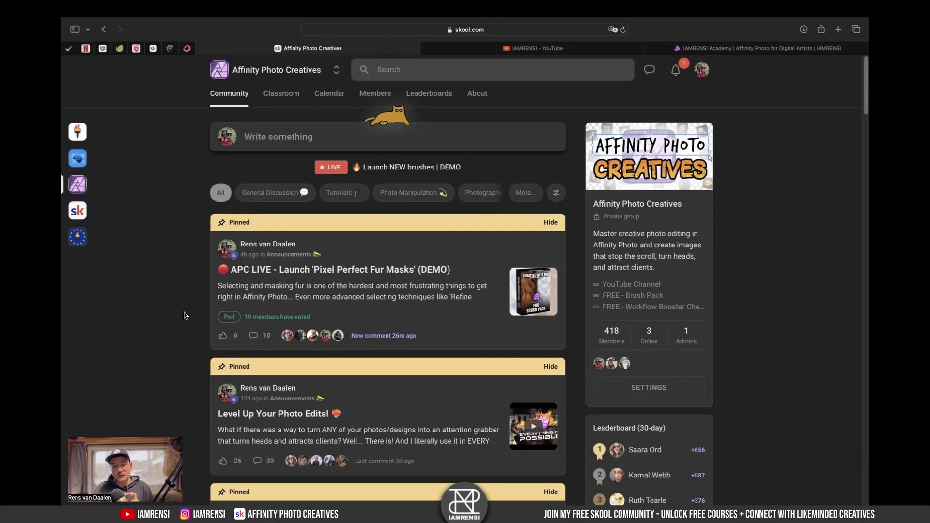
pyautogui.scroll(-7, 184, 316)
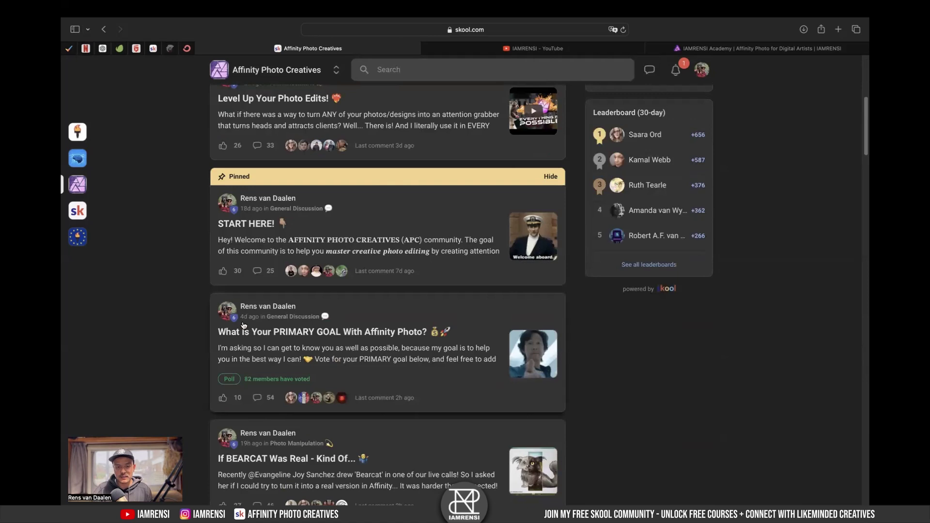
pyautogui.scroll(-1, 228, 329)
pyautogui.scroll(7, 244, 325)
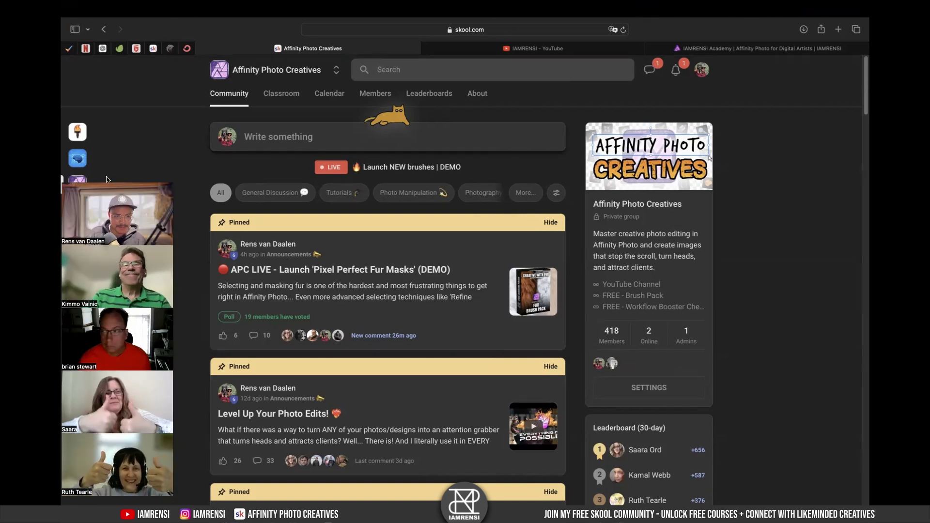
pyautogui.moveTo(108, 180); pyautogui.dragTo(134, 133)
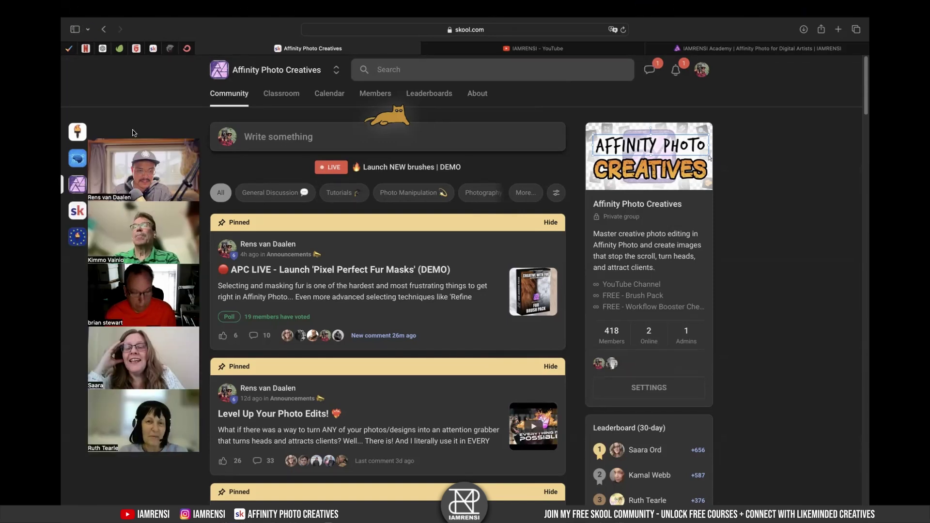